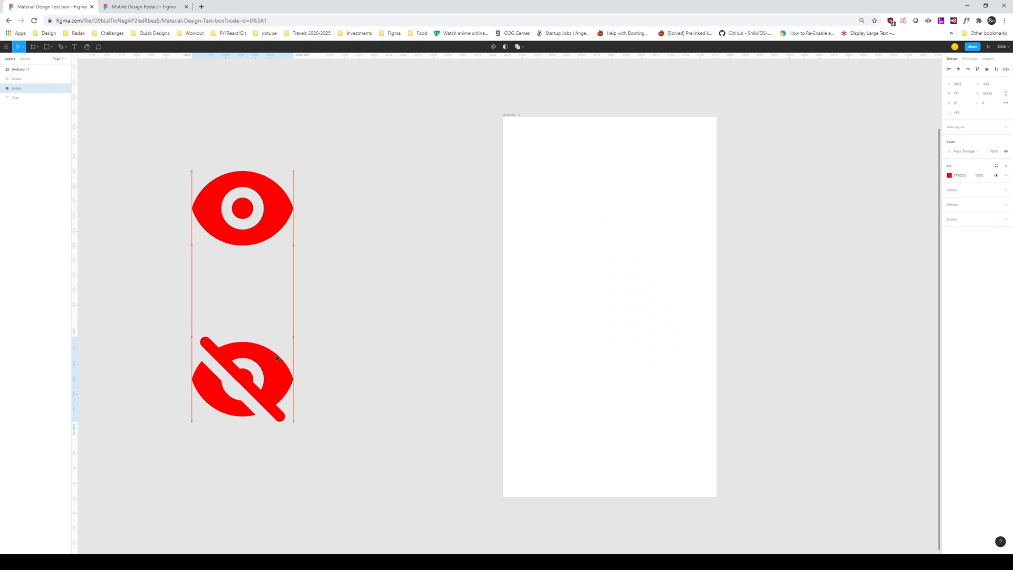
Step: Shrink both red eye icons together beside the Android frame
left_click(267, 236, "shift")
left_click_drag(295, 391, 198, 213)
left_click_drag(198, 178, 280, 244)
key("ctrl+z")
key("ctrl+shift+z")
left_click(361, 223)
Step: Draw a grey bar near the top of the Android frame and set its height to 50
key("space")
left_click_drag(534, 101, 319, 178)
key("space")
left_click_drag(510, 282, 600, 284)
key("r")
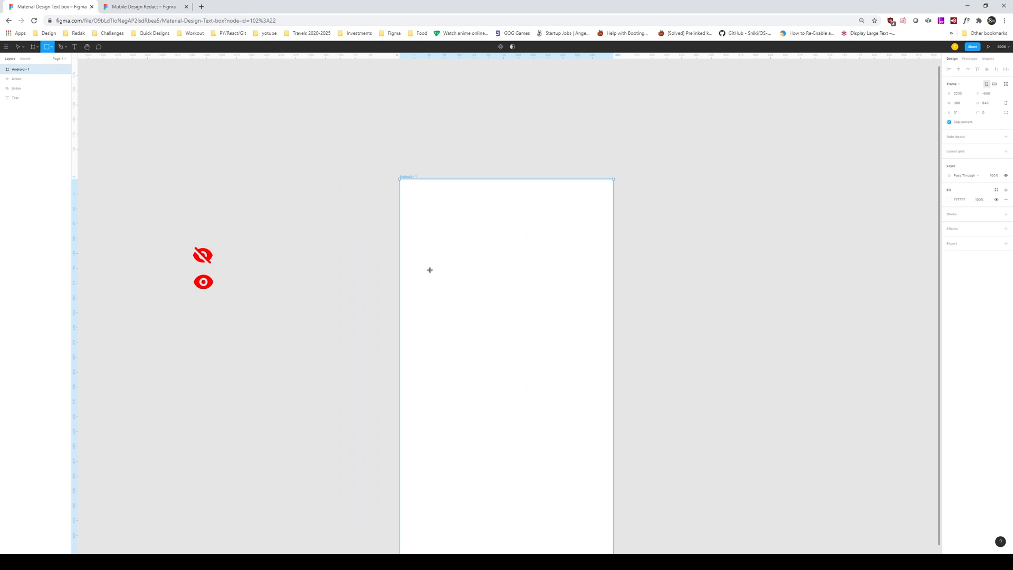
mouse_move(418, 271)
left_mouse_down()
mouse_move(543, 308)
mouse_move(593, 300)
left_mouse_up()
left_click(993, 97)
type("50")
key("Return")
left_click(812, 144)
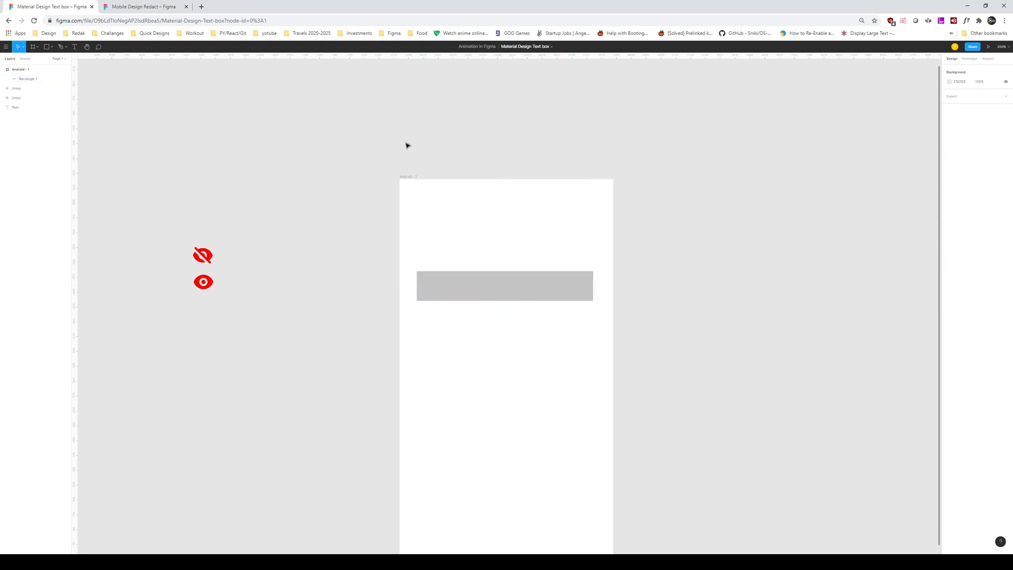
left_click(405, 178)
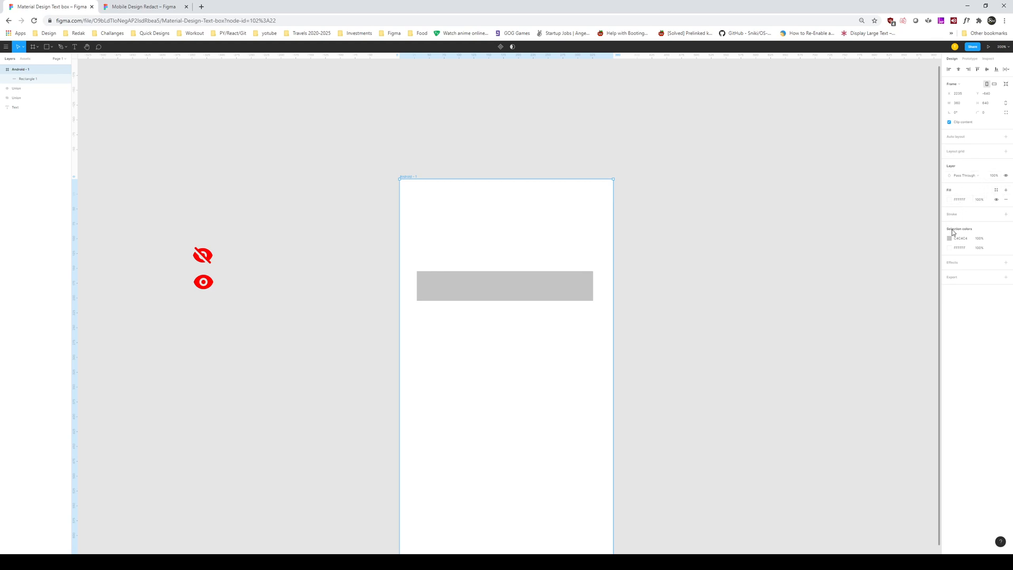
Step: Add a Columns layout grid to the Android frame with count 4 and margin 20
left_click(1006, 152)
left_click(949, 161)
left_click(881, 162)
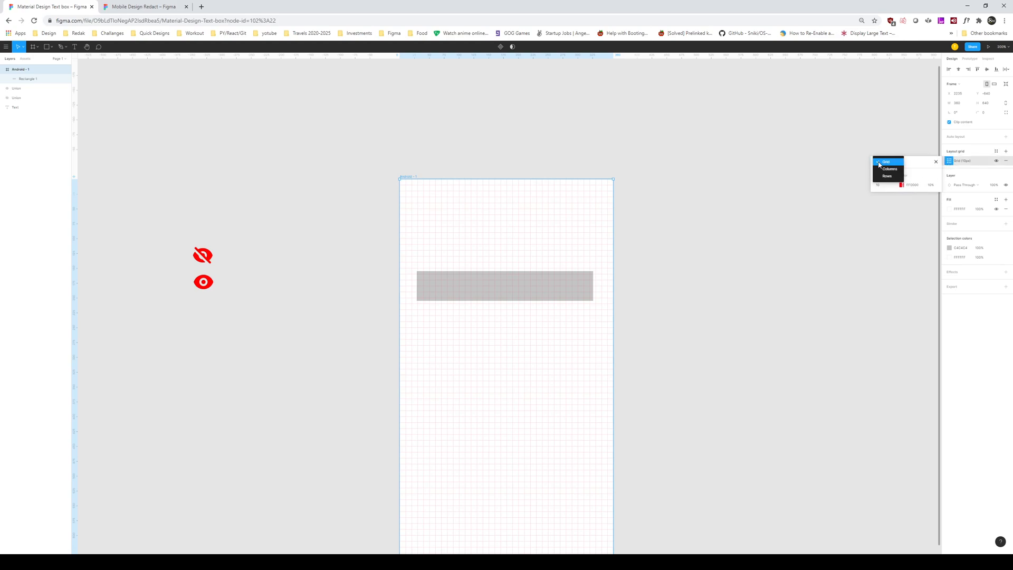
left_click(885, 174)
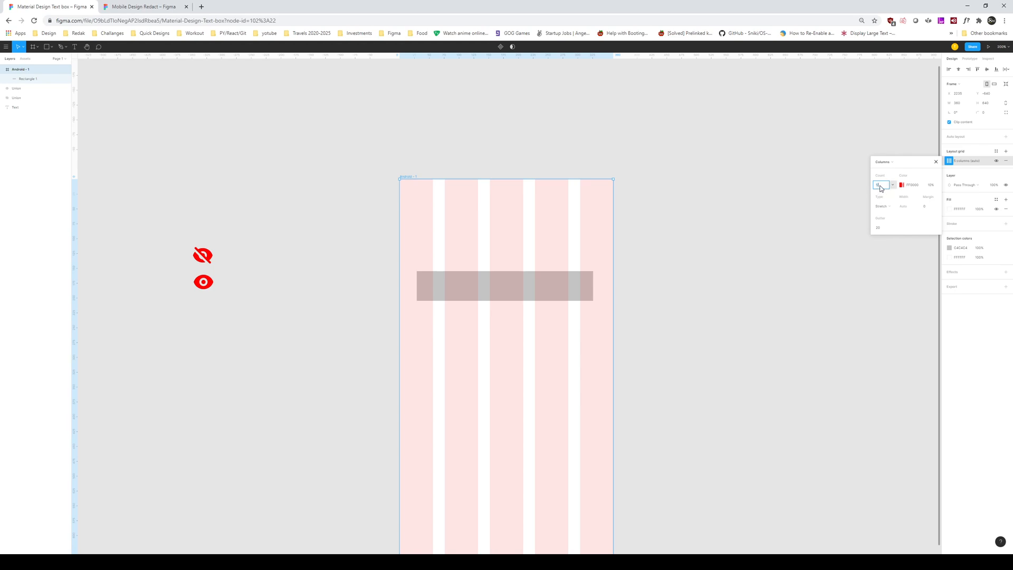
left_click(881, 189)
type("4")
key("Return")
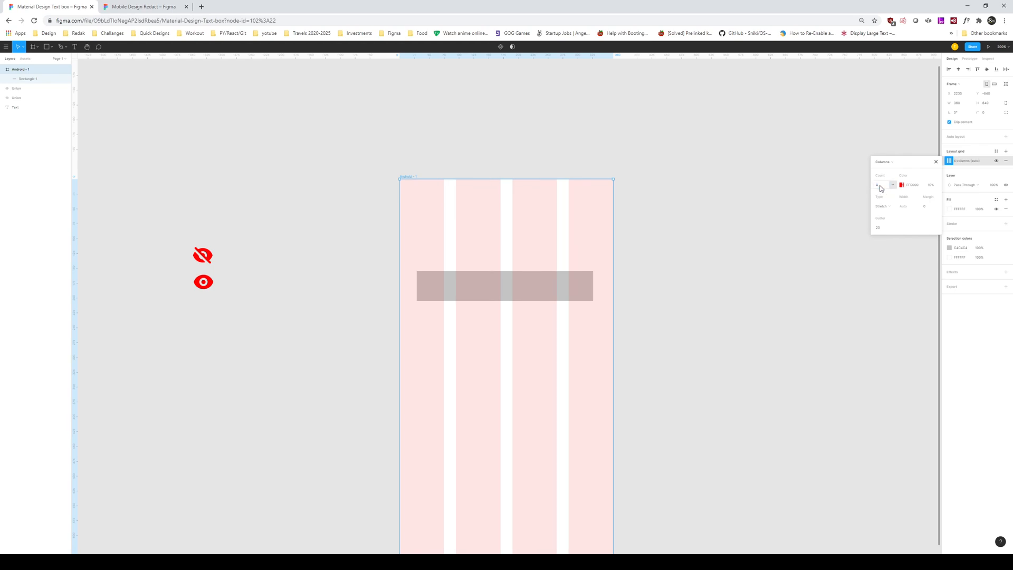
left_click(928, 209)
left_click(912, 185)
left_click(930, 209)
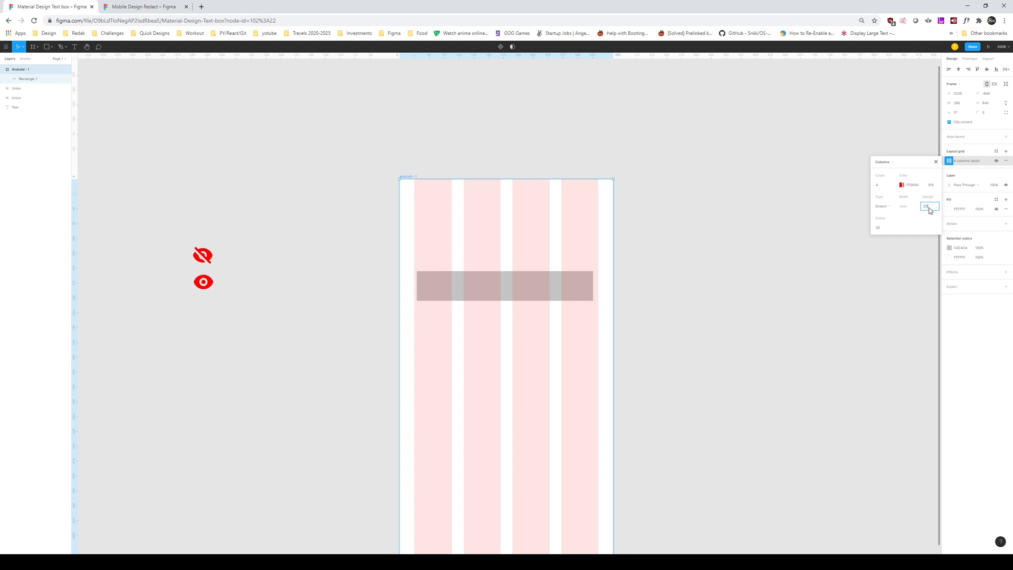
key("Return")
key("Return")
Step: Reposition and widen the grey bar to span the column margins
left_click(734, 237)
left_click_drag(537, 290, 602, 273)
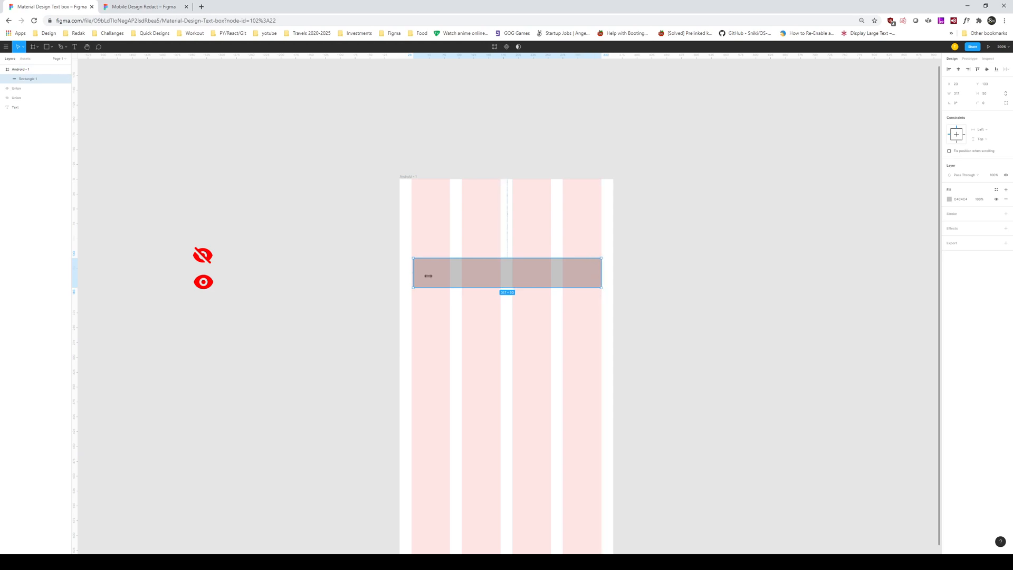
left_click_drag(411, 275, 454, 332)
left_click(687, 259)
scroll(730, 237, "left", 2)
scroll(731, 238, "down", 2)
Step: Alt-drag two copies of the grey bar stacked below the original
left_click(552, 323)
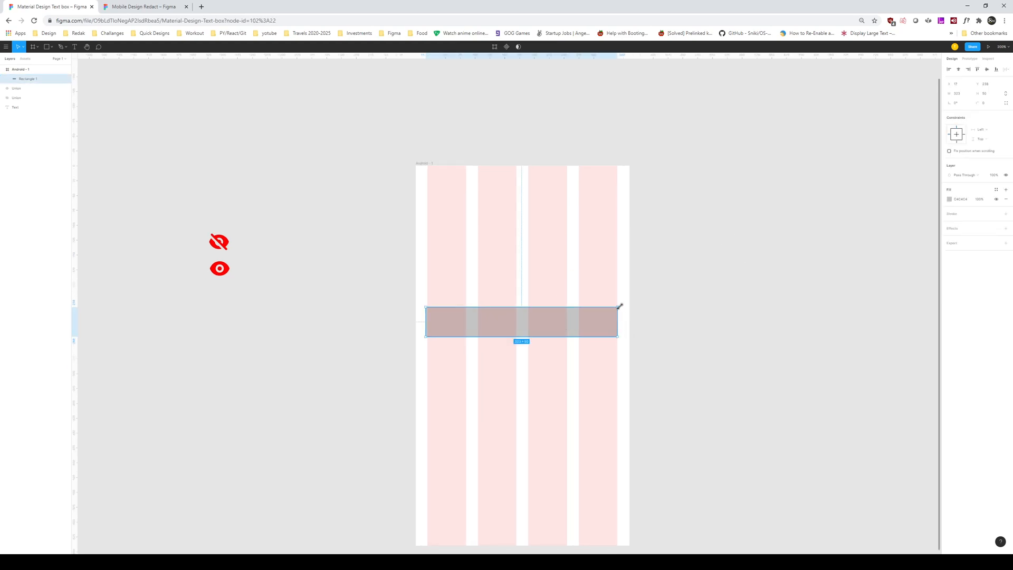
left_click_drag(426, 325, 470, 369)
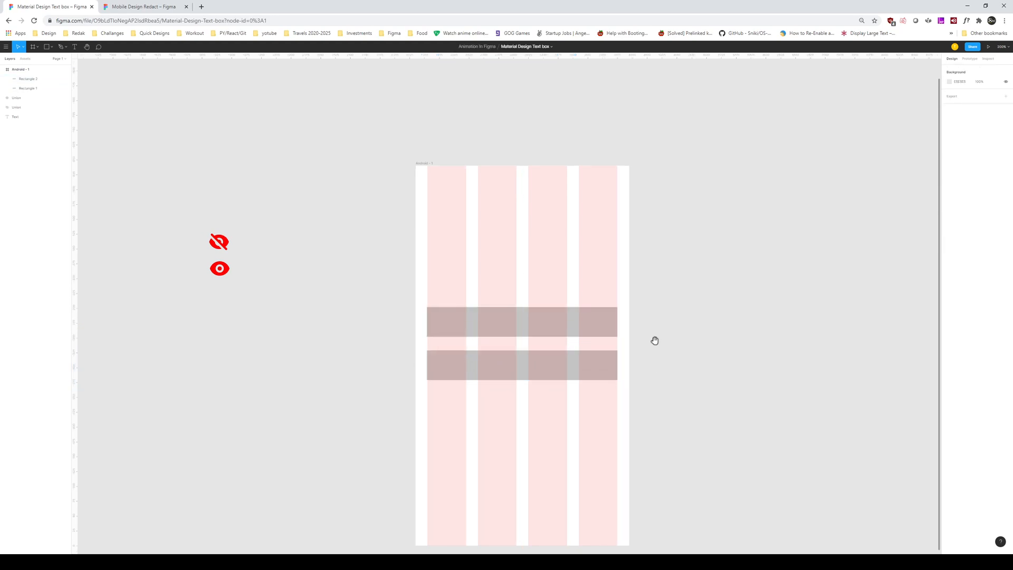
scroll(654, 355, "down", 3)
left_click_drag(554, 301, 546, 372)
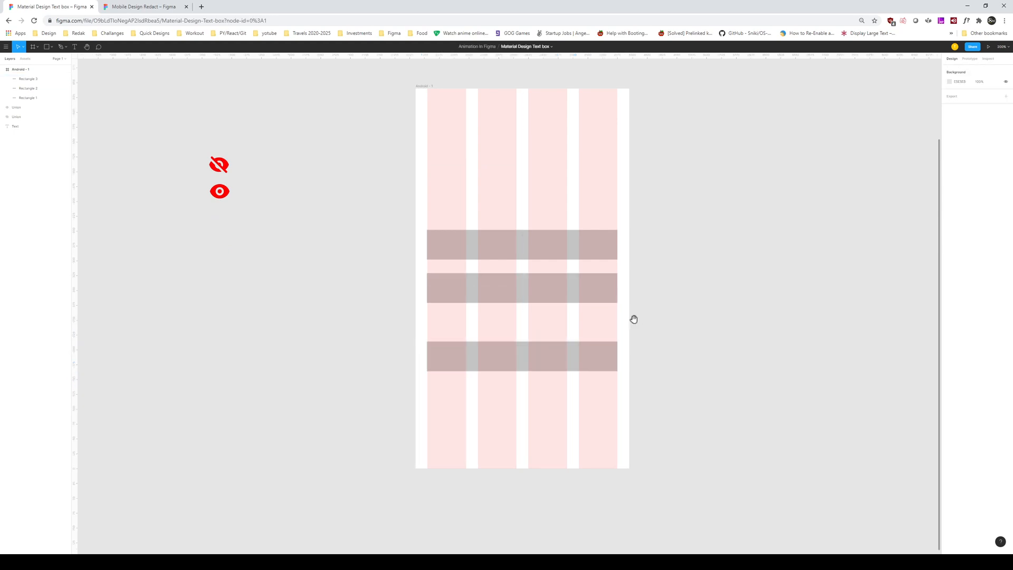
scroll(611, 374, "up", 1)
scroll(610, 373, "left", 1)
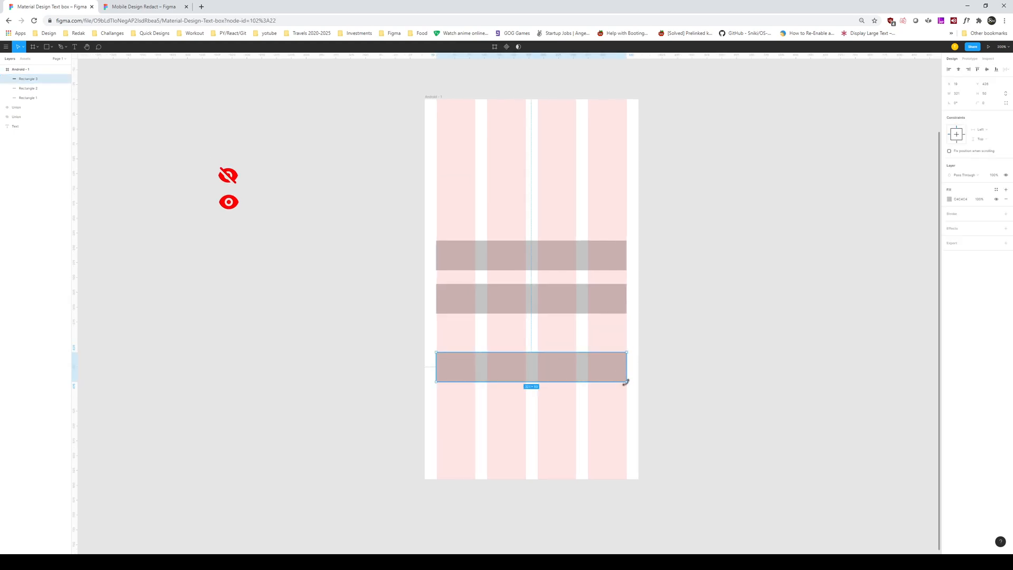
Step: Paste another bar copy and shrink it to a 16×16 square beneath the second bar
key("ctrl+v")
left_click_drag(625, 382, 443, 323)
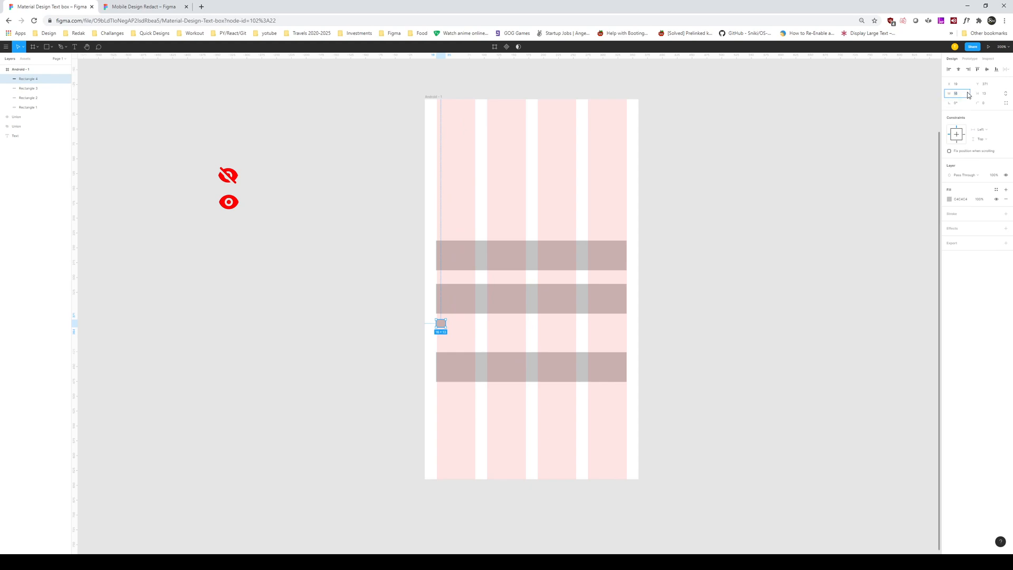
key("Return")
left_click(674, 258)
left_click_drag(444, 327, 442, 331)
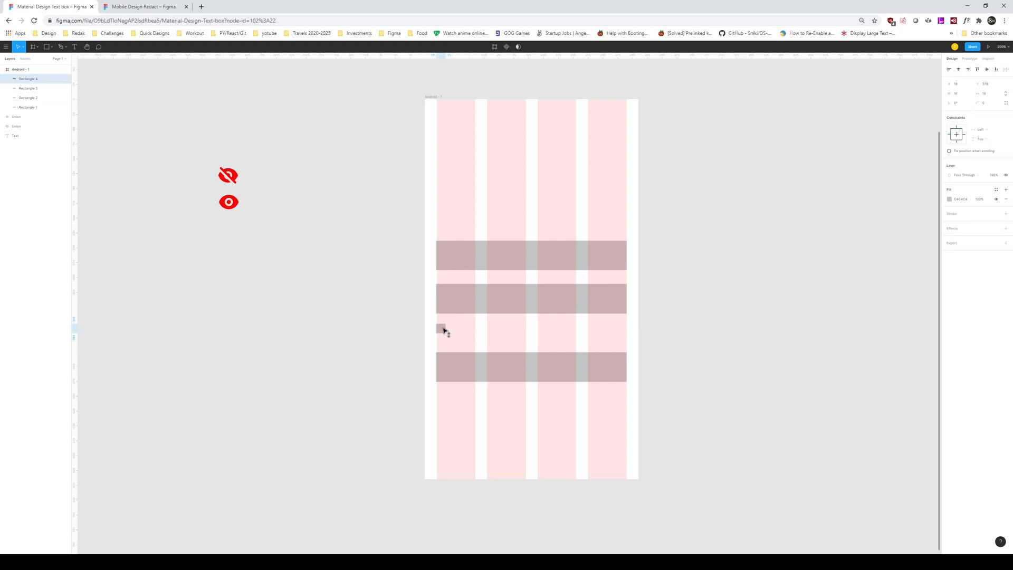
left_click(536, 330)
left_click_drag(552, 352, 569, 420)
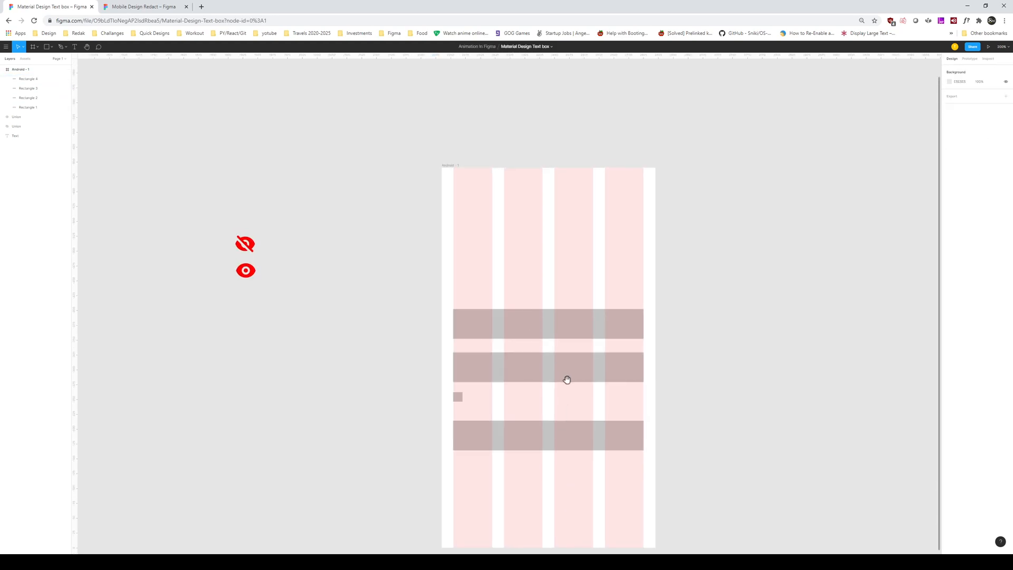
Step: Add a 'Login' heading aligned to the left column edge with fill colour 282828
key("t")
left_click(536, 309)
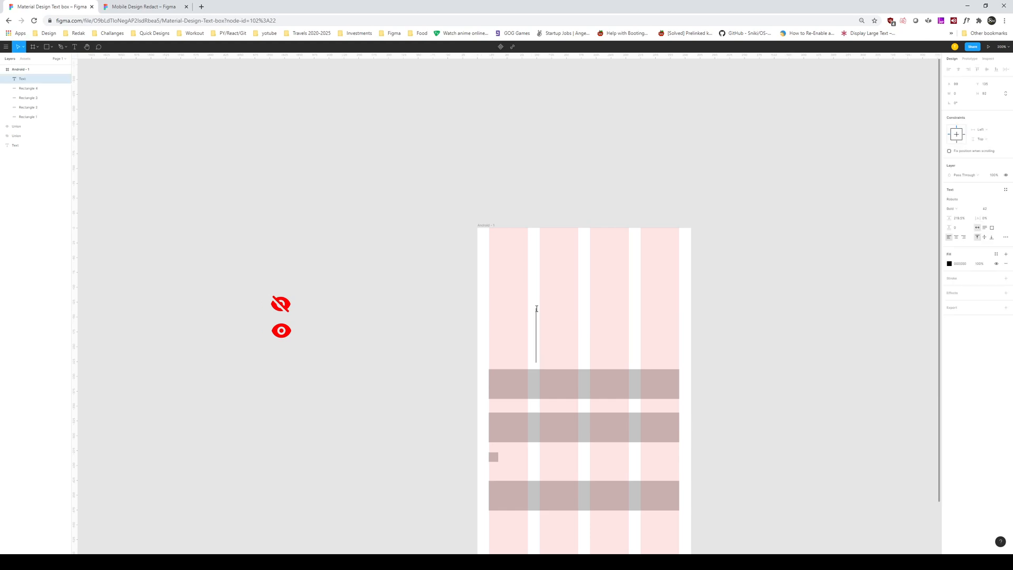
type("Login")
key("Escape")
left_click_drag(573, 339, 525, 317)
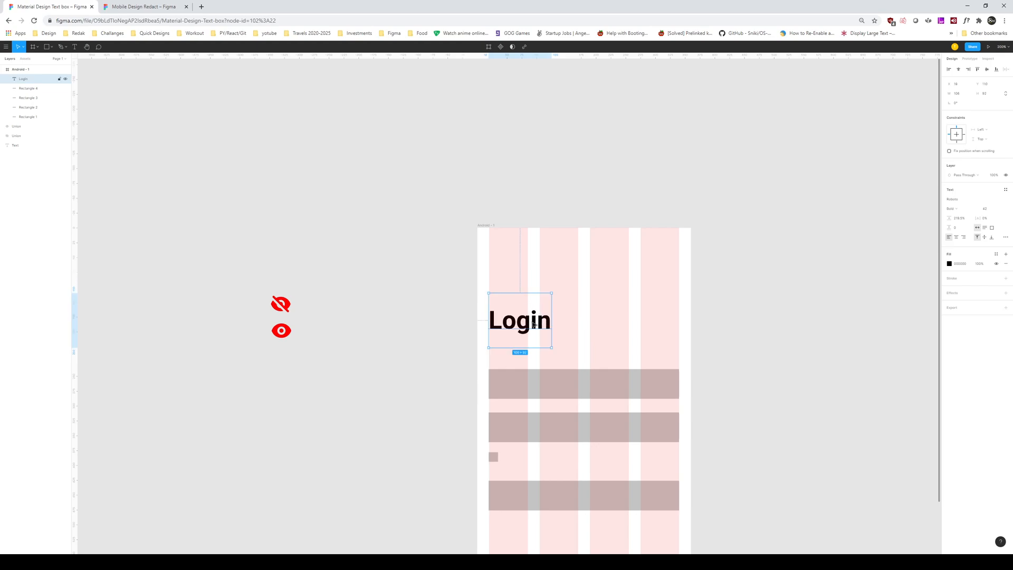
left_click(948, 263)
mouse_move(888, 322)
left_mouse_down()
mouse_move(860, 336)
mouse_move(919, 349)
mouse_move(882, 320)
left_mouse_up()
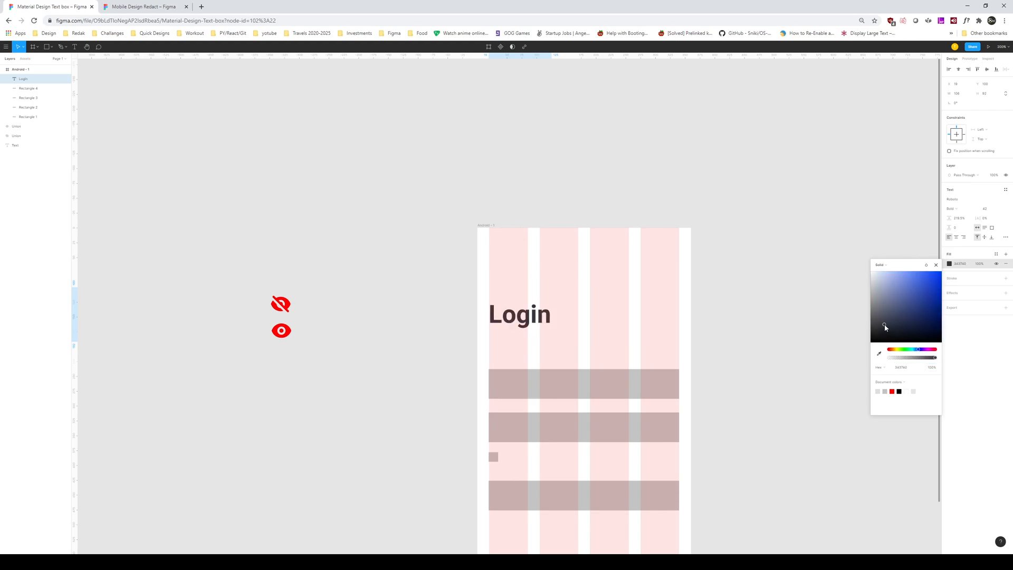
left_click(784, 291)
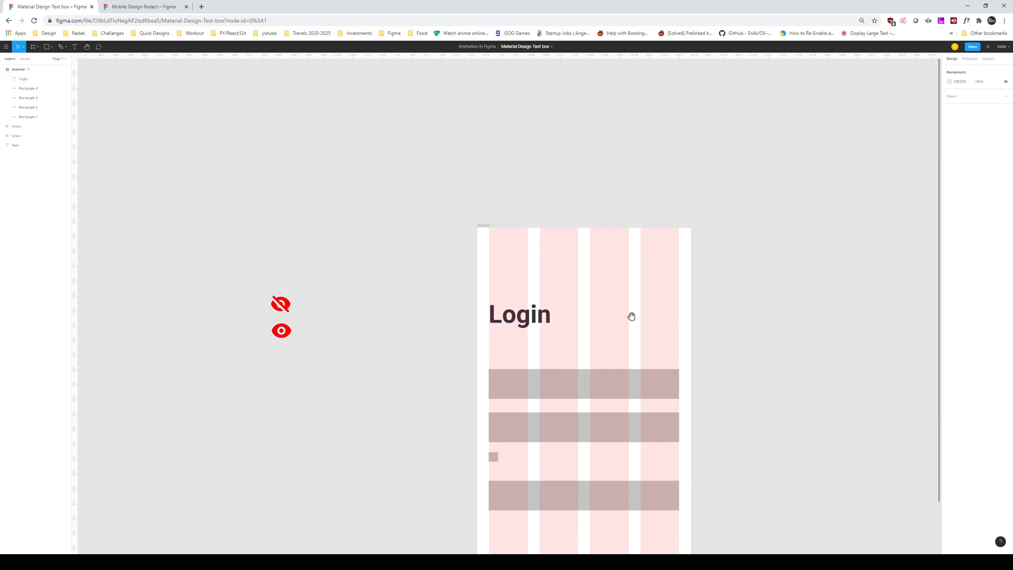
Step: Duplicate the Login text just below the original and set the copy's font size to 14
scroll(631, 316, "down", 1)
left_click(528, 306)
left_click(592, 309)
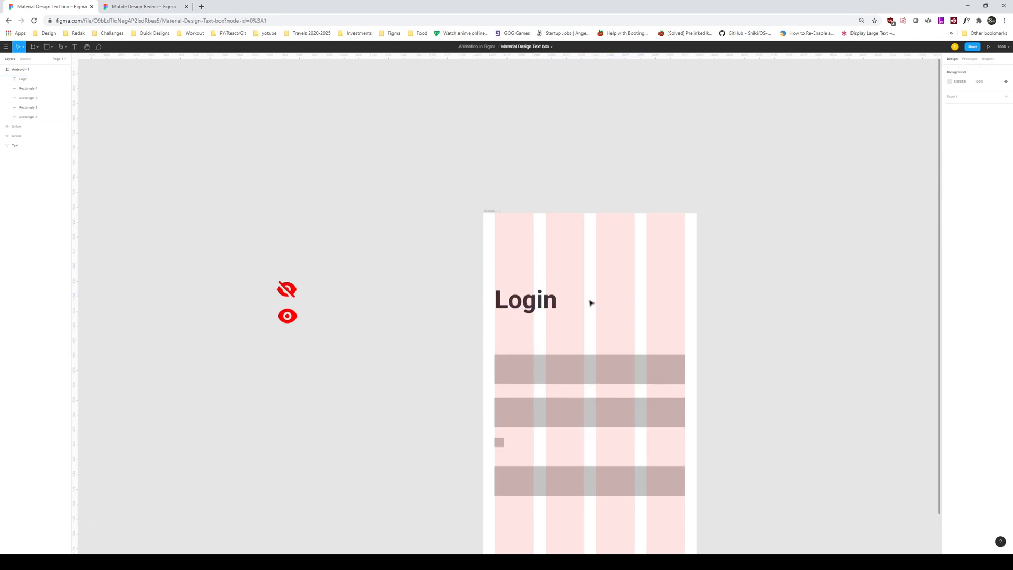
left_click(550, 300)
mouse_move(587, 333)
left_mouse_down()
mouse_move(609, 331)
mouse_move(592, 318)
left_mouse_up()
key("ctrl+z")
left_click(592, 318)
left_click_drag(543, 306, 543, 340)
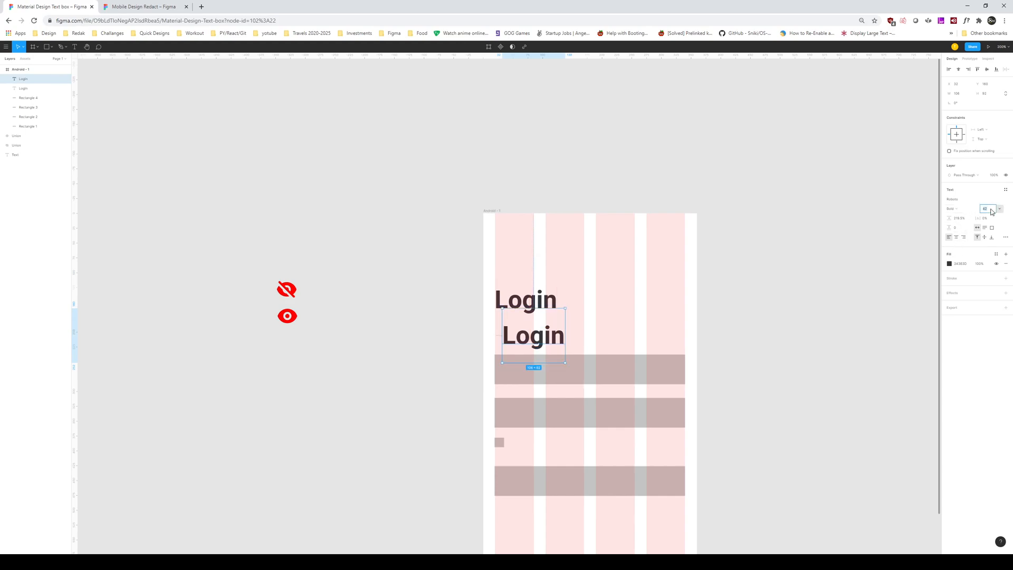
key("Return")
Step: Retype the small copy as 'Enter login details to proceed' in Regular weight, aligned left
left_click(680, 277)
left_click(513, 322)
double_click(513, 322)
type("Enter login de")
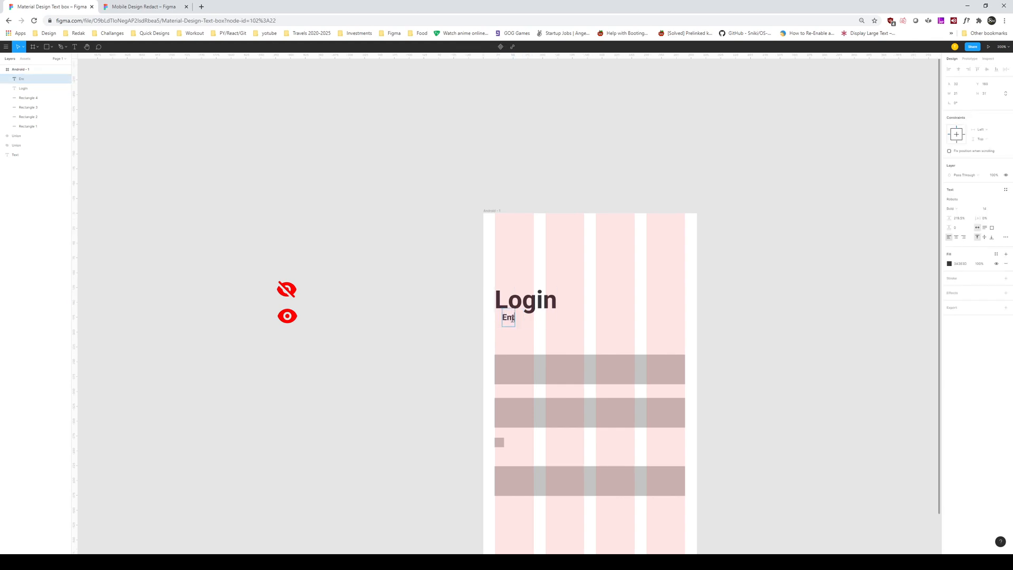
type("tails to proceed")
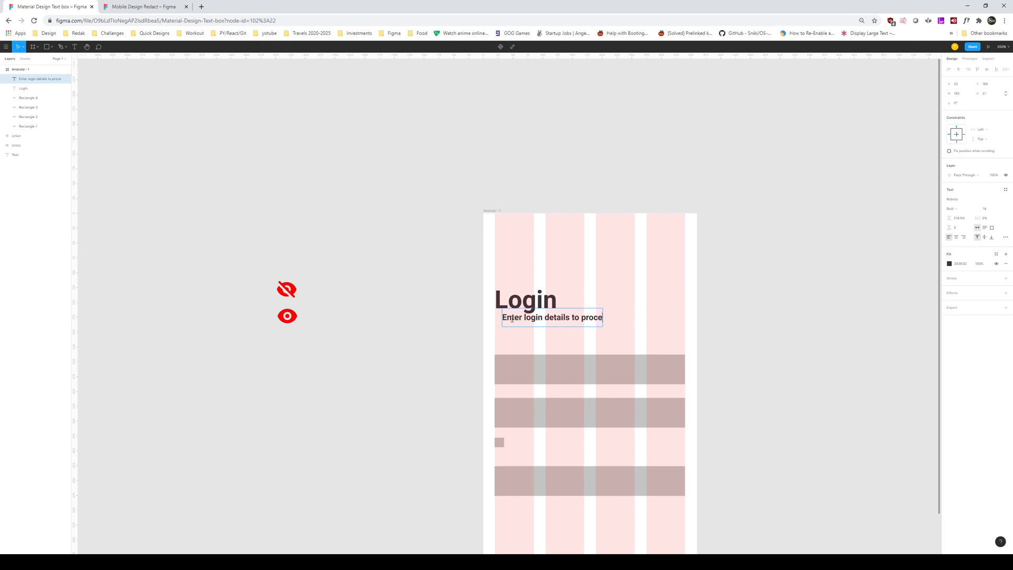
key("BackSpace")
key("BackSpace")
type("ed")
key("ctrl+a")
key("Escape")
key("ctrl+b")
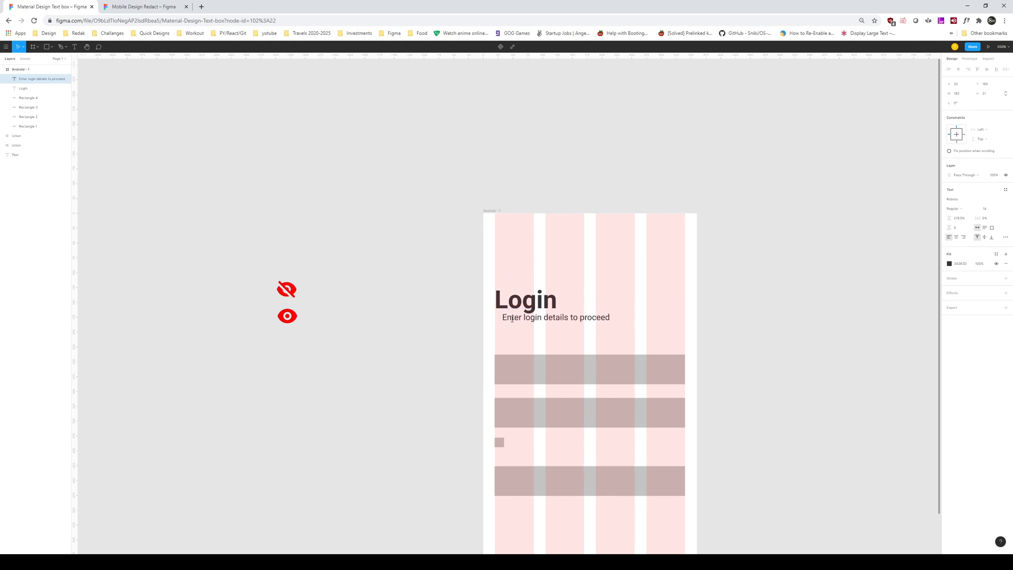
key("Escape")
left_click_drag(595, 318, 588, 327)
key("Up")
key("Up")
key("Up")
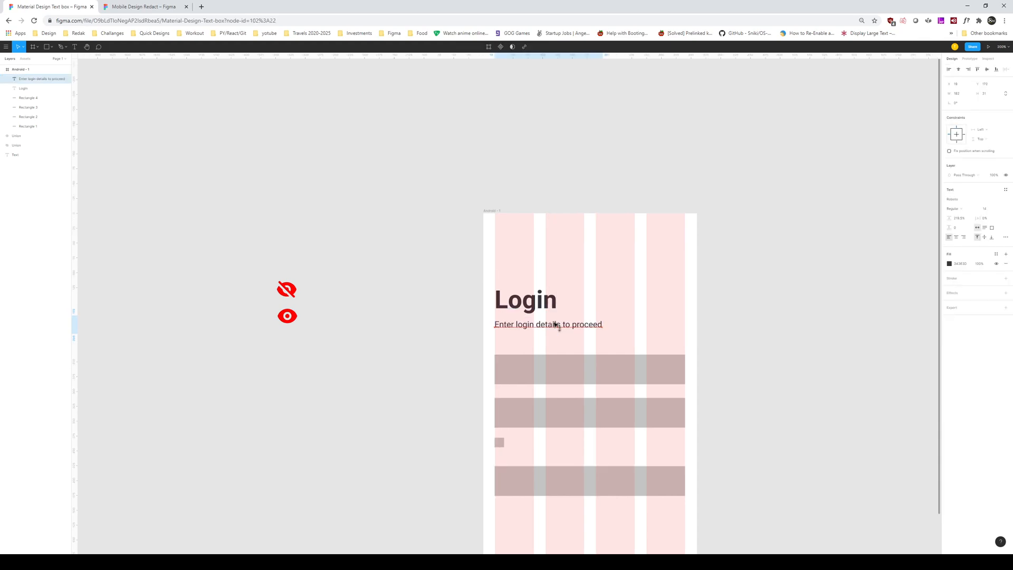
Step: Copy the subtitle into the first field, retype it as 'Email' and set size 18
scroll(593, 226, "down", 3)
left_click_drag(563, 259, 554, 300)
key("ctrl+x")
key("ctrl+v")
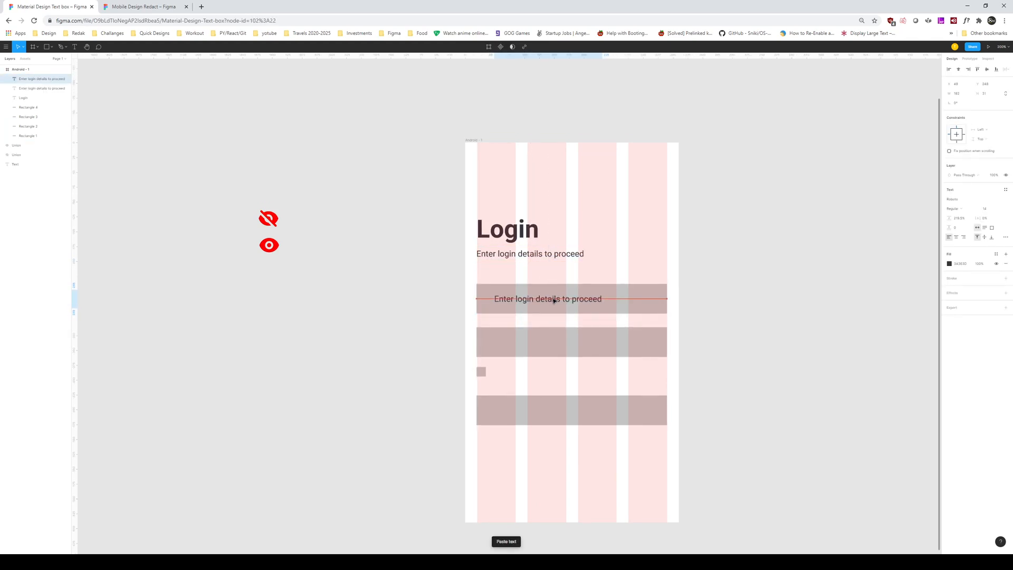
double_click(553, 299)
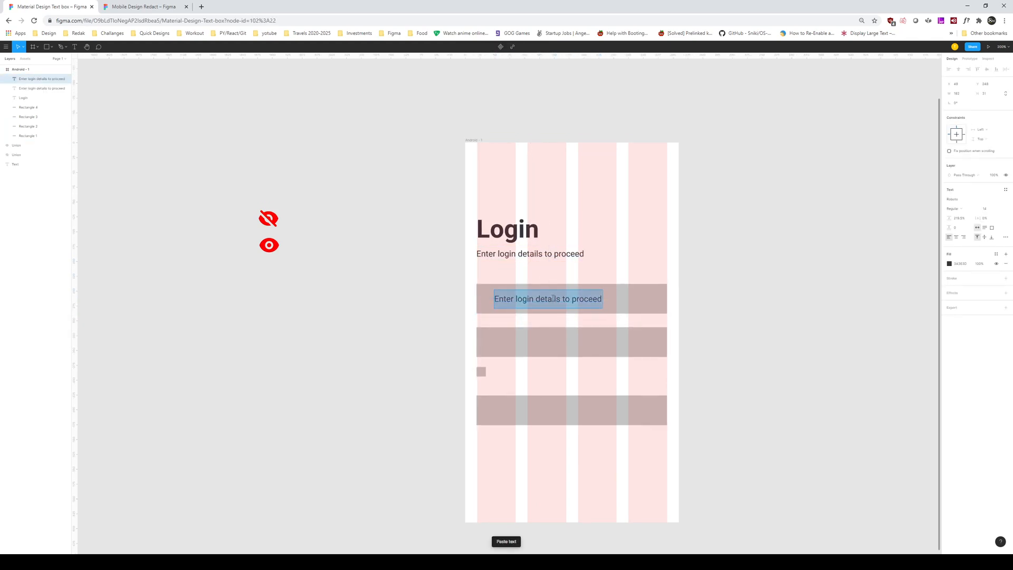
key("BackSpace")
type("em")
key("BackSpace")
key("BackSpace")
type("Email")
key("ctrl+a")
left_click(990, 210)
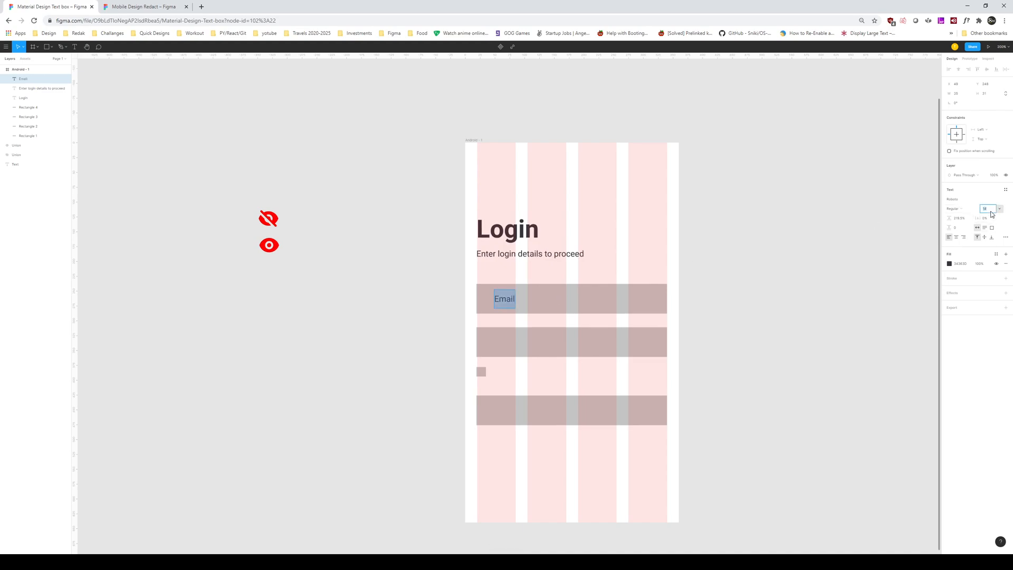
type("18")
key("Return")
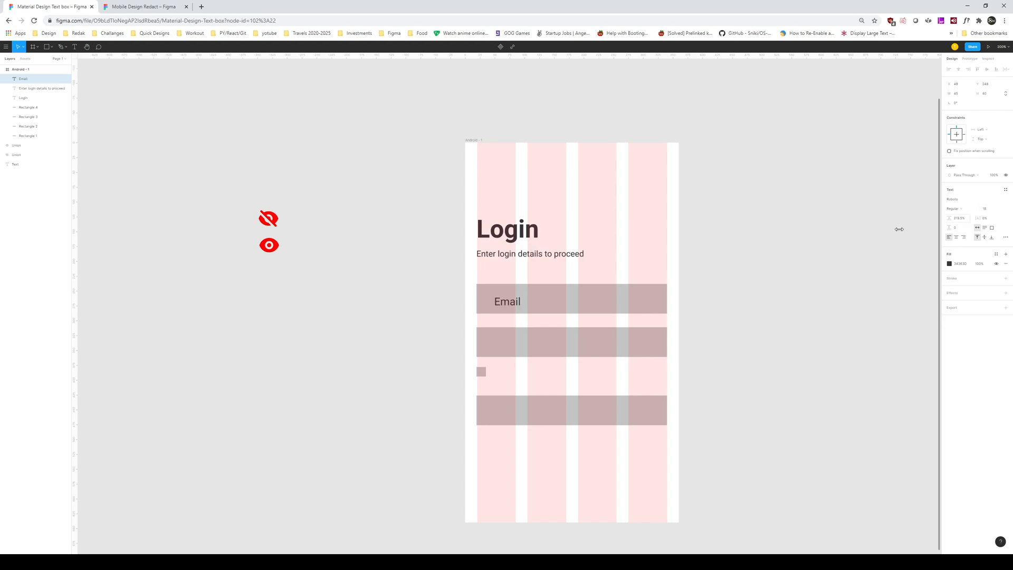
left_click_drag(498, 303, 494, 302)
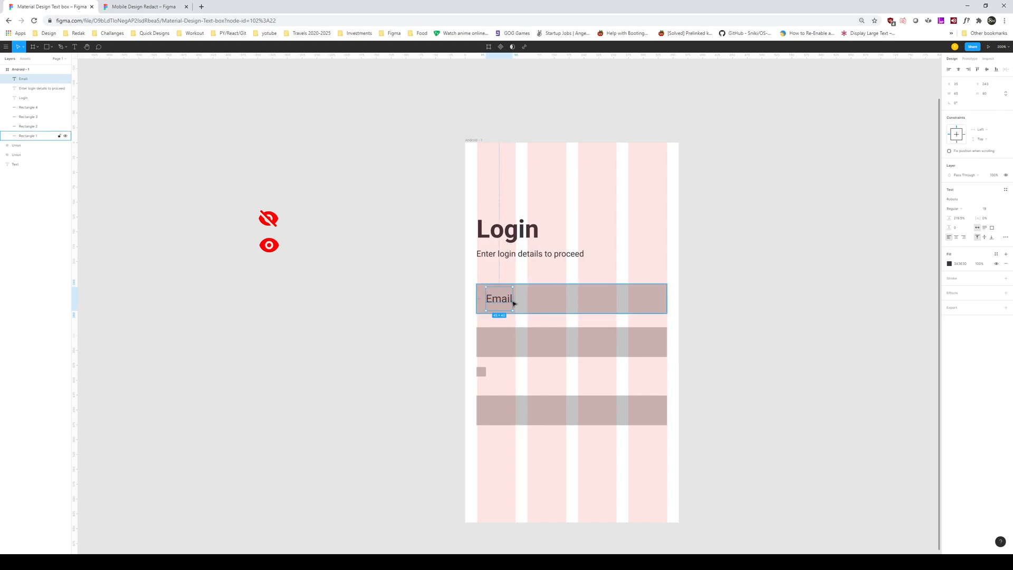
Step: Alt-drag the Email label into the second field and retype it as 'Password'
double_click(508, 303)
key("Escape")
left_click_drag(502, 300, 503, 343, "alt")
double_click(503, 342)
type("Password")
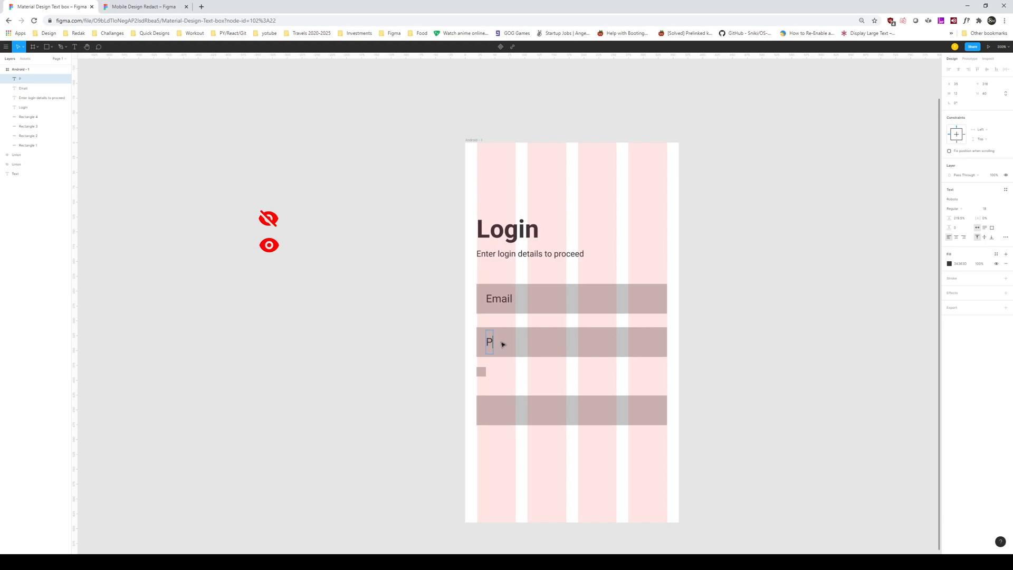
left_click(333, 293)
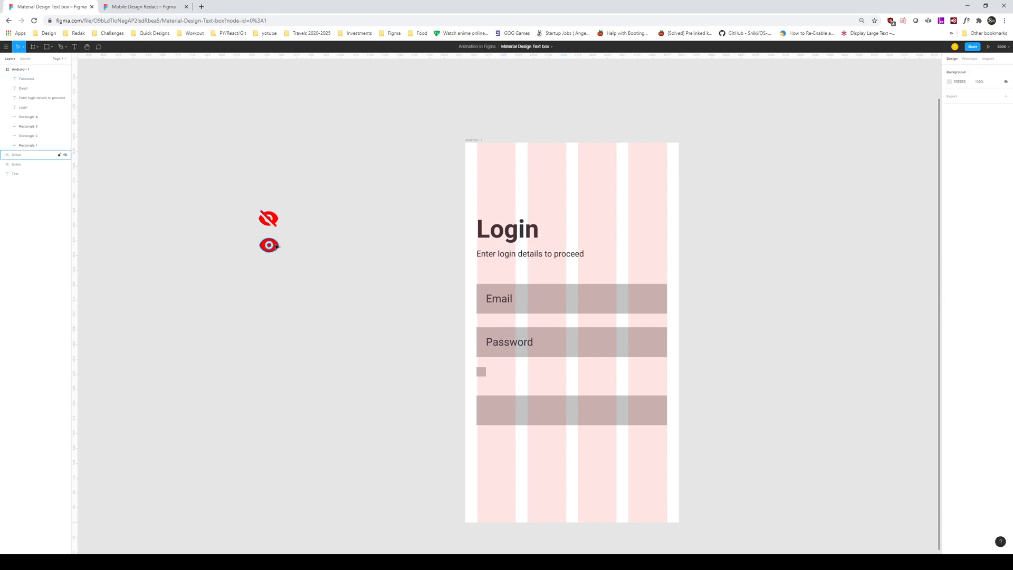
Step: Place an eye icon at the Password field's right end and set both eye icons to height 20
left_click_drag(276, 225, 662, 337)
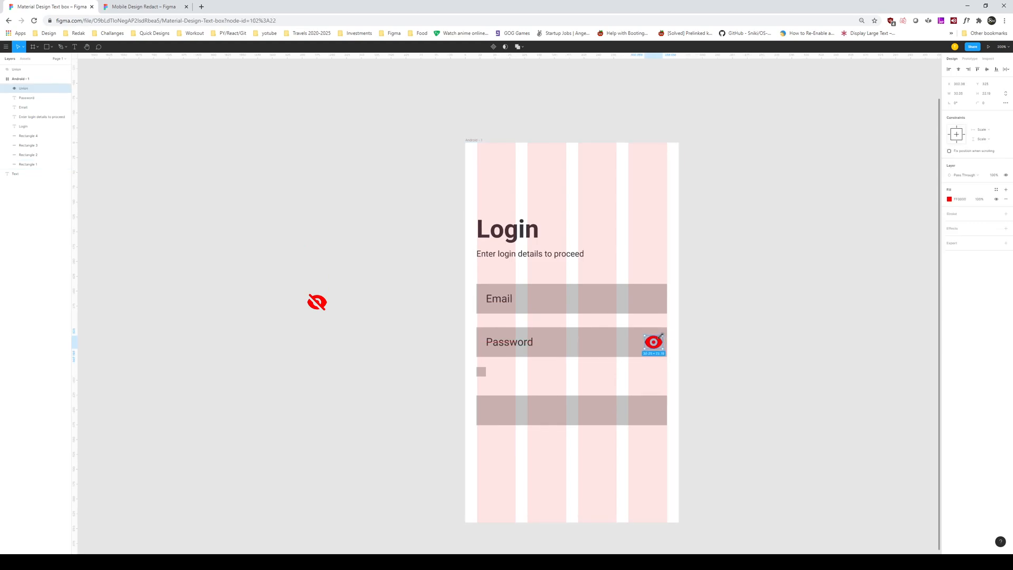
key("ctrl+z")
left_click(316, 302)
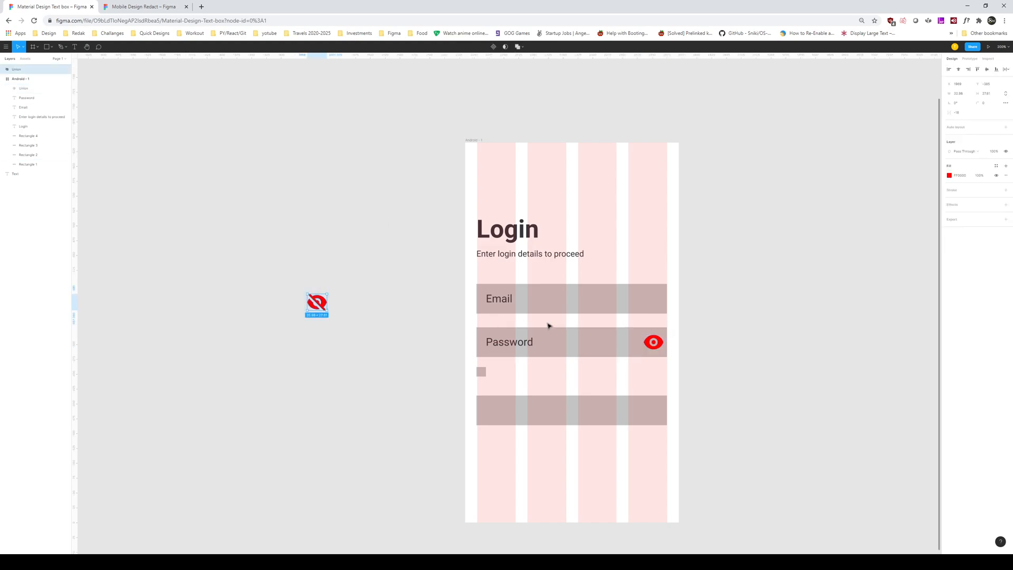
left_click(655, 344, "shift")
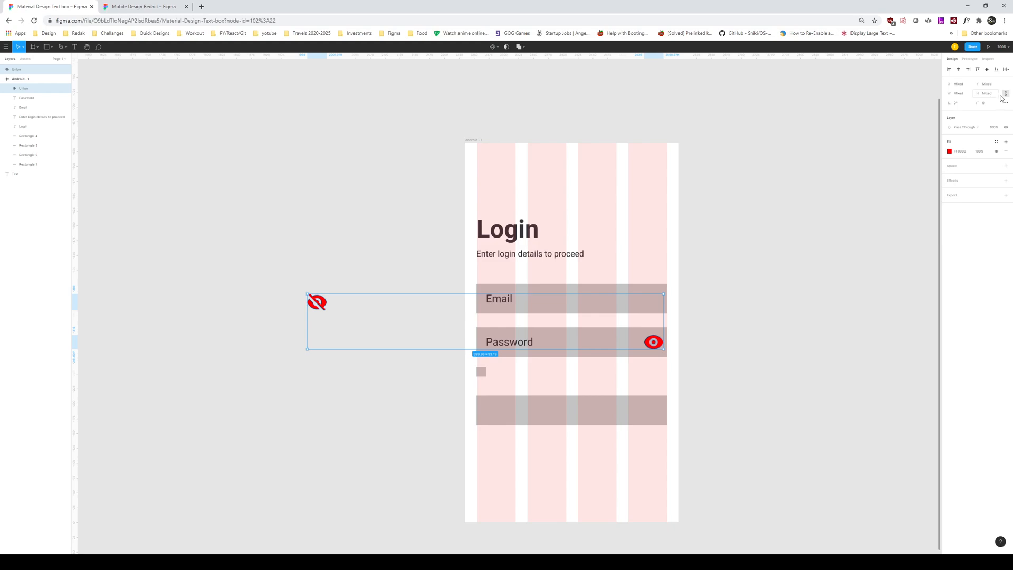
left_click(993, 95)
type("20")
key("Return")
left_click(674, 333)
left_click_drag(651, 344, 652, 345)
Step: Recolour the Password field's eye icon from red to purple
left_click(950, 199)
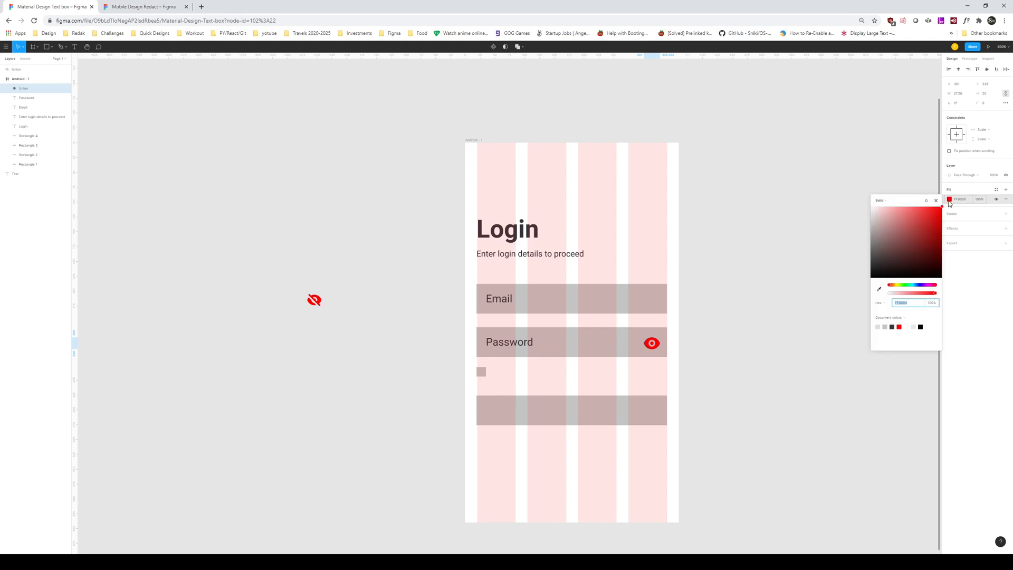
left_click(913, 285)
left_click_drag(914, 288, 924, 288)
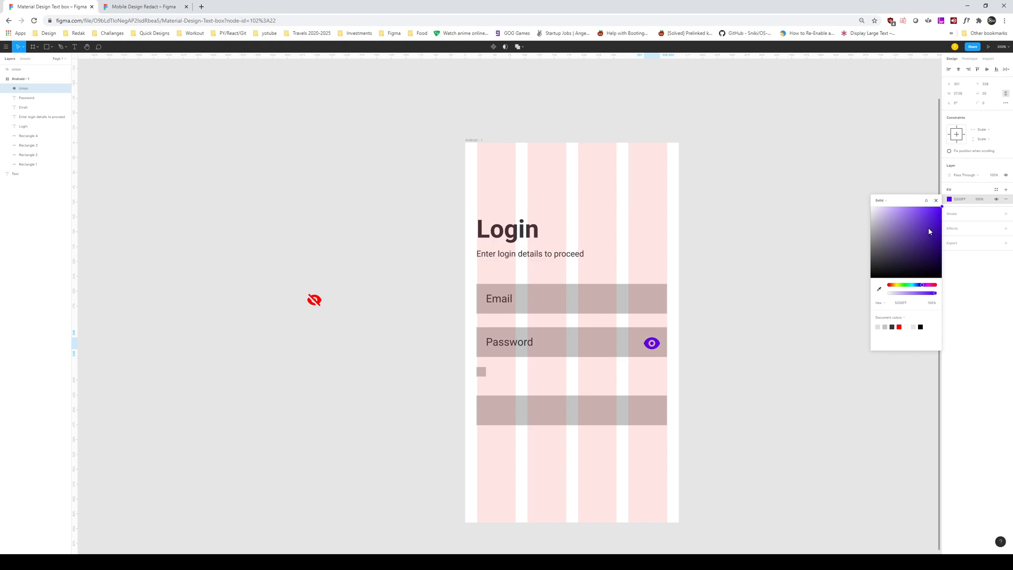
left_click_drag(930, 214, 937, 202)
left_click(844, 221)
Step: Give the Email, Password and button boxes a corner radius of 5
left_click(616, 314)
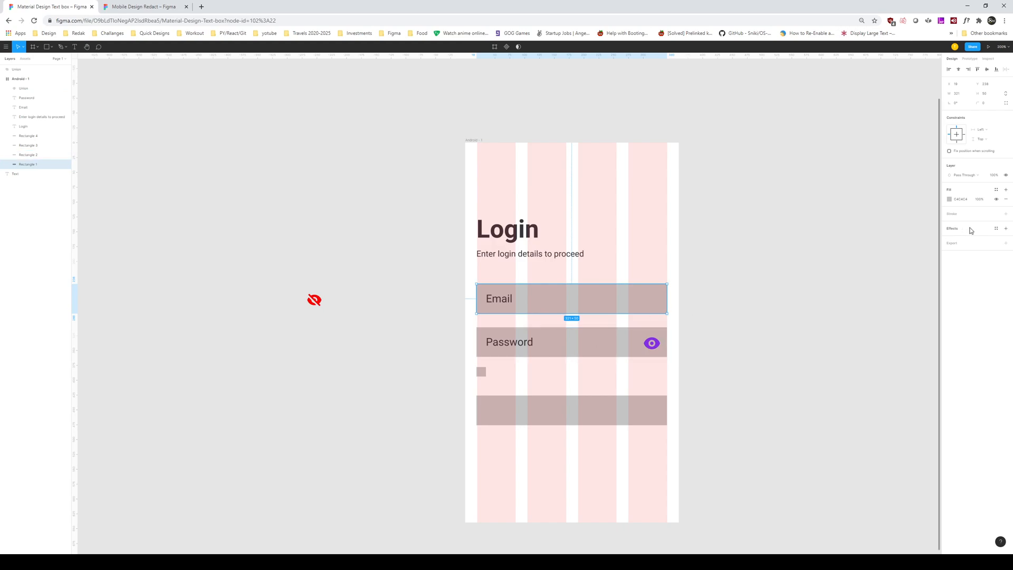
left_click(992, 106)
type("8")
left_click(615, 340)
left_click(595, 404, "shift")
left_click(643, 304, "shift")
left_click(990, 95)
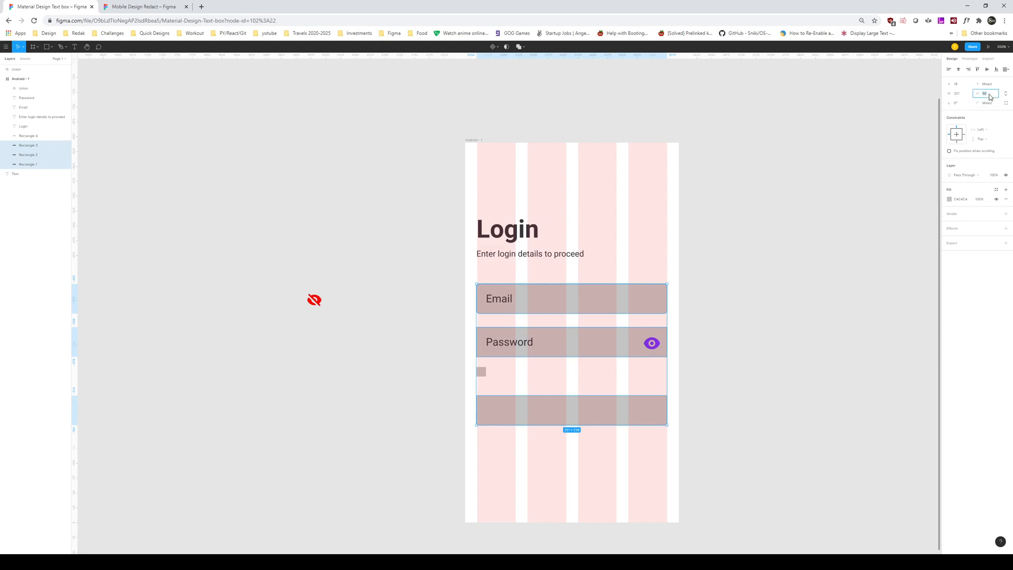
type("5")
key("Return")
left_click(737, 298)
Step: Fill the Email and Password field boxes with a pale near-white colour
left_click(641, 303)
left_click(620, 350, "shift")
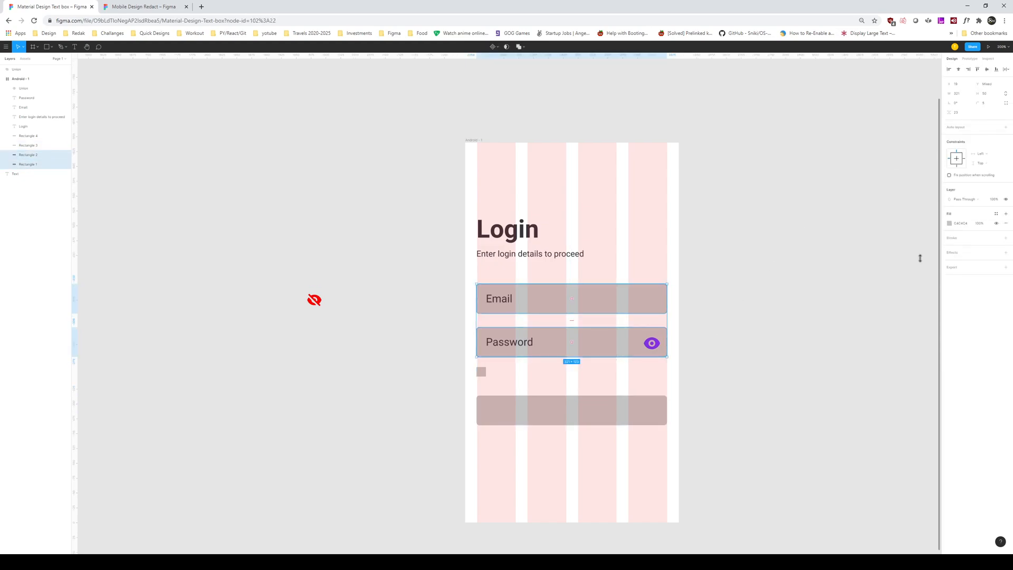
left_click(950, 225)
left_click_drag(912, 249, 875, 236)
left_click(916, 309)
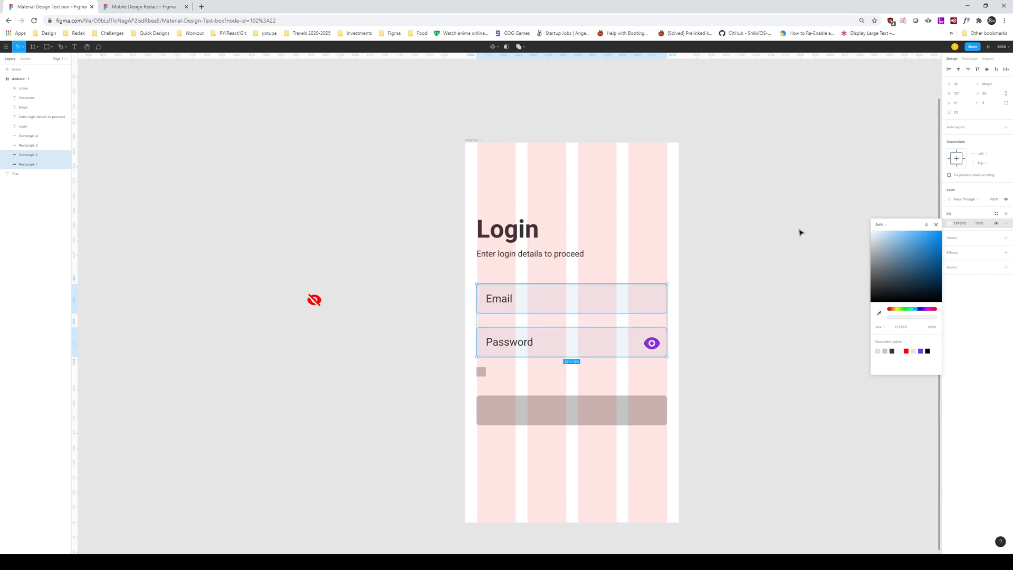
left_click(800, 233)
Step: Add a thin light-blue outline to the Email and Password field boxes
left_click(636, 305)
left_click(605, 354, "shift")
left_click(1006, 238)
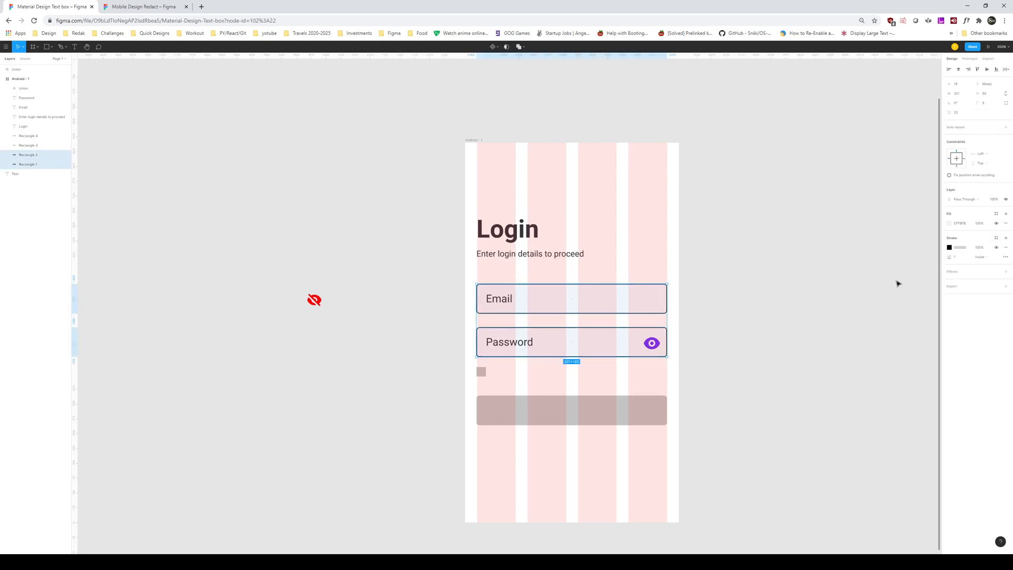
left_click(950, 247)
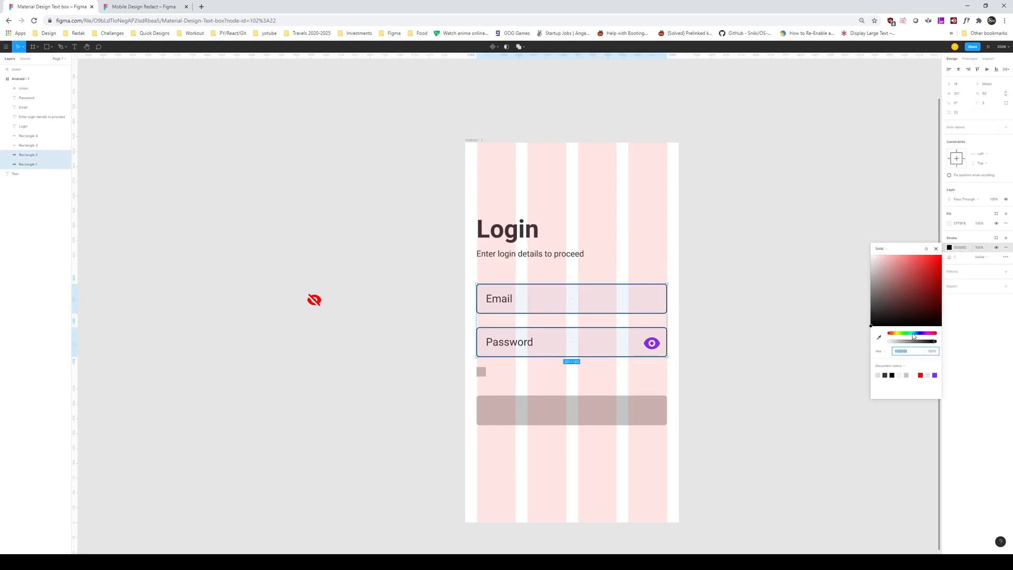
left_click_drag(912, 333, 919, 333)
left_click(888, 301)
mouse_move(886, 300)
left_mouse_down()
mouse_move(873, 283)
mouse_move(893, 257)
mouse_move(900, 271)
mouse_move(907, 302)
mouse_move(877, 300)
mouse_move(873, 268)
left_mouse_up()
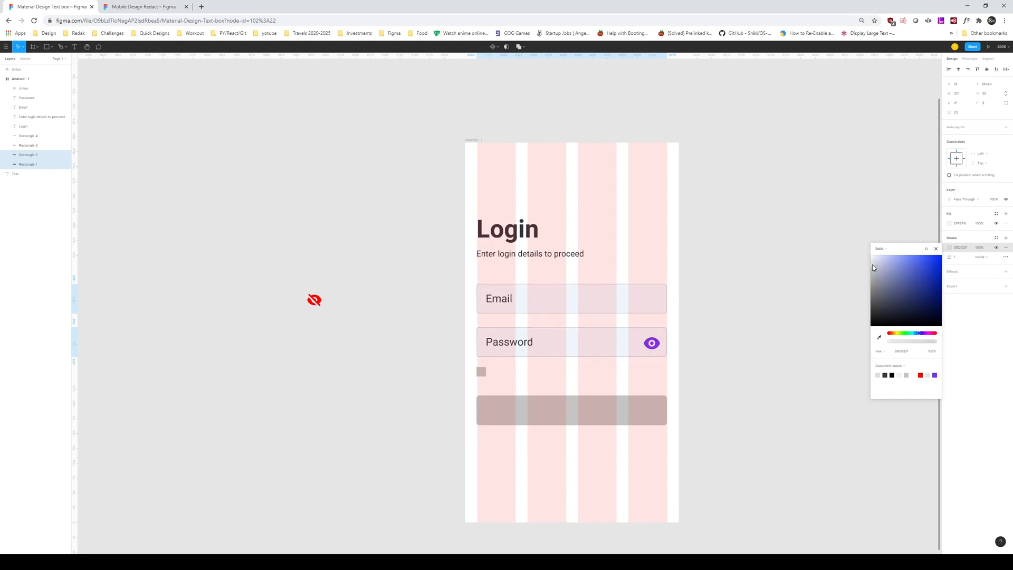
left_click(774, 264)
left_click_drag(768, 270, 779, 279)
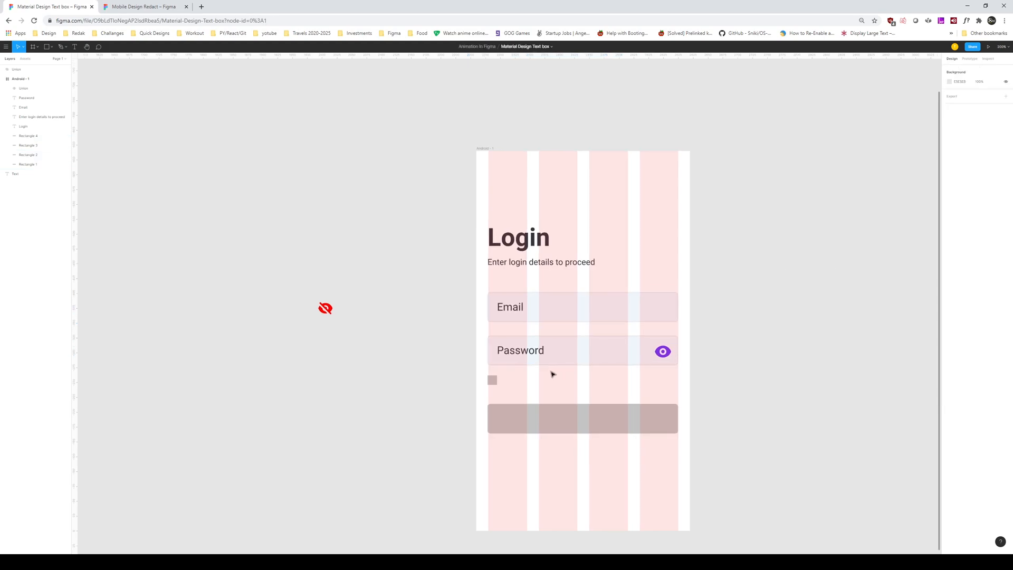
Step: Fade the Email and Password labels to 50% opacity
left_click(509, 345)
left_click(526, 302, "shift")
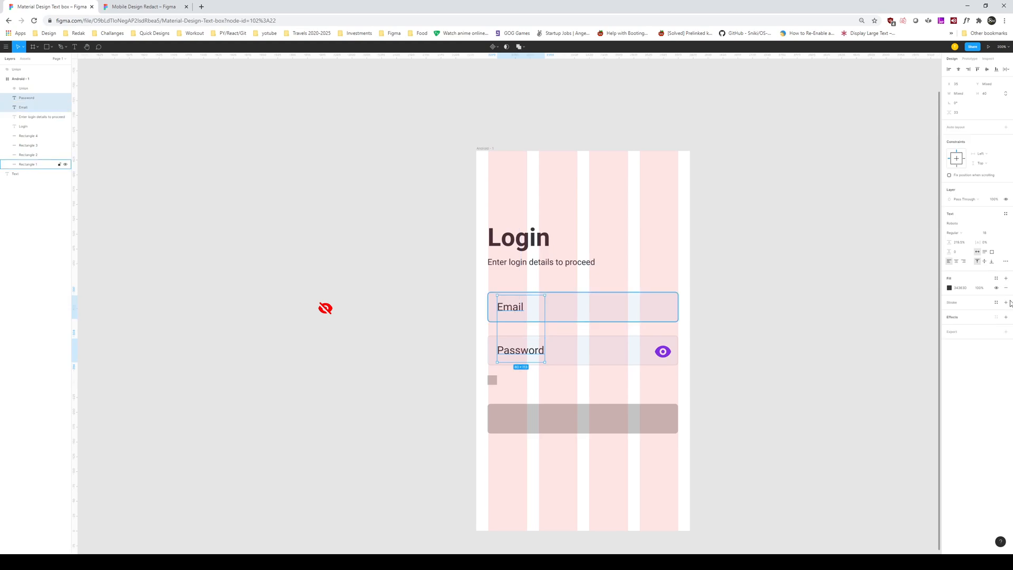
left_click(996, 199)
type("50")
key("Return")
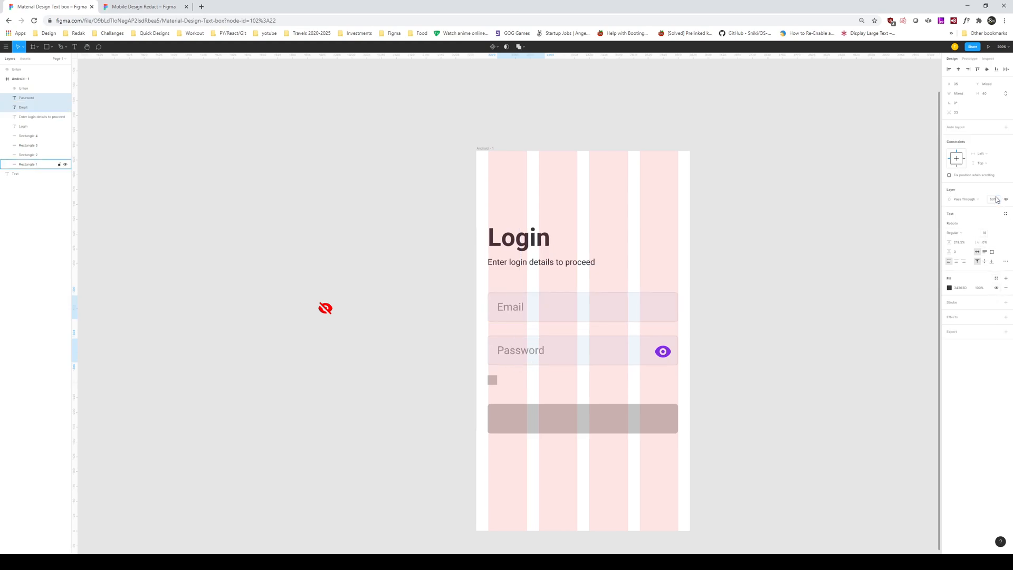
left_click(800, 309)
Step: Copy the Password label into the bottom button as a Medium-weight 'Login' label, centred in the button
left_click(532, 355)
left_click_drag(531, 355, 584, 426)
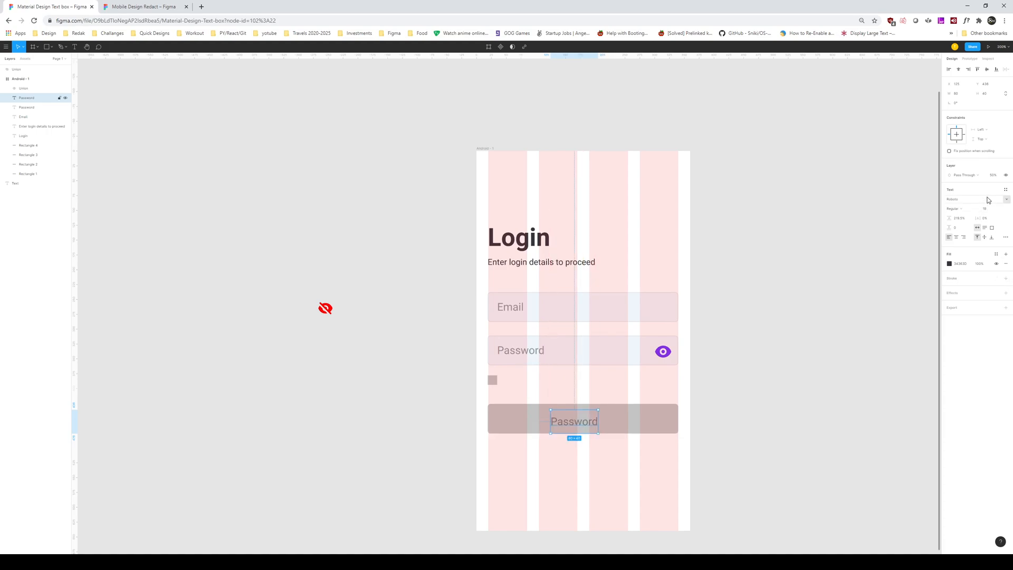
left_click(962, 209)
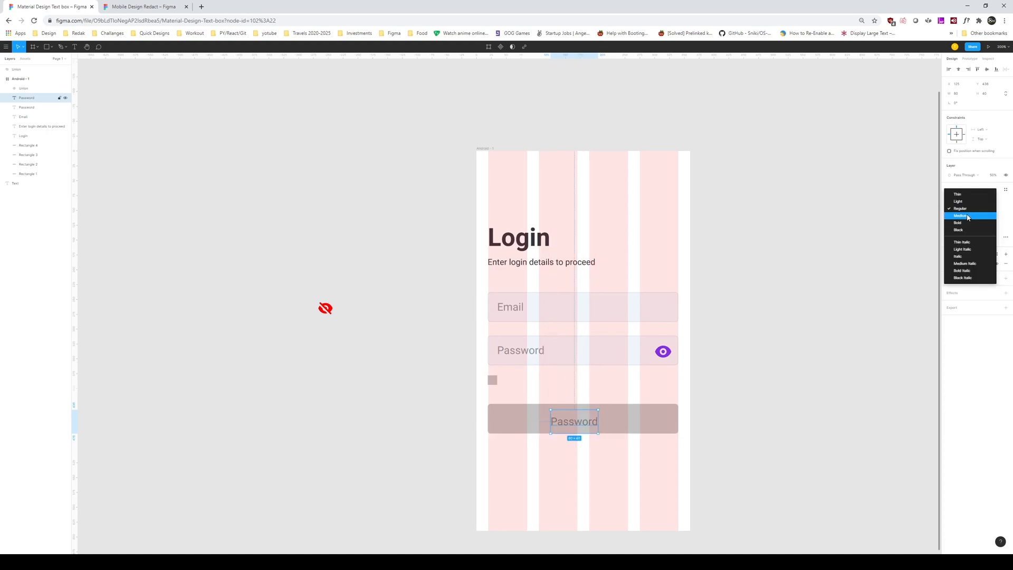
left_click(962, 216)
double_click(573, 425)
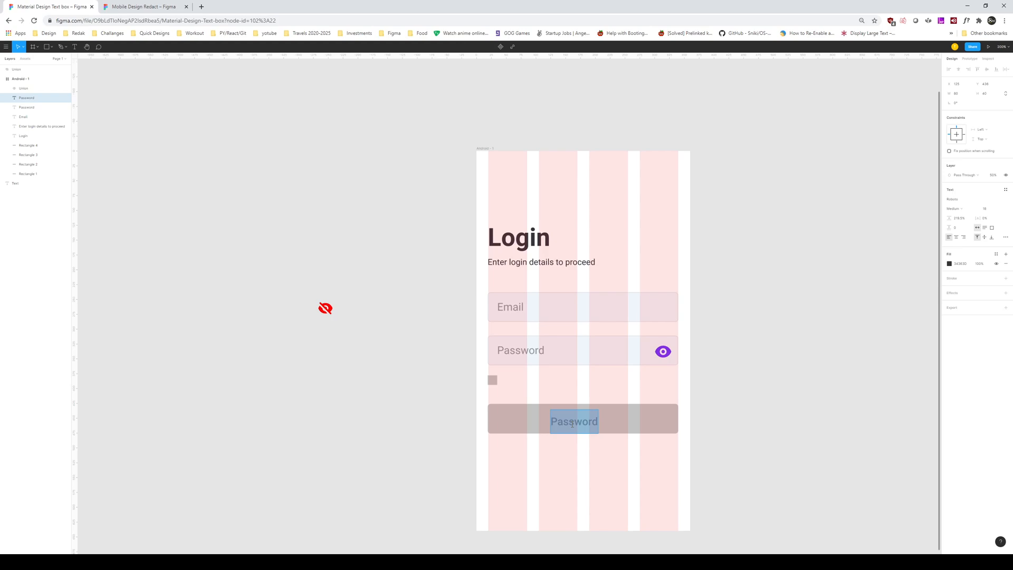
type("Login")
left_click_drag(573, 427, 605, 424)
left_click(645, 423, "shift")
left_click(959, 69)
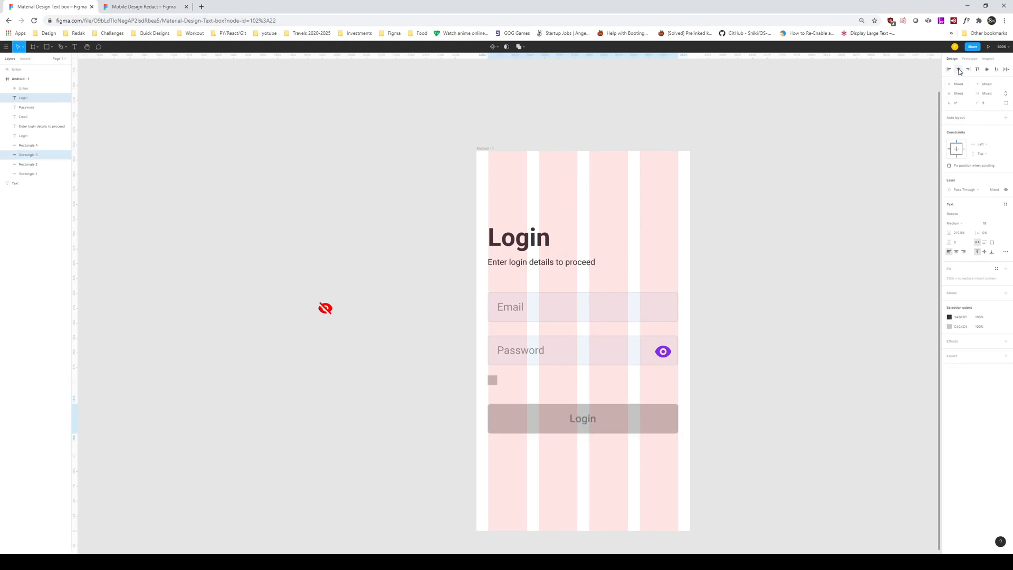
Step: Fill the bottom button box with the eye icon's purple using the eyedropper
left_click(805, 299)
left_click(648, 424)
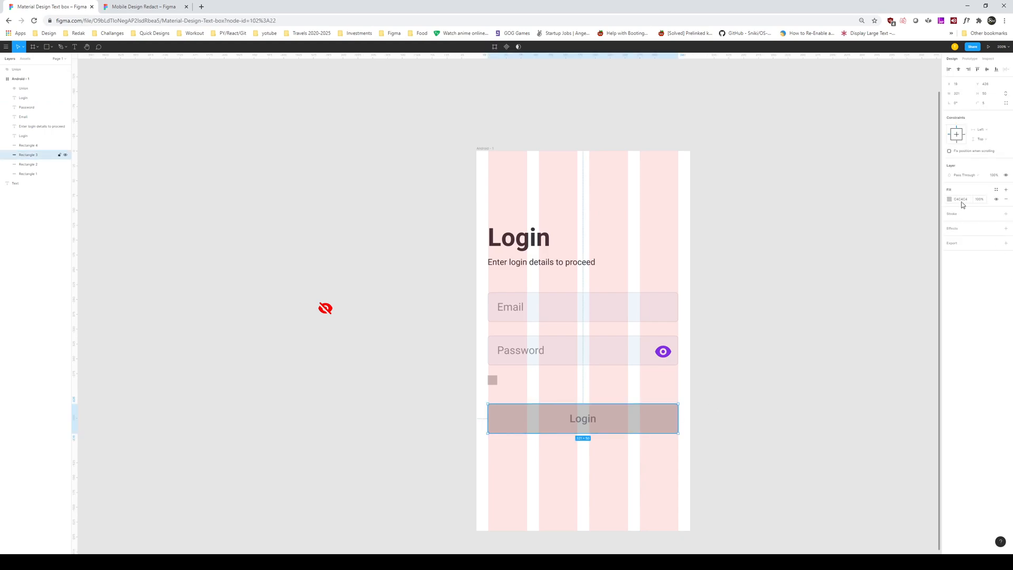
left_click(950, 200)
left_click(879, 289)
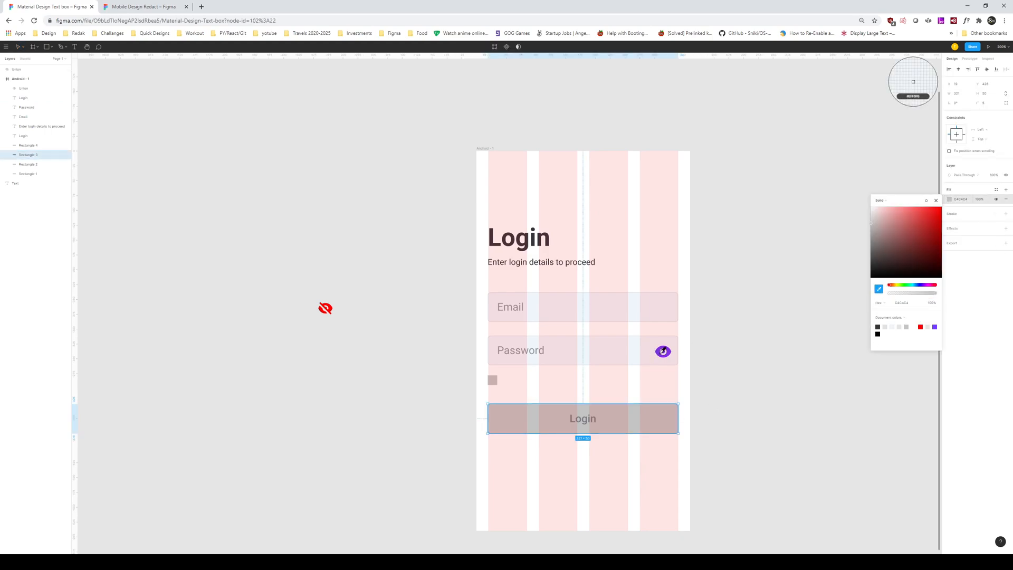
left_click(664, 351)
left_click(766, 388)
Step: Set the Login label's text colour to FFFFFF
left_click(583, 419)
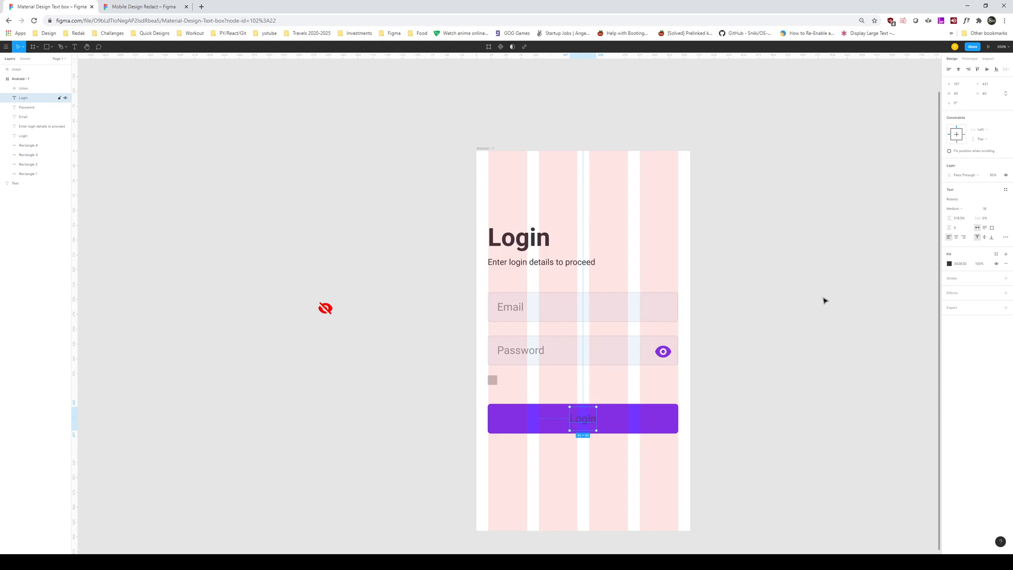
left_click(950, 264)
type("ffffff")
key("Return")
left_click(783, 265)
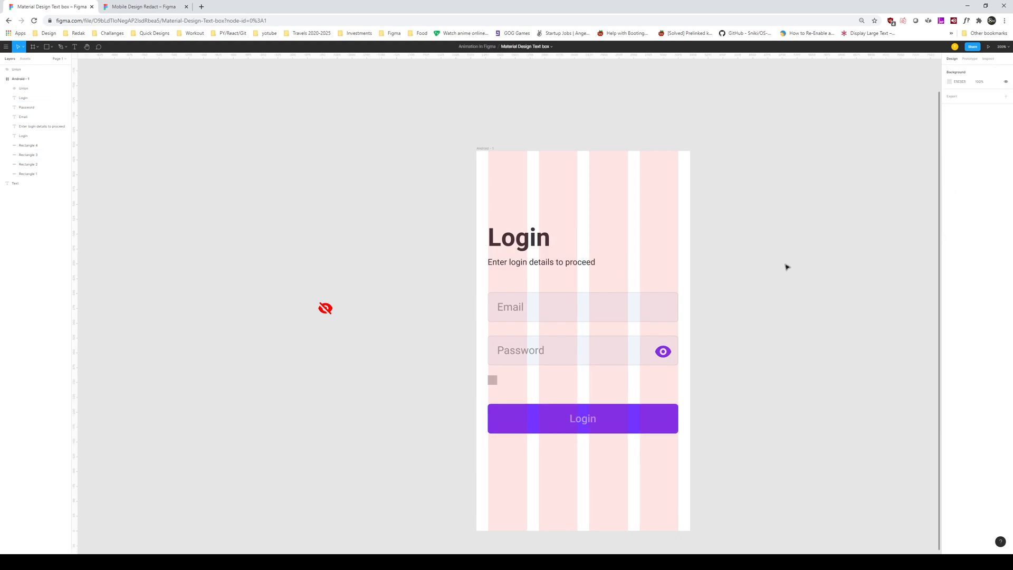
Step: Make the Login label fully opaque at 100% opacity
left_click(587, 425)
left_click(995, 177)
type("100")
key("Return")
left_click(761, 363)
left_click_drag(718, 413, 727, 397)
left_click(574, 344)
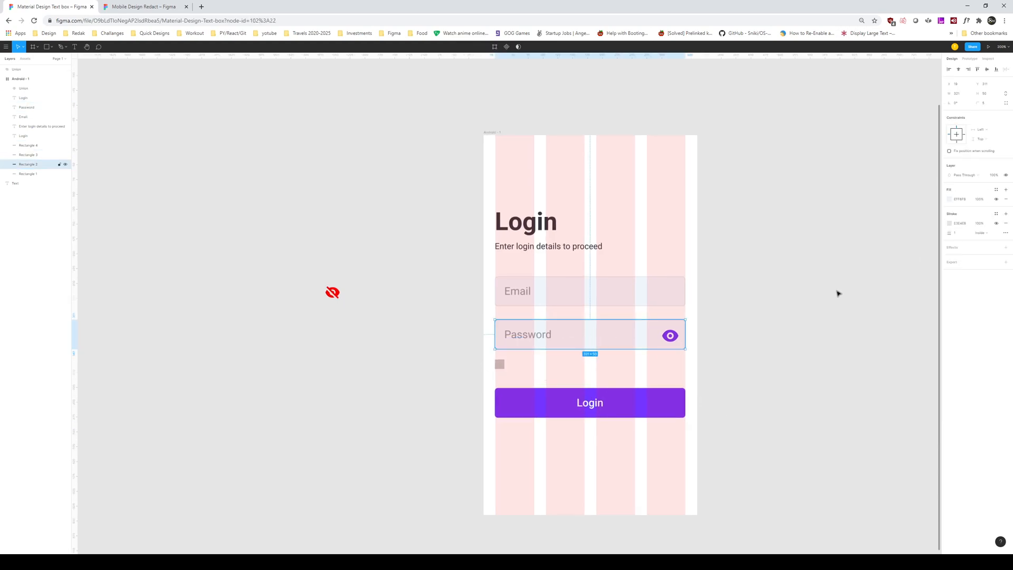
Step: Give the small checkbox square a light grey E3E4E8 border
left_click(961, 223)
key("ctrl+c")
left_click(498, 365)
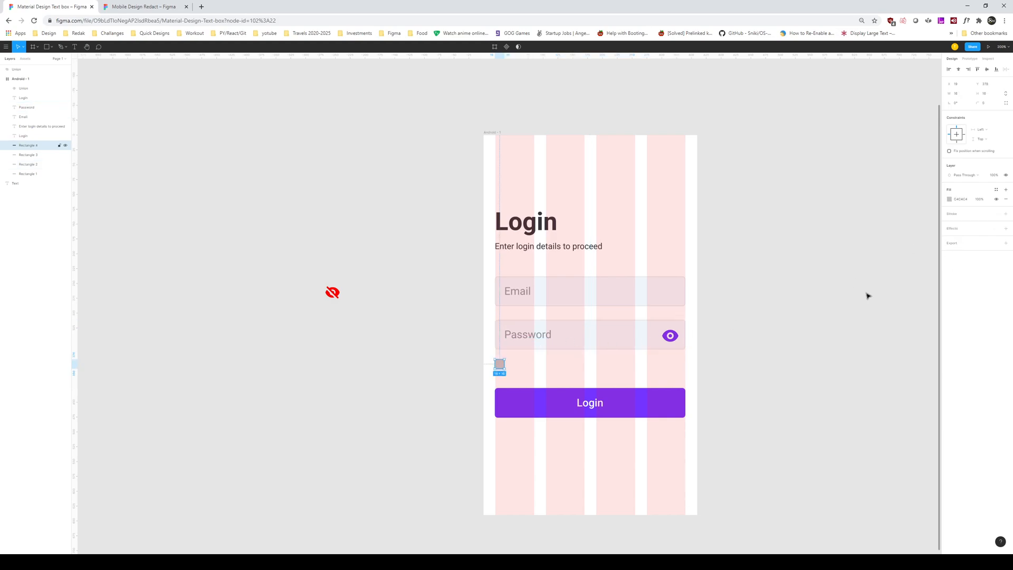
left_click(955, 213)
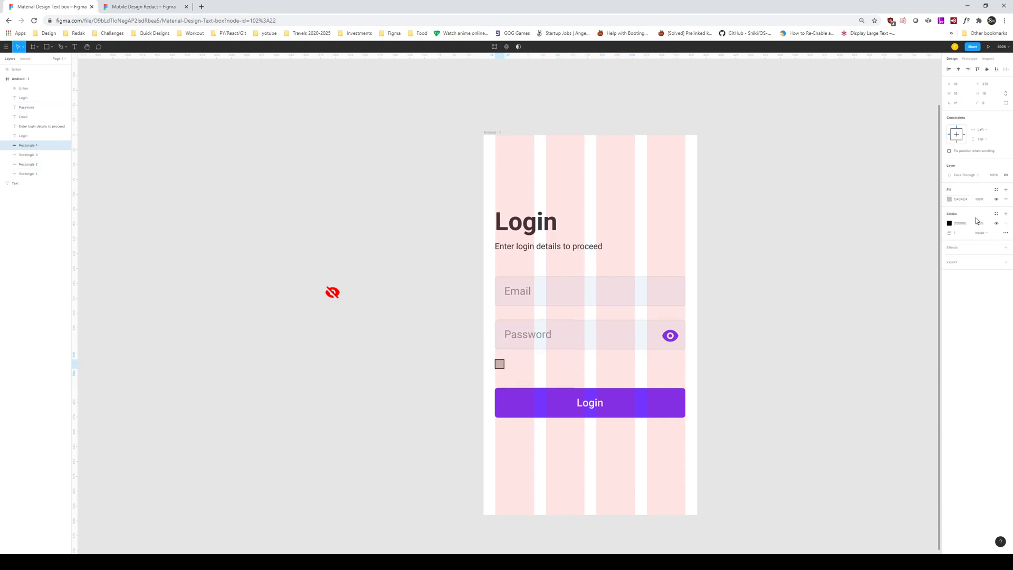
left_click(961, 224)
key("ctrl+v")
key("Return")
Step: Eyedrop the Password field's fill colour into the checkbox square
left_click(949, 199)
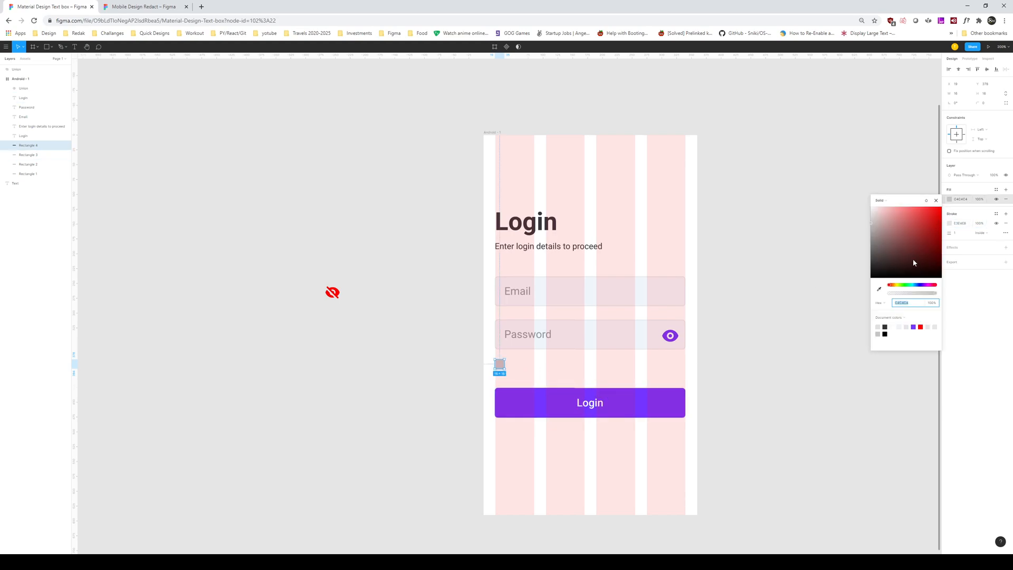
left_click(879, 289)
left_click(595, 336)
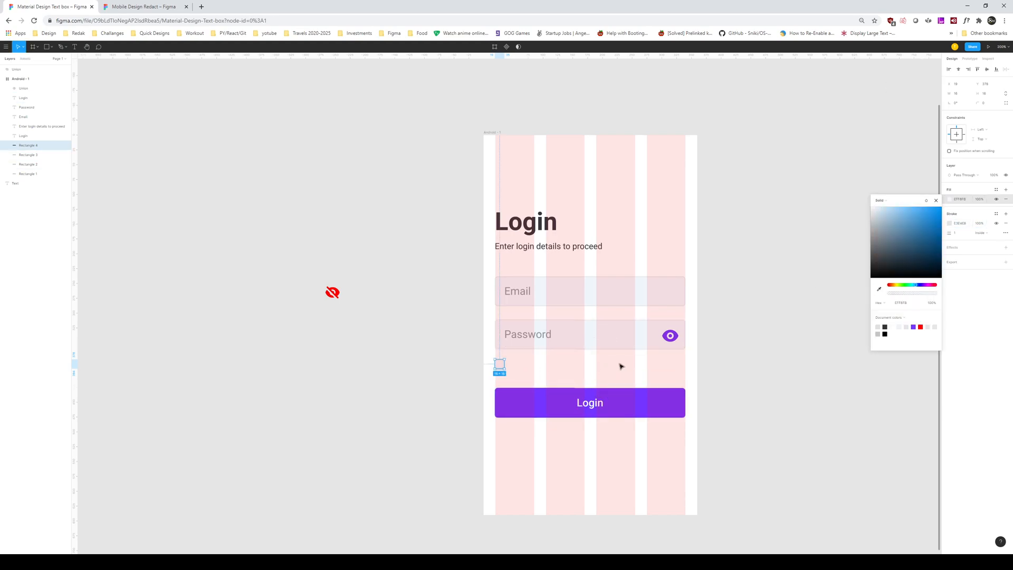
left_click(615, 367)
Step: Round the checkbox square's corners to radius 2
left_click(504, 369)
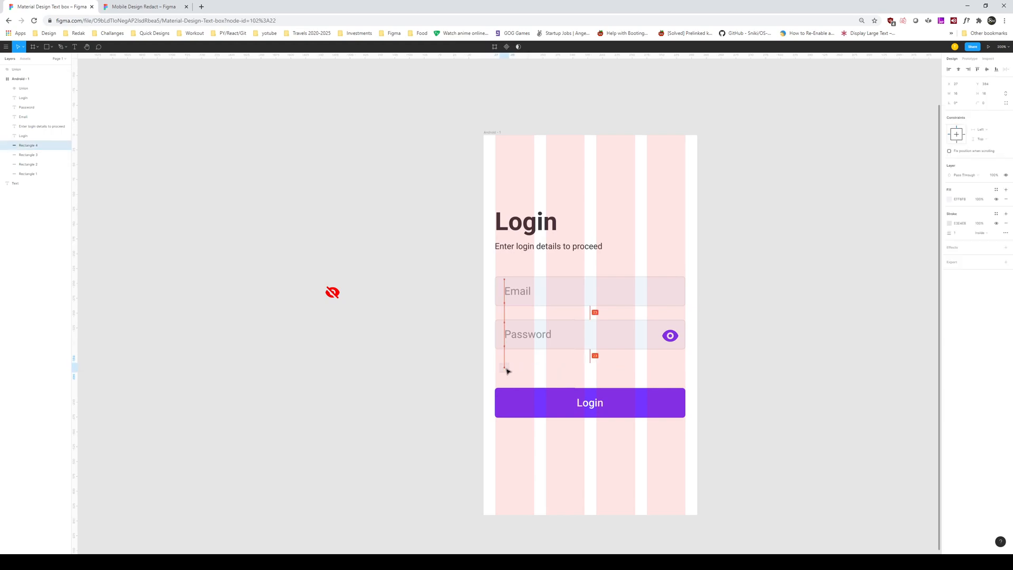
left_click(987, 104)
type("2")
key("Return")
Step: Centre the Email box, Password box and Login button horizontally in the frame
key("ctrl+plus")
left_click(528, 430)
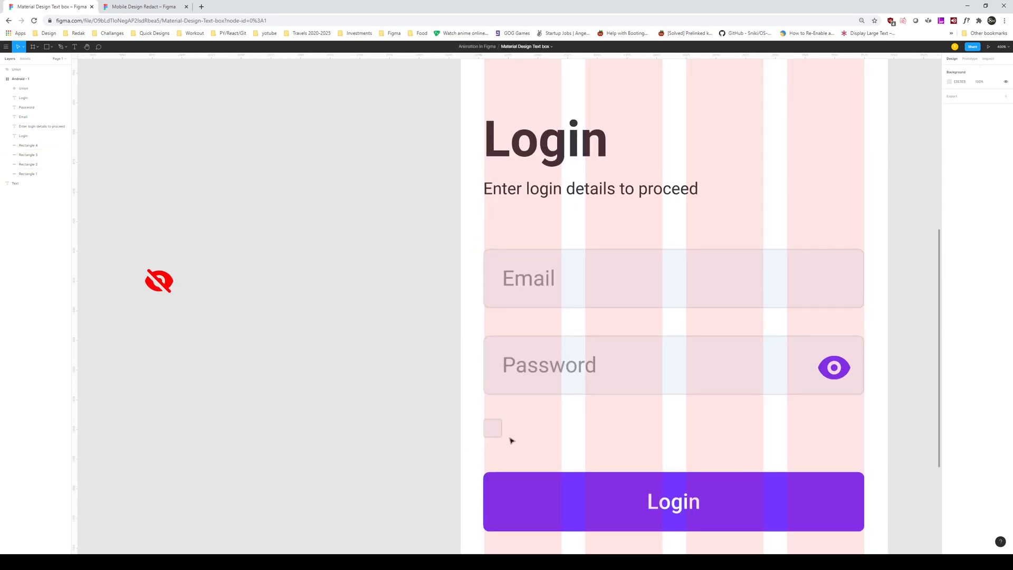
left_click(495, 435)
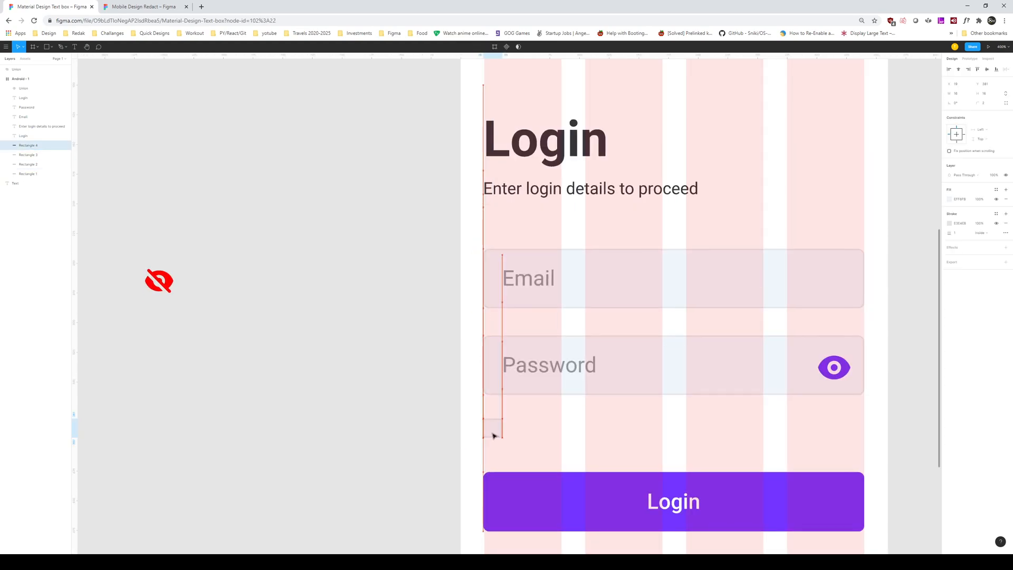
left_click(542, 436)
left_click(672, 273)
left_click(959, 71)
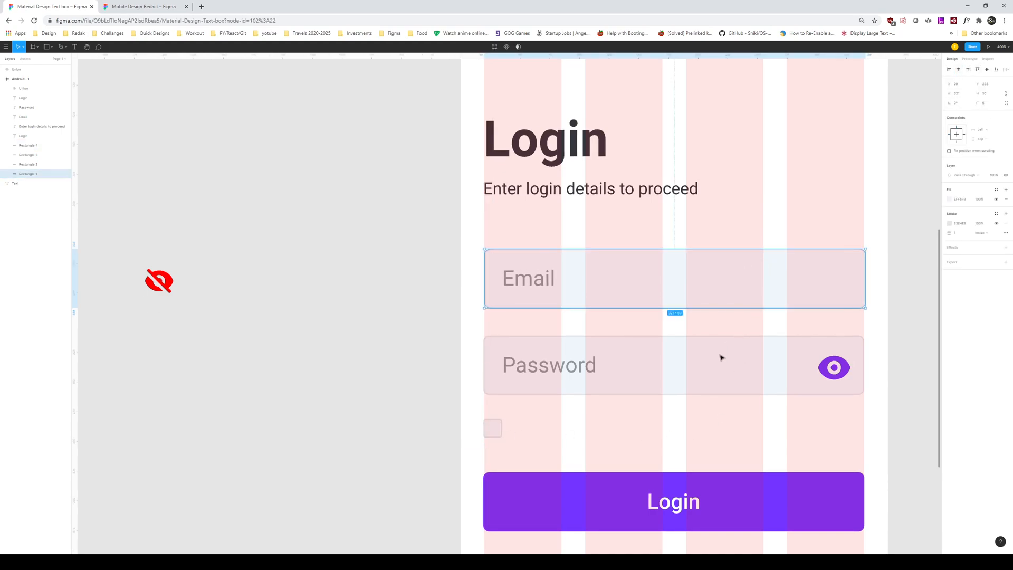
left_click(721, 355)
left_click(959, 70)
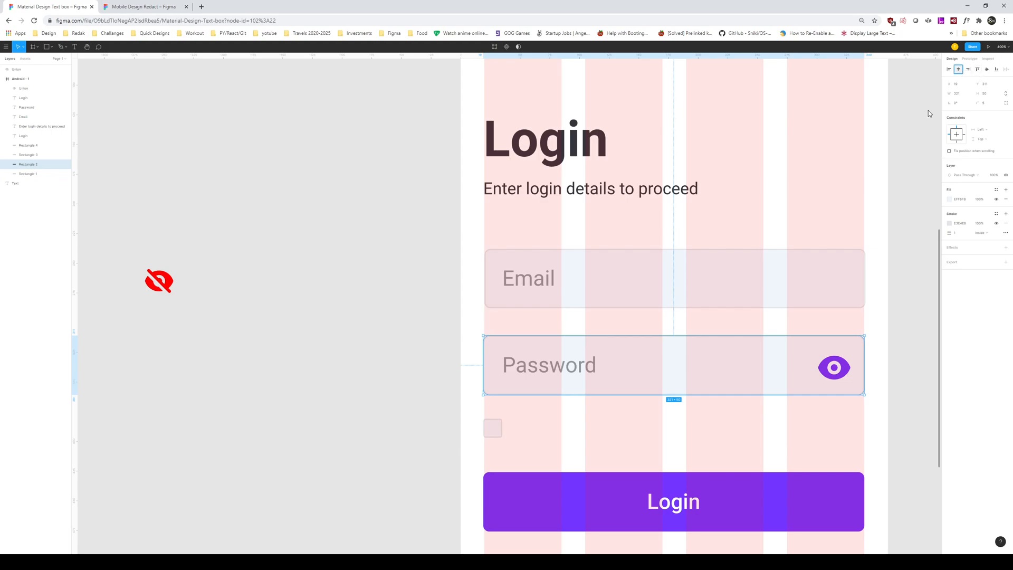
left_click(660, 473)
left_click(959, 71)
left_click(637, 438)
key("minus")
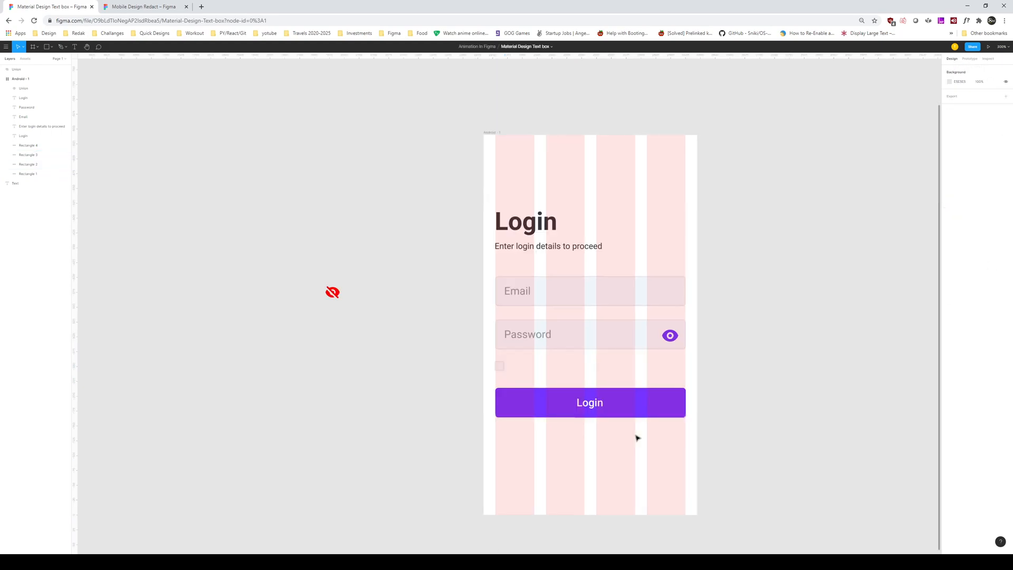
Step: Left-align the checkbox square with the Password box
left_click(504, 367)
left_click(597, 334, "shift")
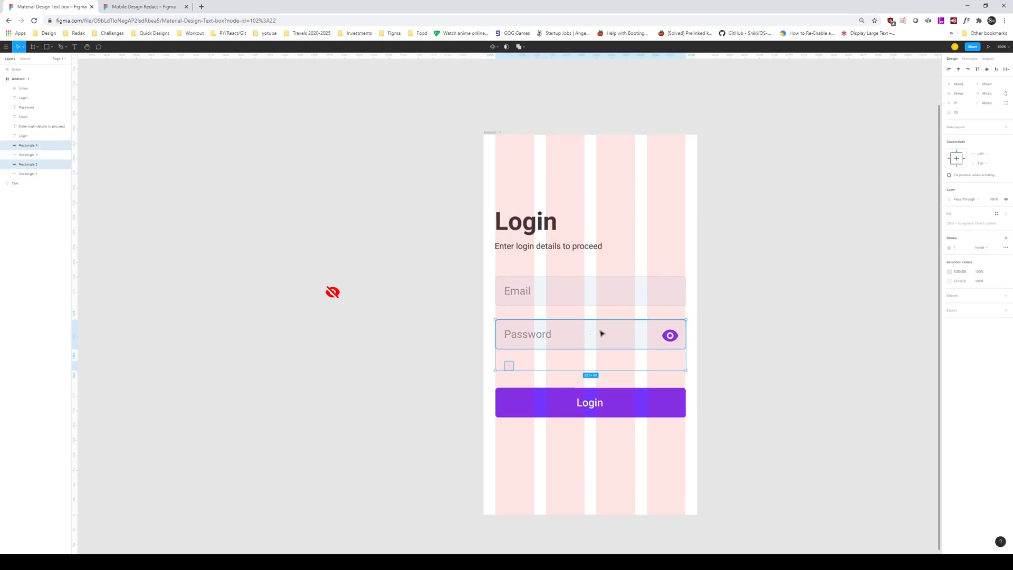
left_click(750, 232)
Step: Duplicate the Password label below the password box
left_click_drag(405, 245, 393, 298)
left_click_drag(425, 443, 663, 438)
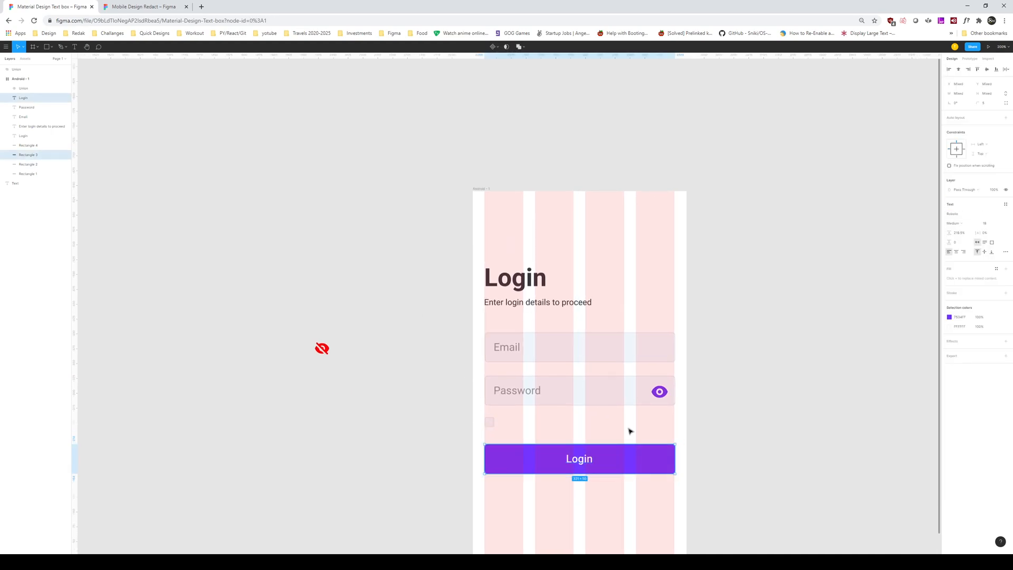
left_click(494, 392)
left_click_drag(494, 391, 516, 427)
Step: Retype the copy as 'Keep me logged in' at font size 14 and place it beside the checkbox
double_click(516, 427)
type("reme")
key("ctrl+a")
type("Remember")
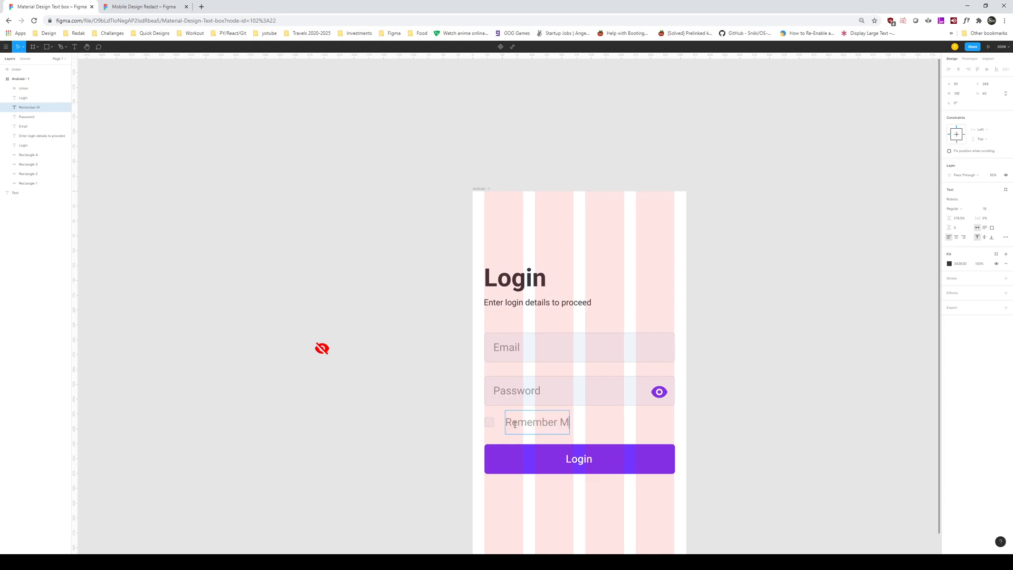
key("ctrl+a")
type("Keep me logged in")
key("ctrl+a")
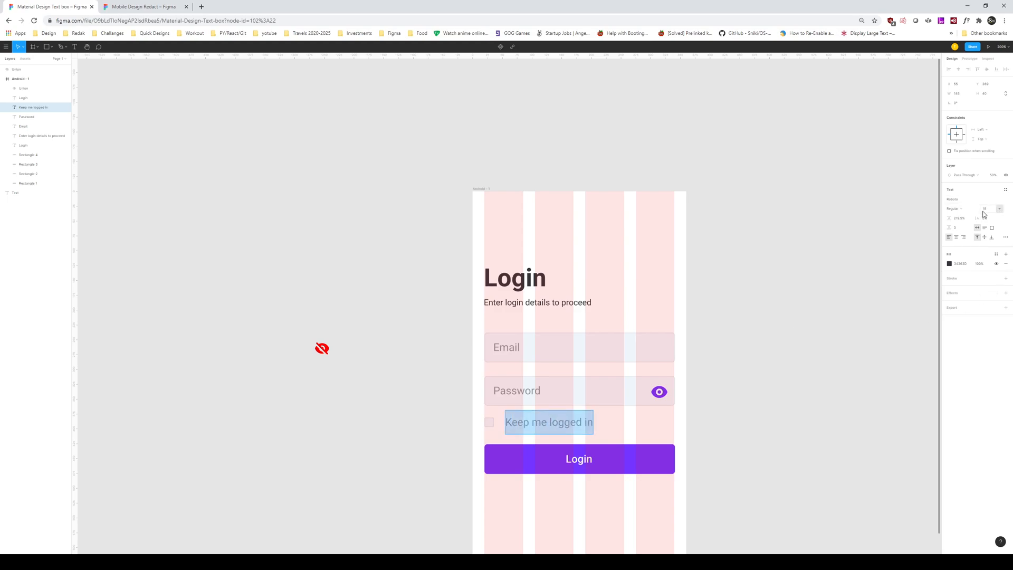
key("Return")
left_click(701, 350)
left_click_drag(549, 426, 553, 426)
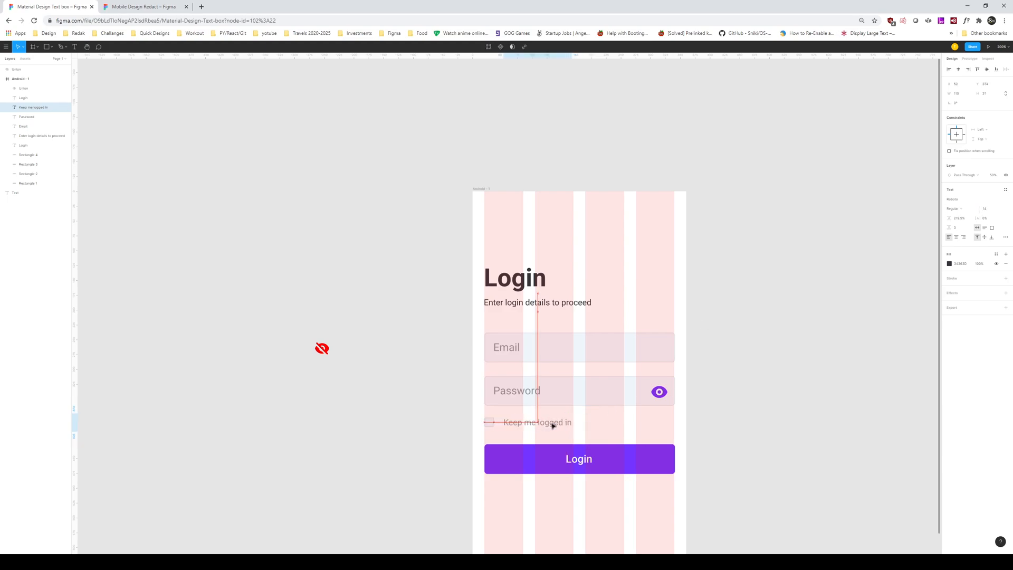
Step: Shift the whole form up slightly and copy the 'Keep me logged in' label below Login
left_click(627, 423)
scroll(613, 326, "down", 4)
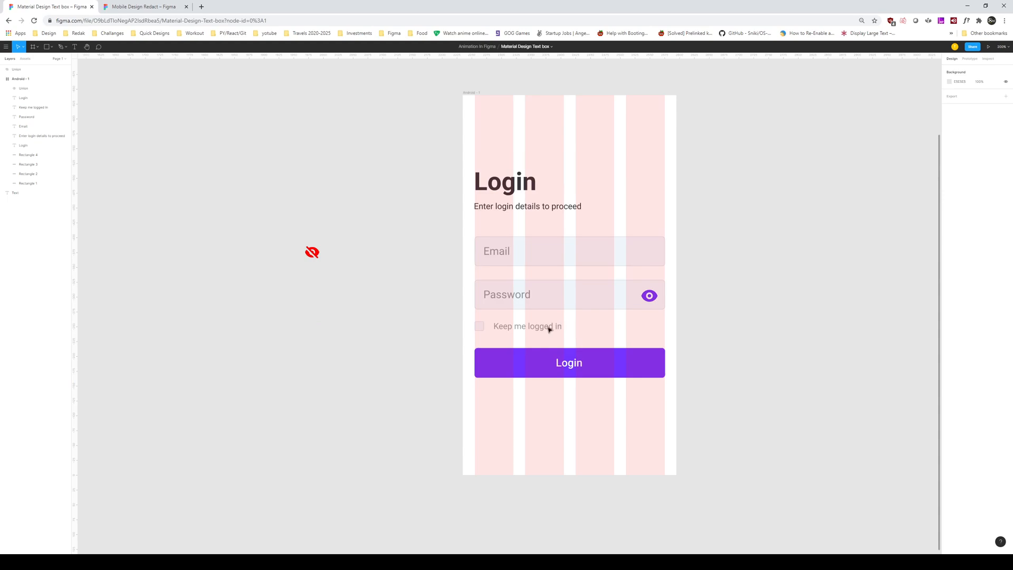
scroll(581, 343, "up", 2)
left_click_drag(728, 444, 442, 259)
left_click_drag(543, 282, 543, 276)
left_click(769, 289)
scroll(765, 294, "up", 1)
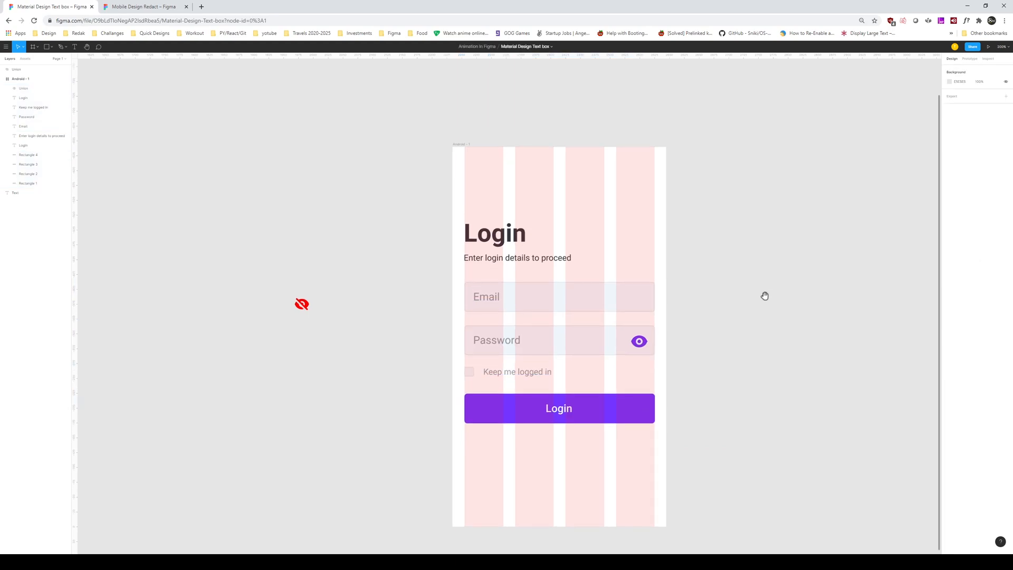
left_click_drag(520, 378, 558, 452)
Step: Change the copied text to 'Forgot password' and 'Register new account' on two lines, left-aligned with the form
double_click(558, 449)
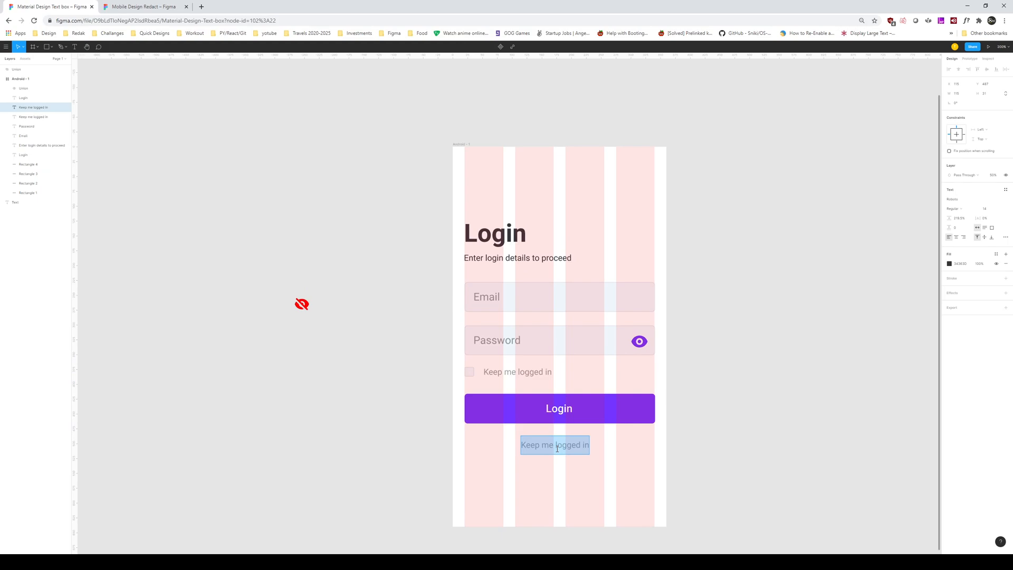
type("F")
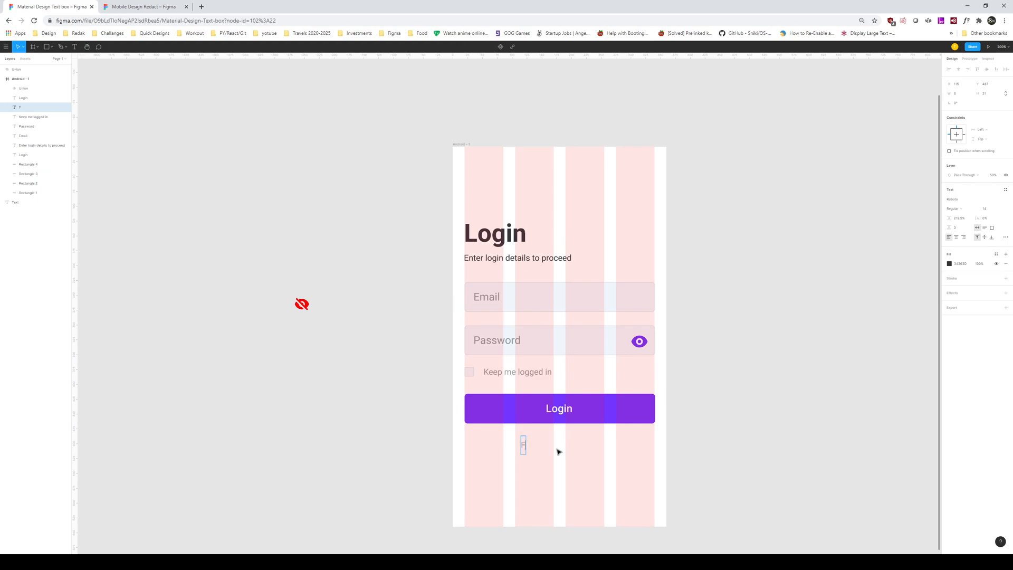
type("orge")
type("ot password")
key("Return")
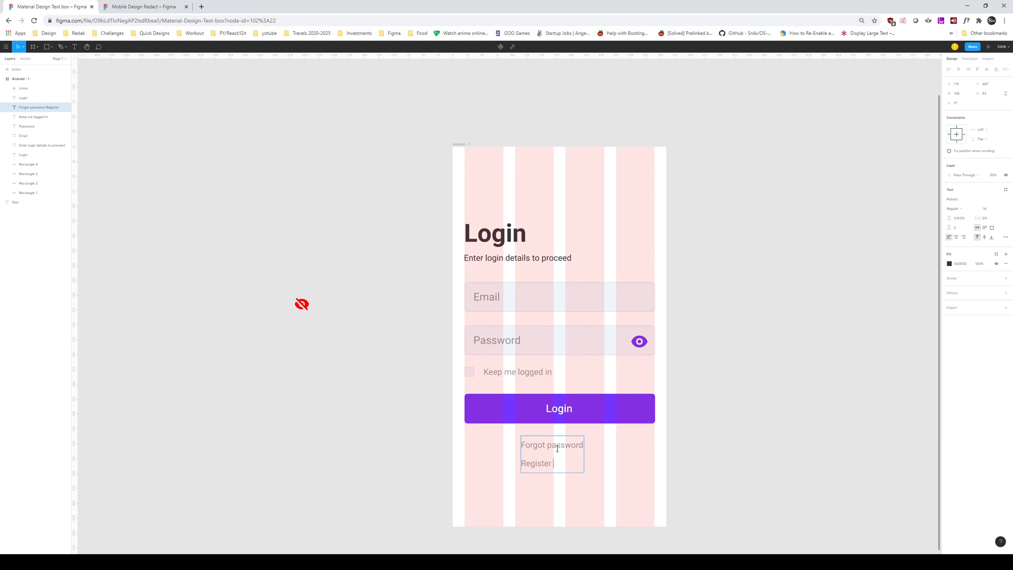
type("Register new account")
key("Escape")
left_click_drag(558, 448, 508, 445)
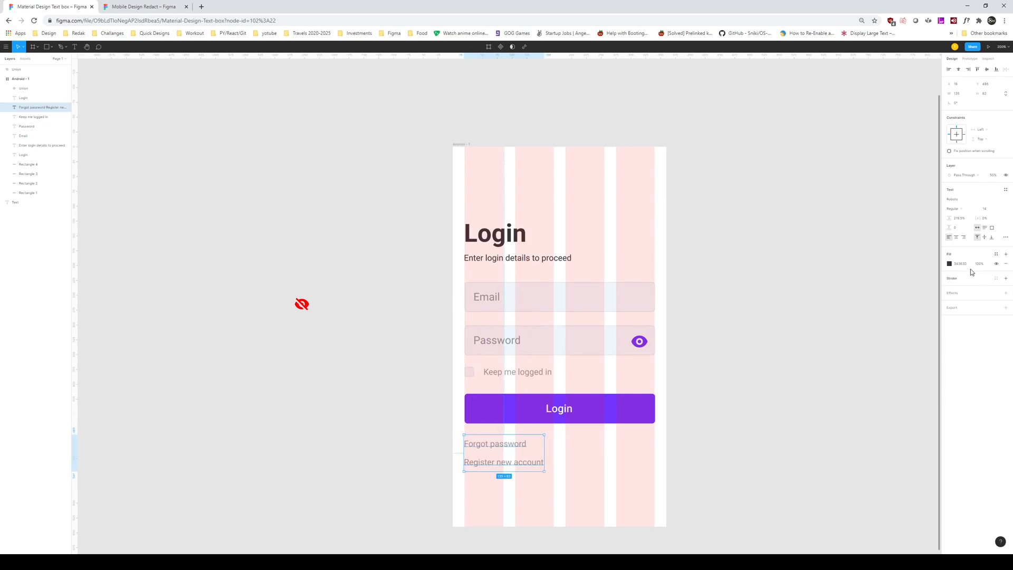
Step: Colour the links with the Login button's purple at 100% opacity and lower them slightly
left_click(948, 264)
left_click(879, 354)
left_click(639, 417)
left_click(650, 451)
left_click(504, 456)
left_click_drag(516, 444, 509, 448)
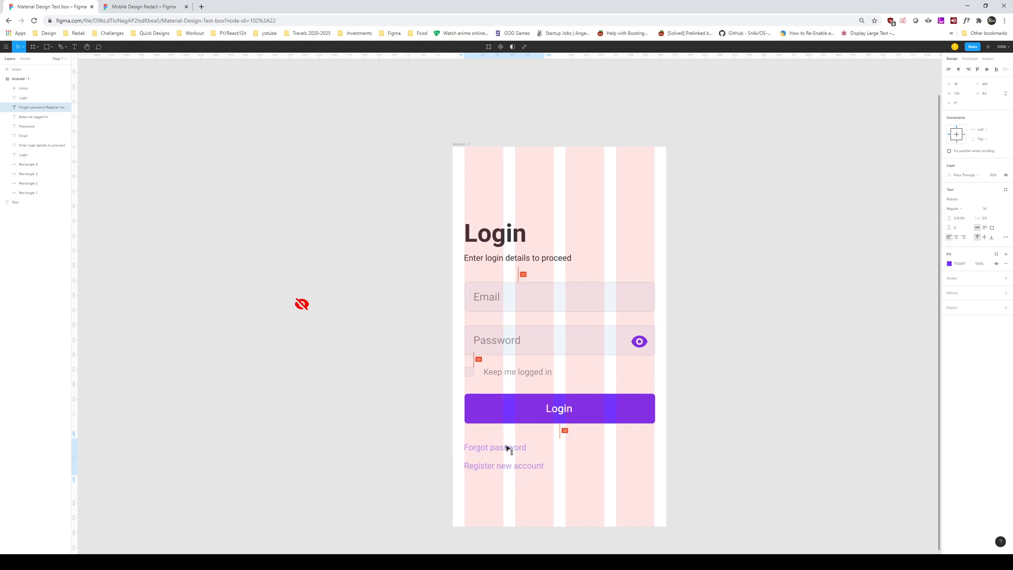
left_click(995, 178)
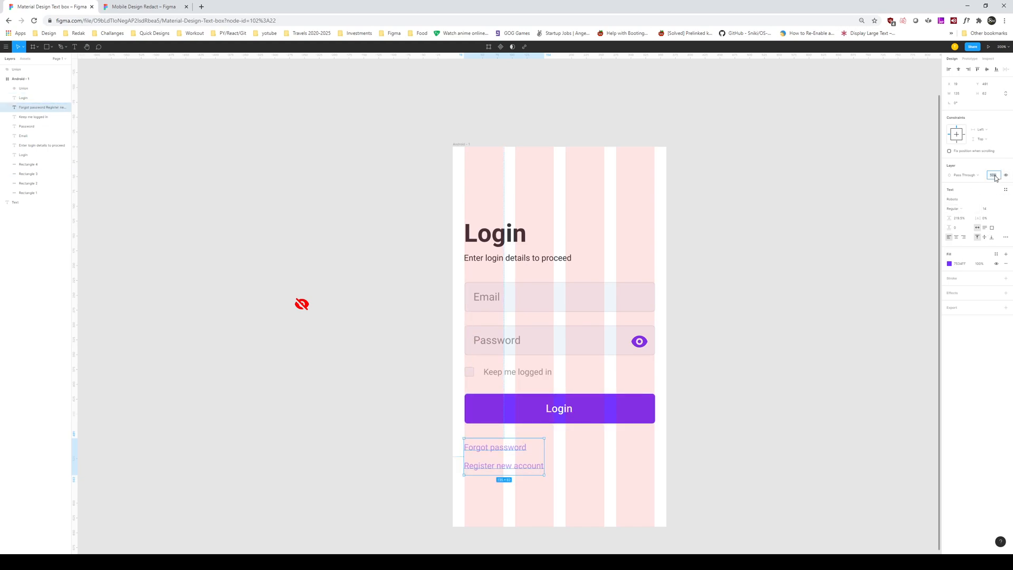
key("Return")
left_click(826, 316)
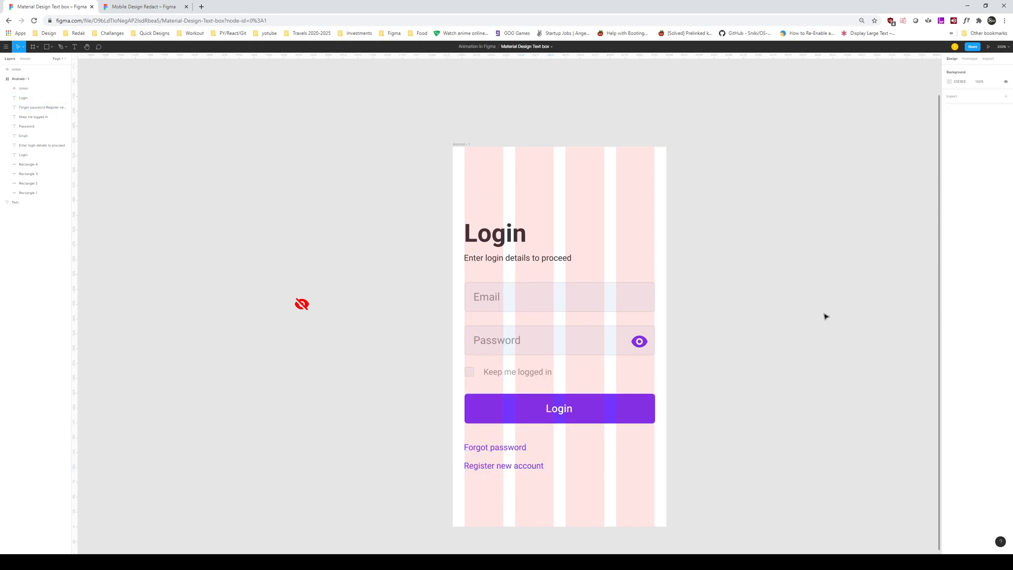
Step: Select every element in the login frame and nudge the form up, then back down
left_click_drag(739, 374, 744, 403)
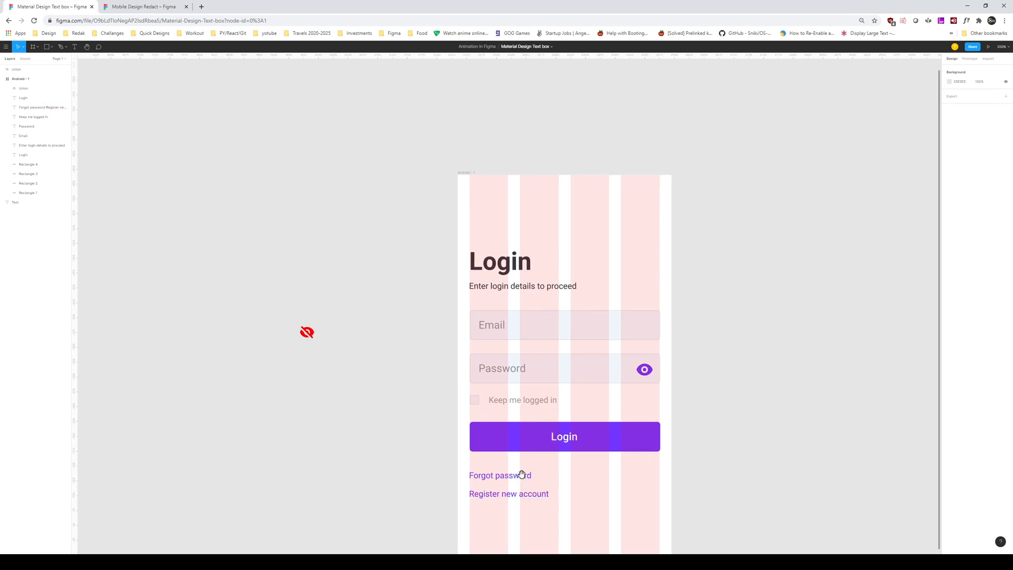
left_click_drag(522, 476, 506, 432)
left_click_drag(382, 182, 672, 506)
key("shift+Up")
key("shift+Up")
key("shift+Up")
key("shift+Up")
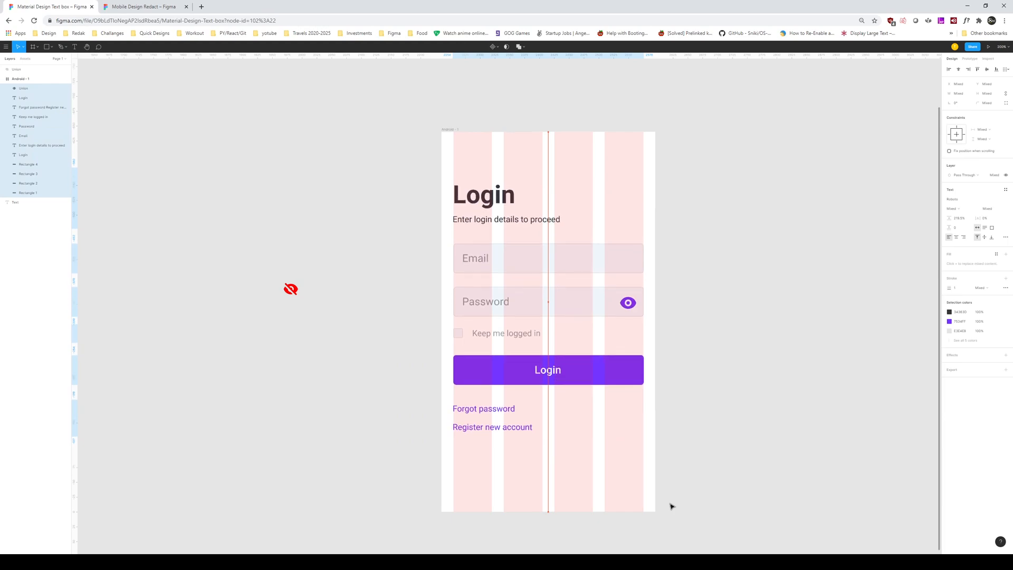
key("shift+Down")
Step: Inspect the Email and Password field boxes and their placeholder texts
left_click(694, 348)
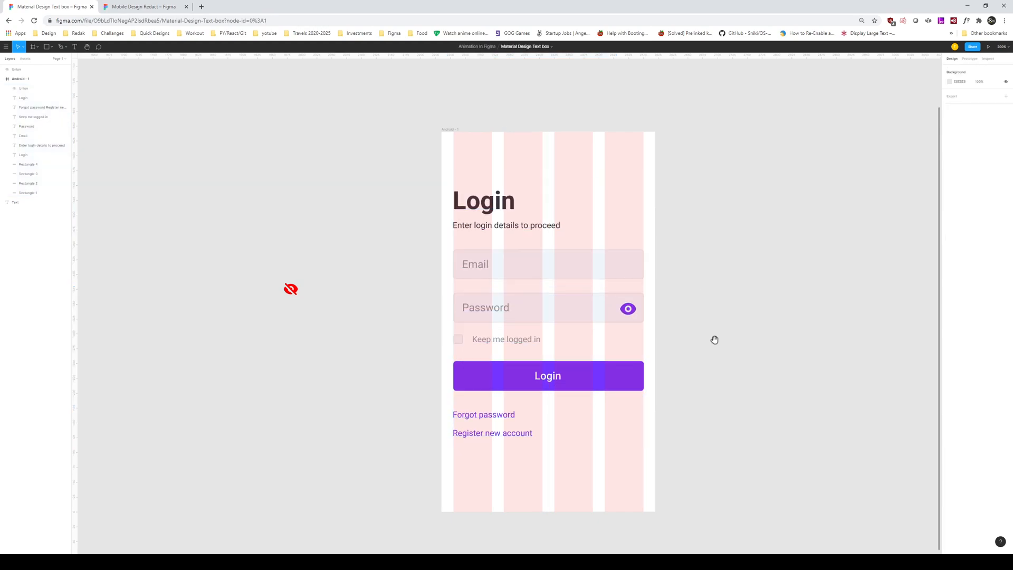
left_click_drag(712, 333, 711, 363)
left_click(536, 333)
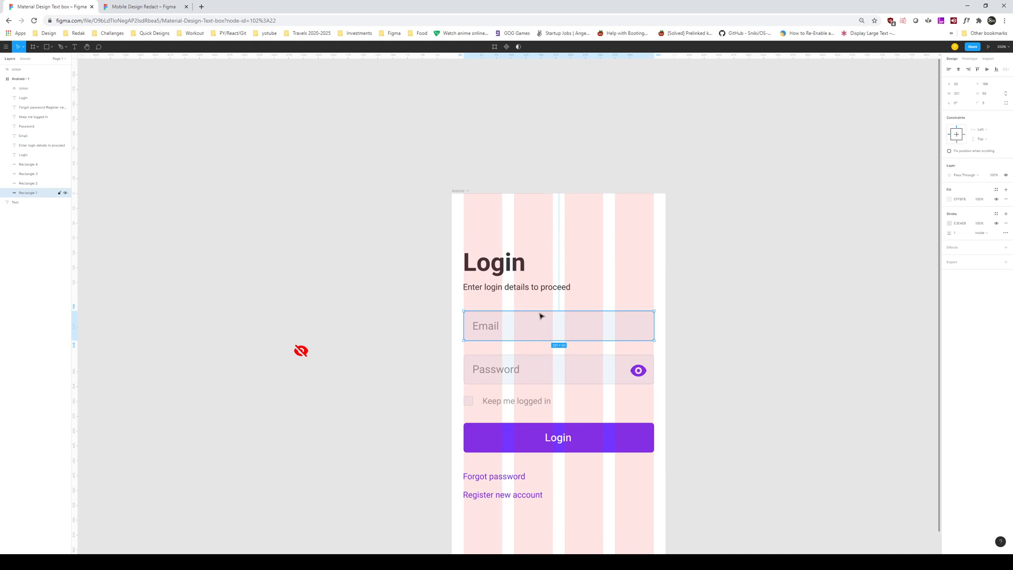
left_click(31, 184)
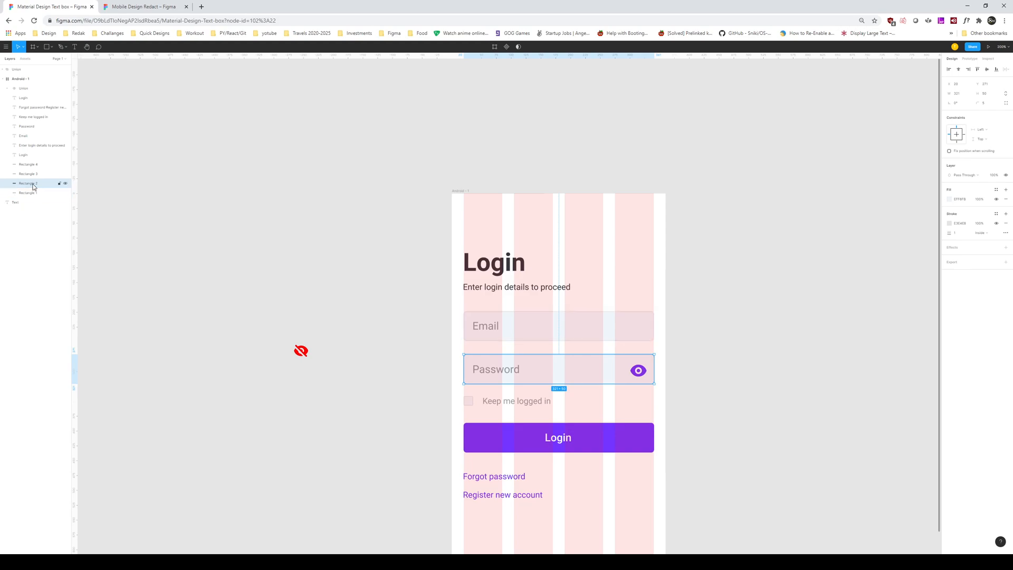
left_click(493, 327)
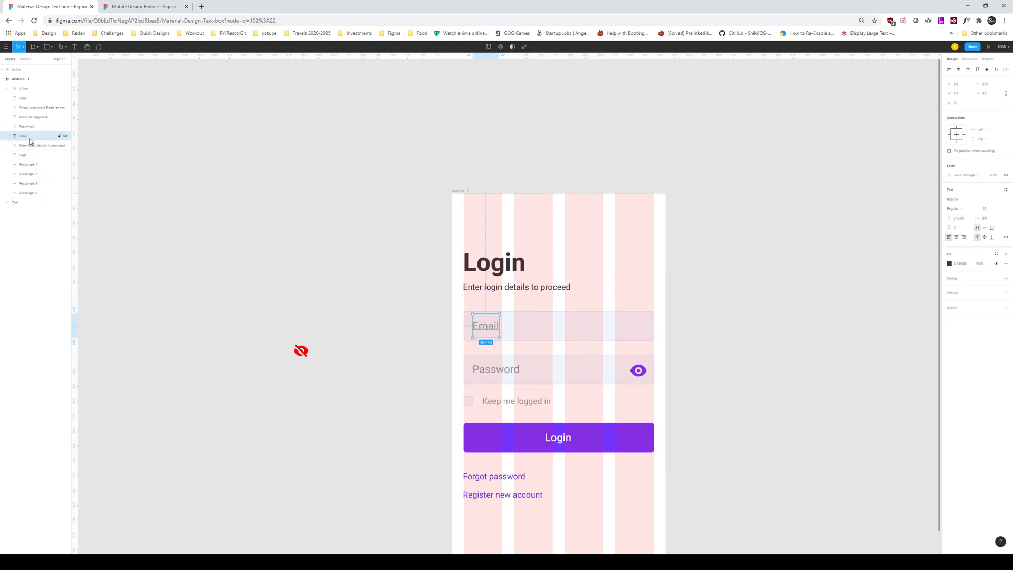
left_click(494, 378)
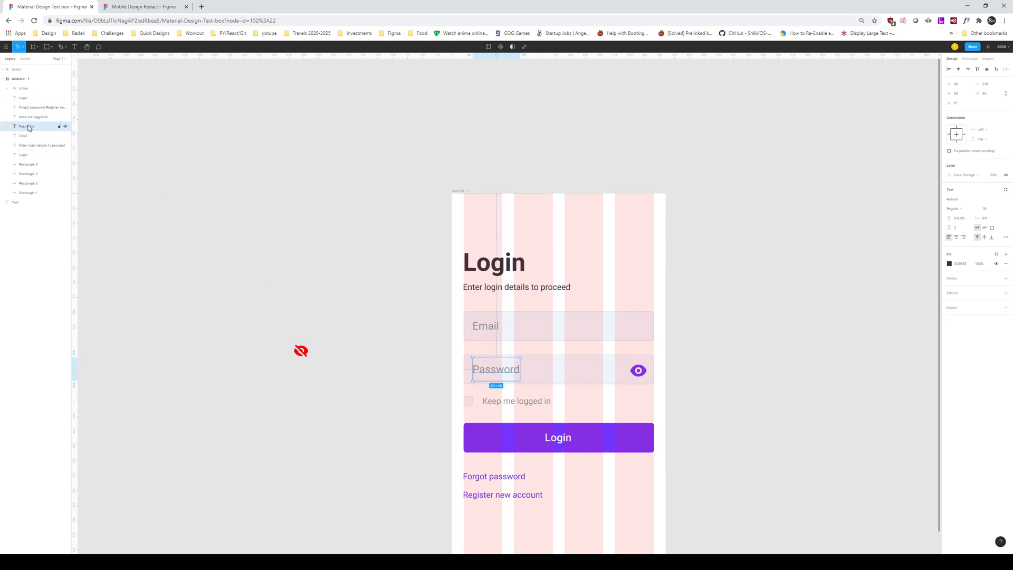
left_click(550, 188)
Step: Alt-drag the login screen frame to the right to duplicate it
left_click_drag(536, 164, 482, 163)
left_click(408, 191)
left_click_drag(408, 191, 676, 197)
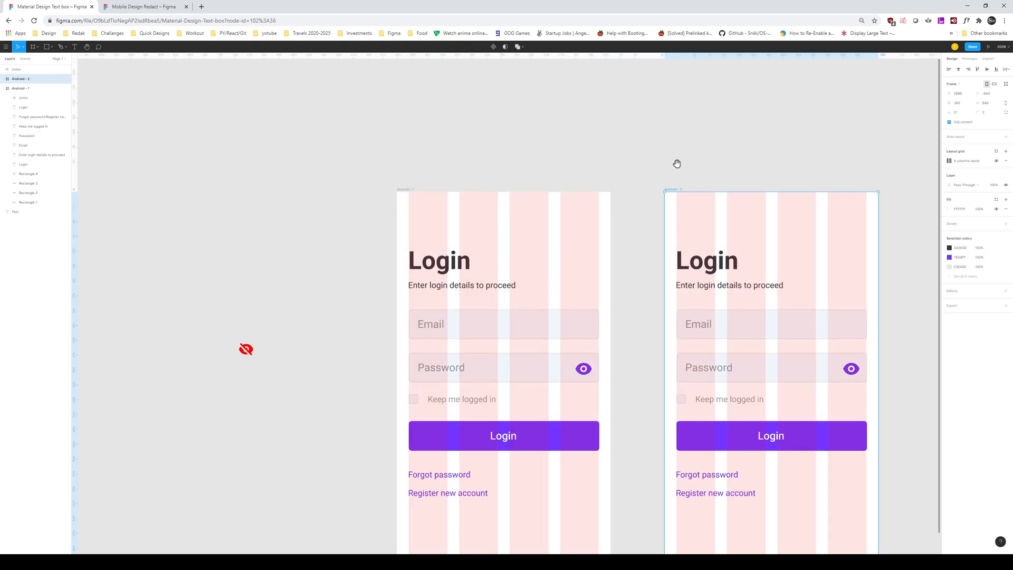
Step: Place the duplicate beside the original and set its Email and Password text to size 12
left_click_drag(692, 161, 513, 167)
left_click(513, 330)
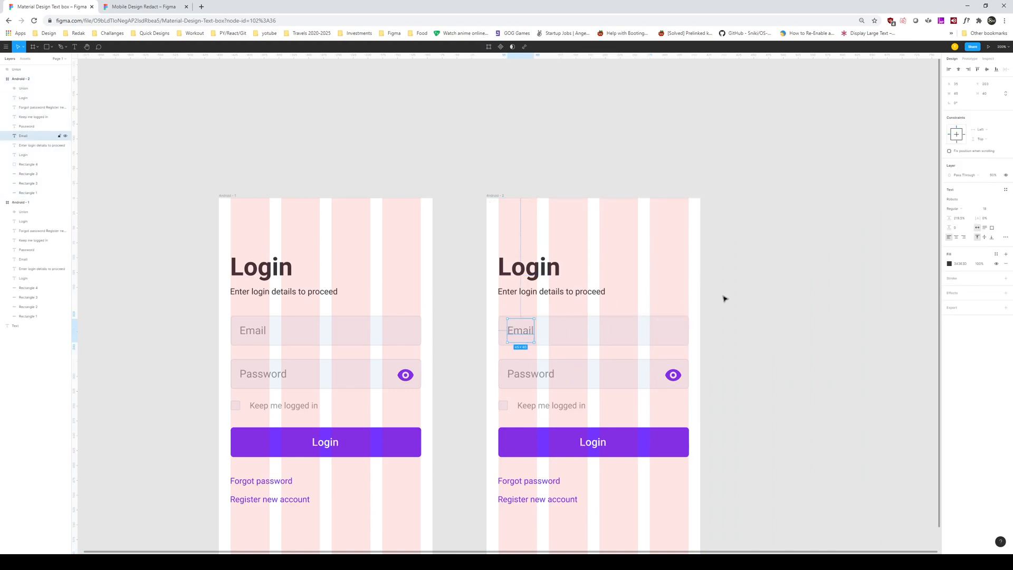
key("Return")
key("ctrl+z")
left_click(990, 212)
key("Return")
left_click(760, 294)
left_click(521, 377)
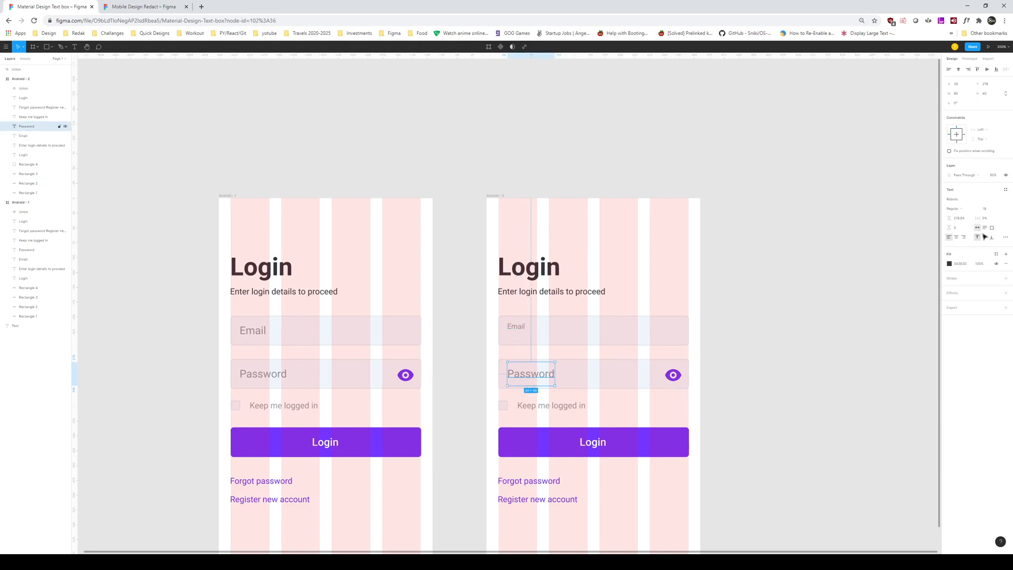
type("12")
key("Return")
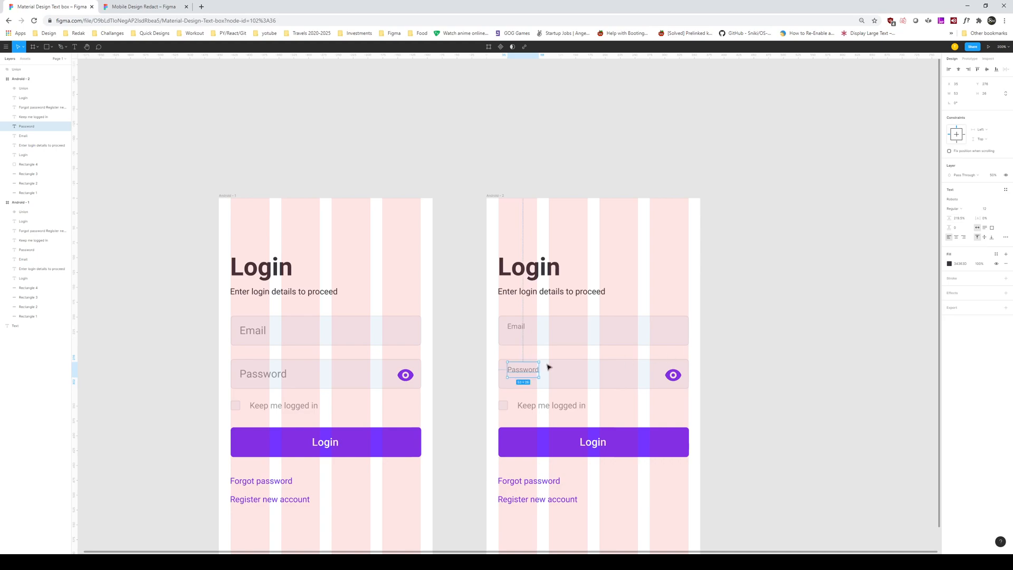
left_click(265, 376)
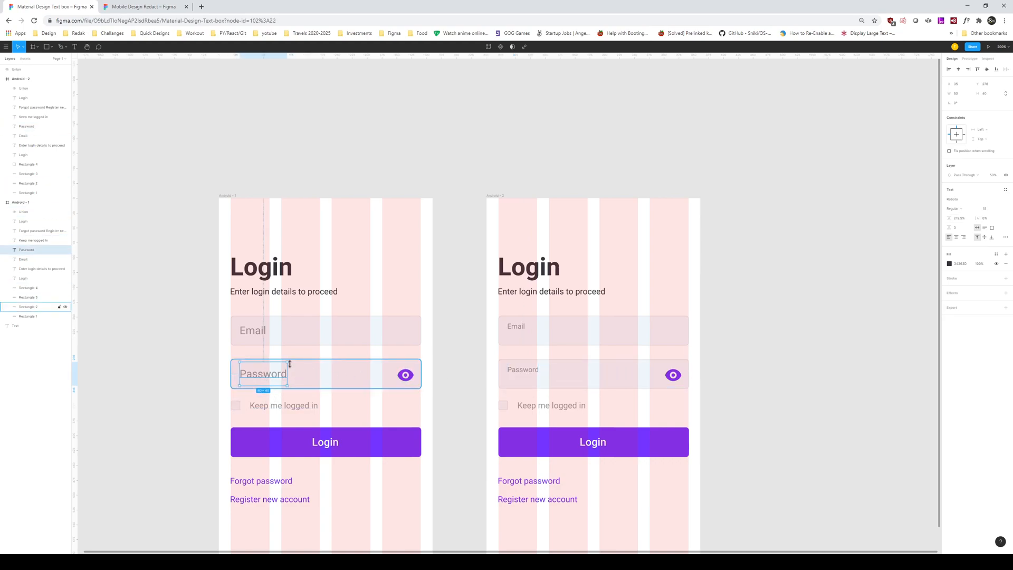
Step: Raise the small Email and Password labels to the top-left of their fields
left_click(516, 328)
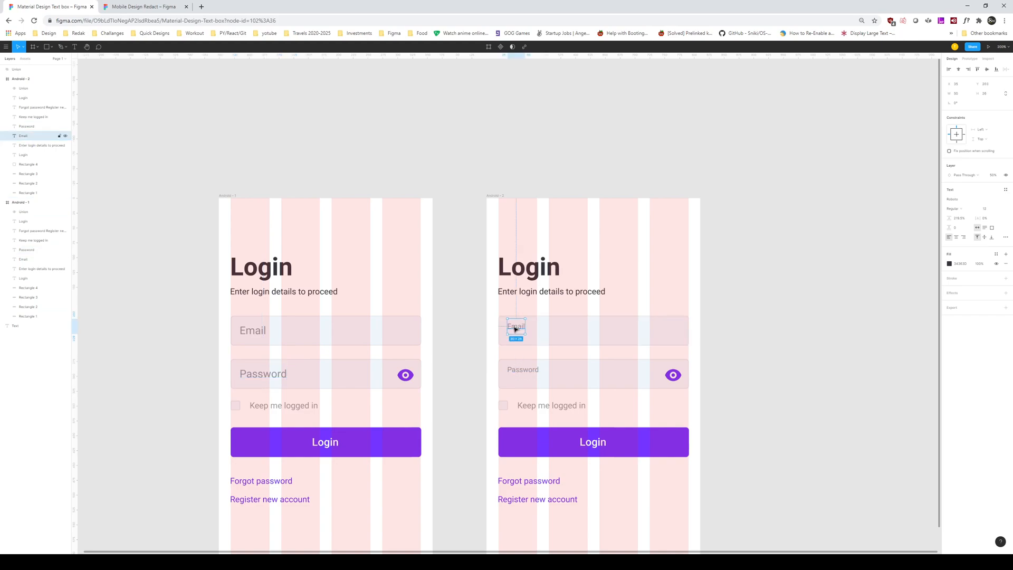
left_click_drag(516, 329, 515, 331)
left_click(524, 369, "shift")
key("shift+Up")
key("Down")
key("Down")
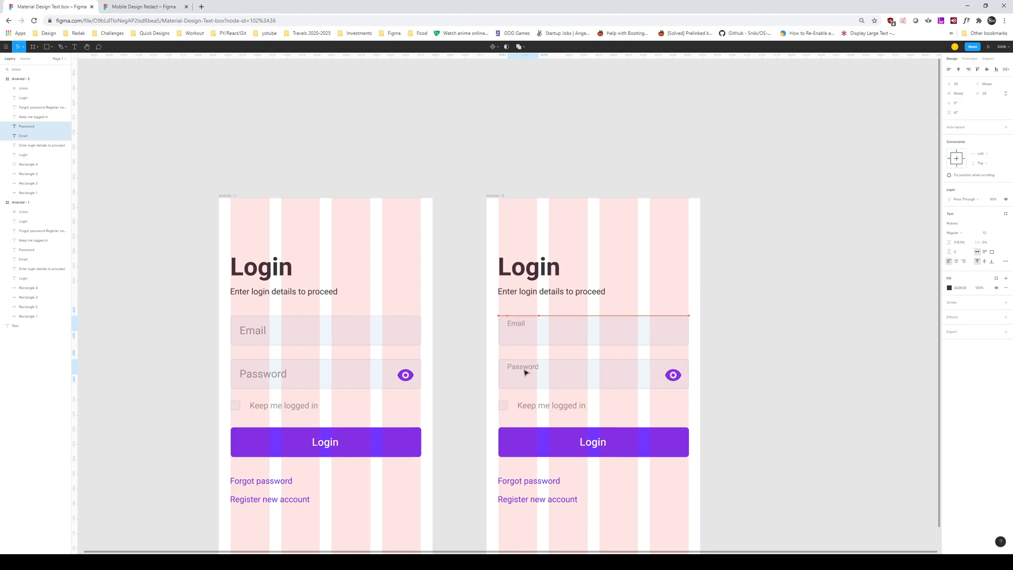
key("Down")
Step: Copy Android-1's full-size Password text into Android-2's password field
left_click(833, 371)
left_click_drag(823, 352, 817, 336)
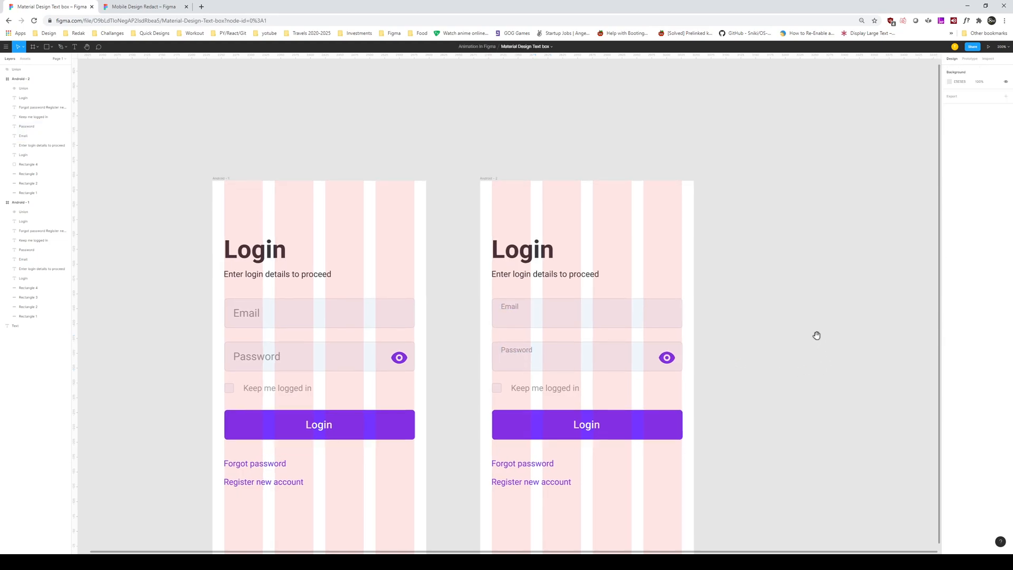
left_click(259, 364)
left_click_drag(247, 362, 544, 364)
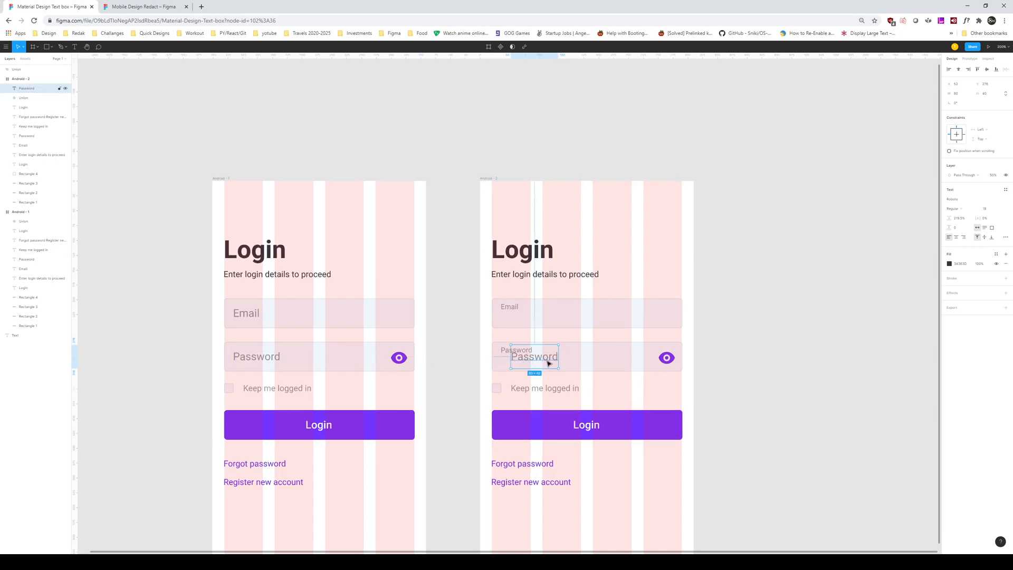
mouse_move(545, 360)
left_mouse_down()
mouse_move(553, 362)
mouse_move(544, 363)
left_mouse_up()
Step: Raise the small Password and Email labels slightly in Android-2
left_click(503, 352)
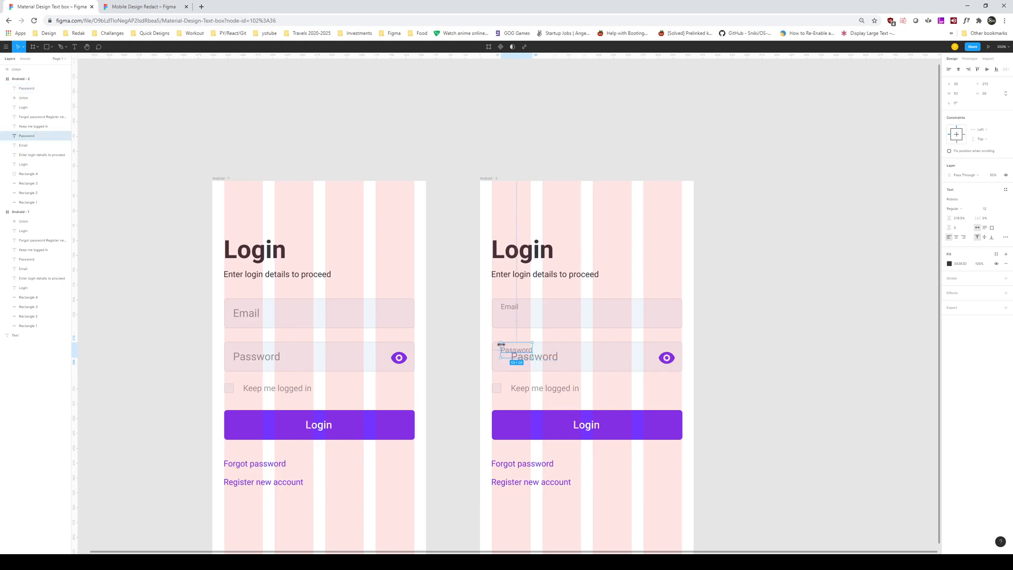
left_click(511, 307, "shift")
left_click_drag(511, 309, 512, 310)
key("Up")
key("Up")
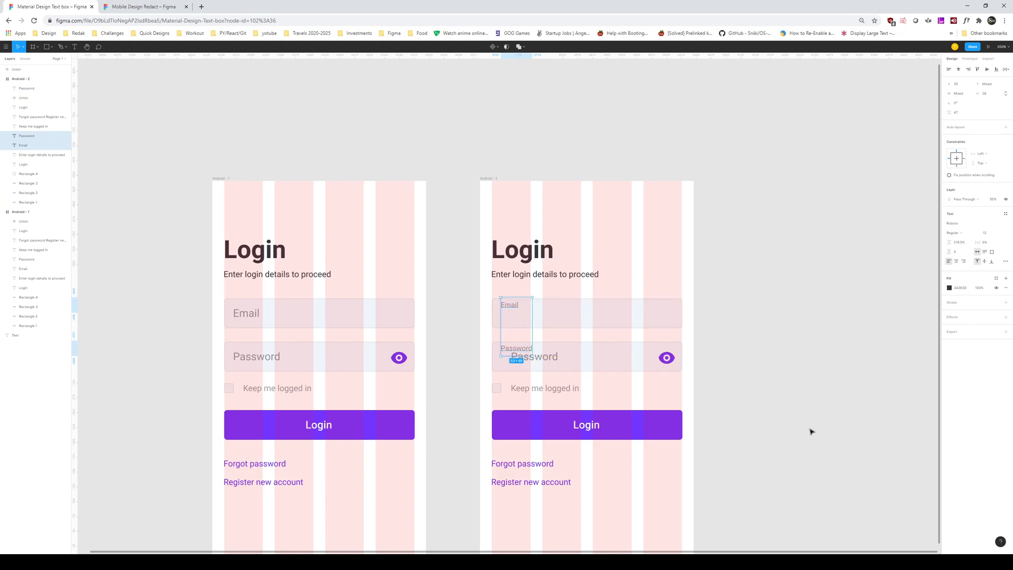
Step: Lower the large Password text just beneath its small label, undoing a stray change
left_click(537, 363)
left_click_drag(545, 362, 547, 365)
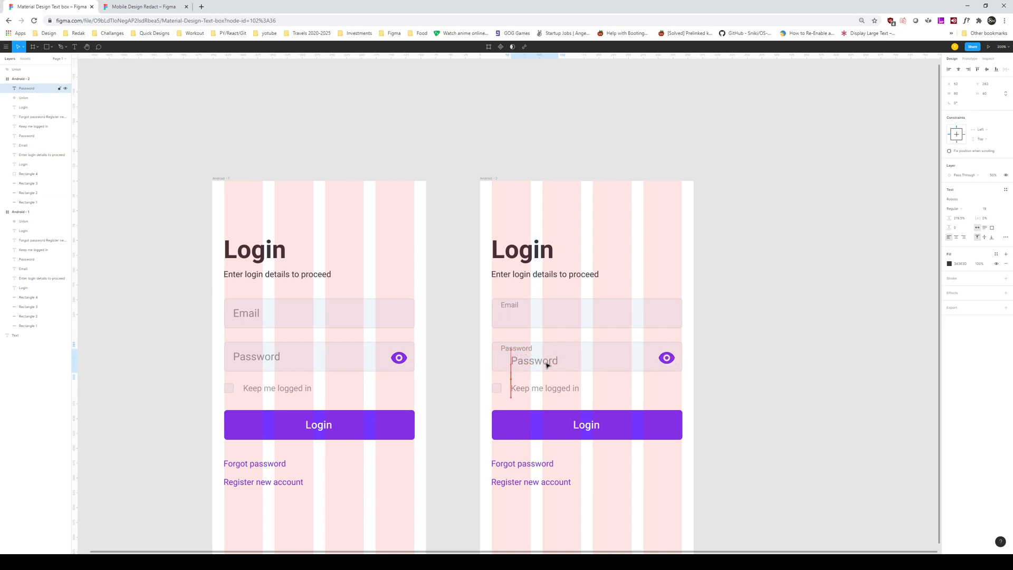
left_click(277, 359, "shift")
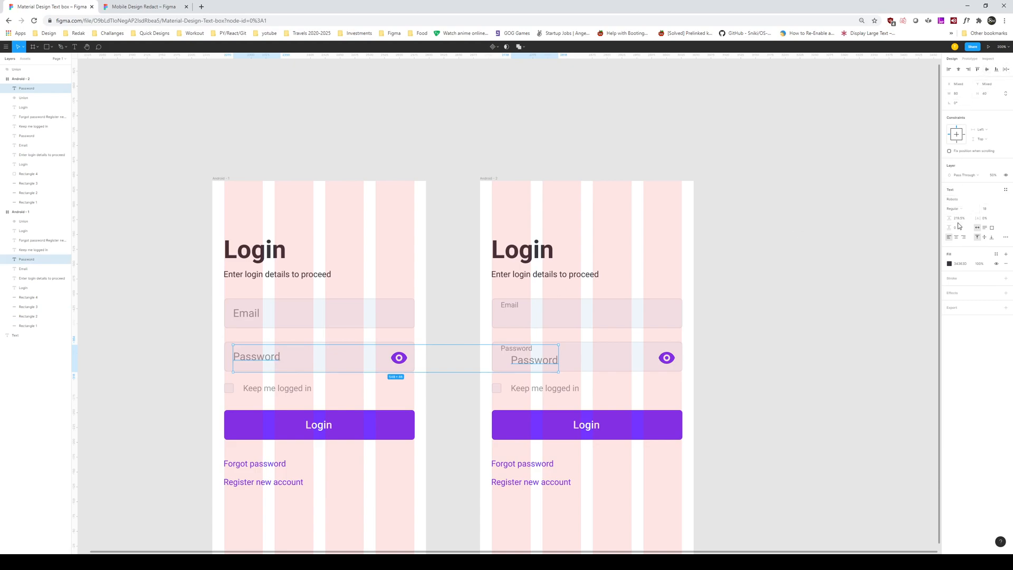
left_click(802, 188)
key("ctrl+z")
left_click(798, 256)
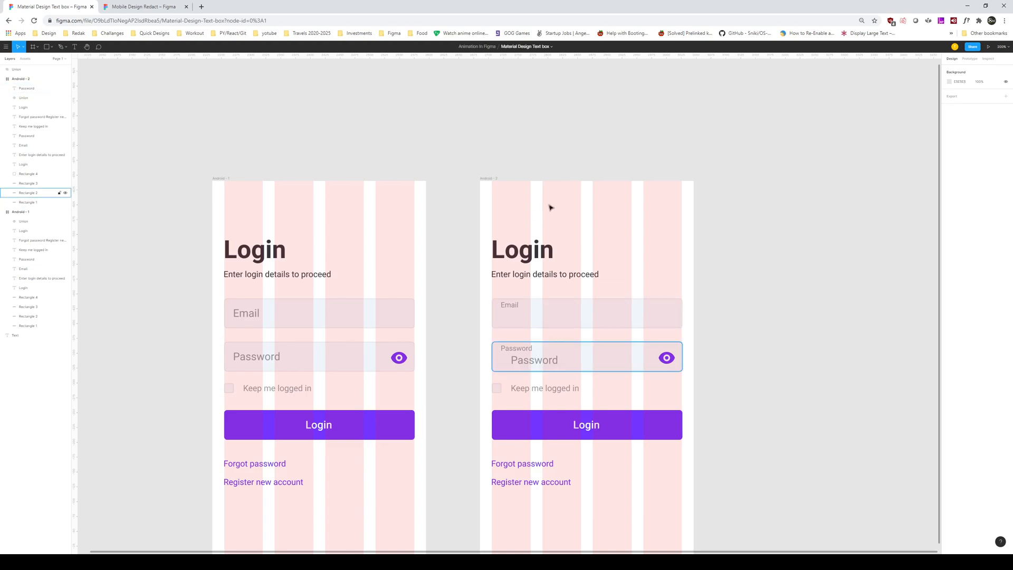
Step: Move Android-2 right and duplicate Android-1 into the gap as a new middle screen
left_click_drag(489, 178, 836, 179)
left_click_drag(223, 180, 421, 180)
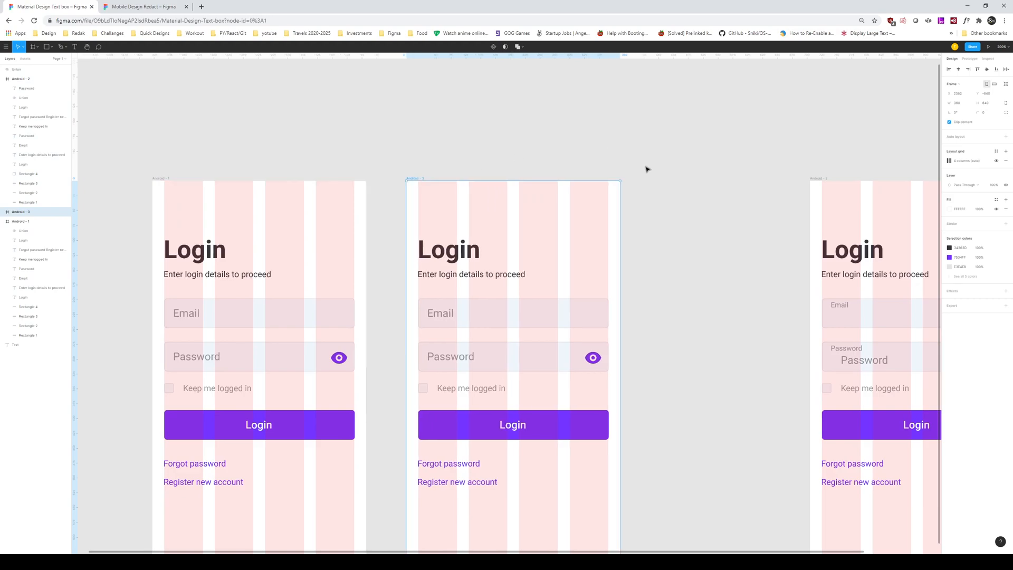
left_click(840, 305)
left_click(413, 179)
key("ctrl+v")
key("Delete")
Step: Replace the middle screen's large Email text with the small Email label
left_click(443, 315)
key("Delete")
type("Email")
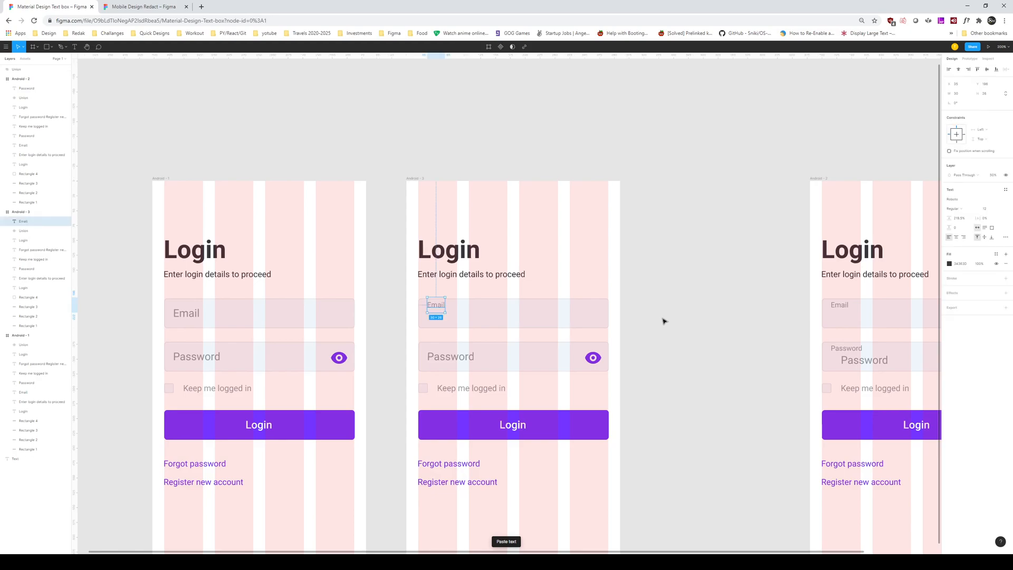
scroll(650, 319, "right", 2)
left_click_drag(328, 307, 446, 309)
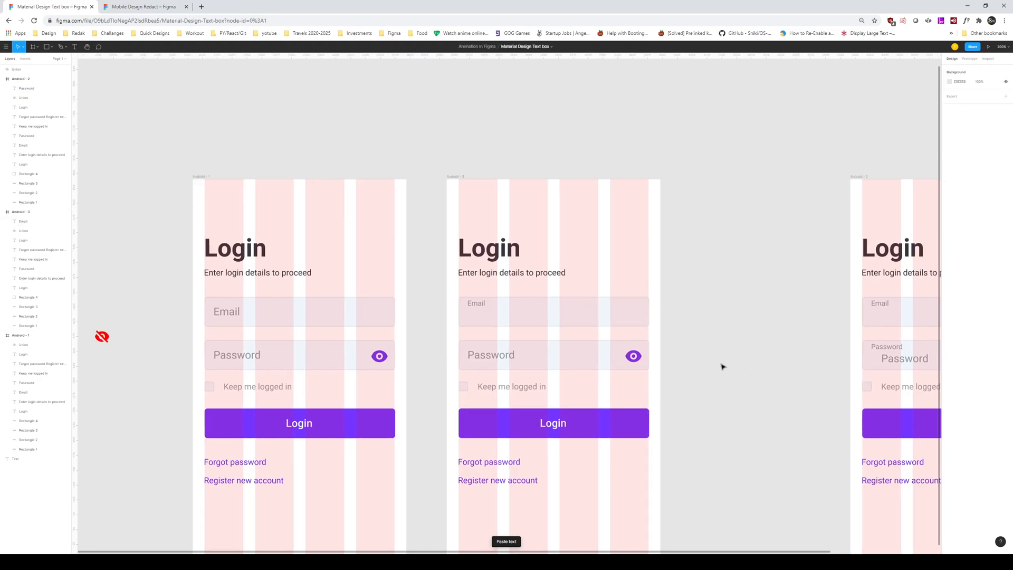
Step: Copy the Password text into the Email field, change it to a sample email address, and position it
left_click_drag(482, 354, 496, 318)
double_click(495, 316)
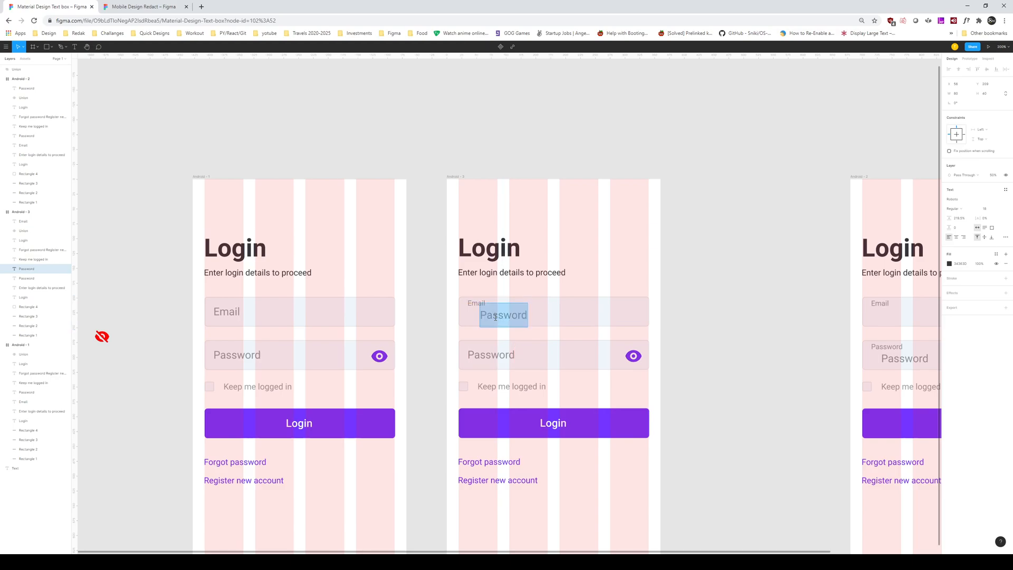
type("r")
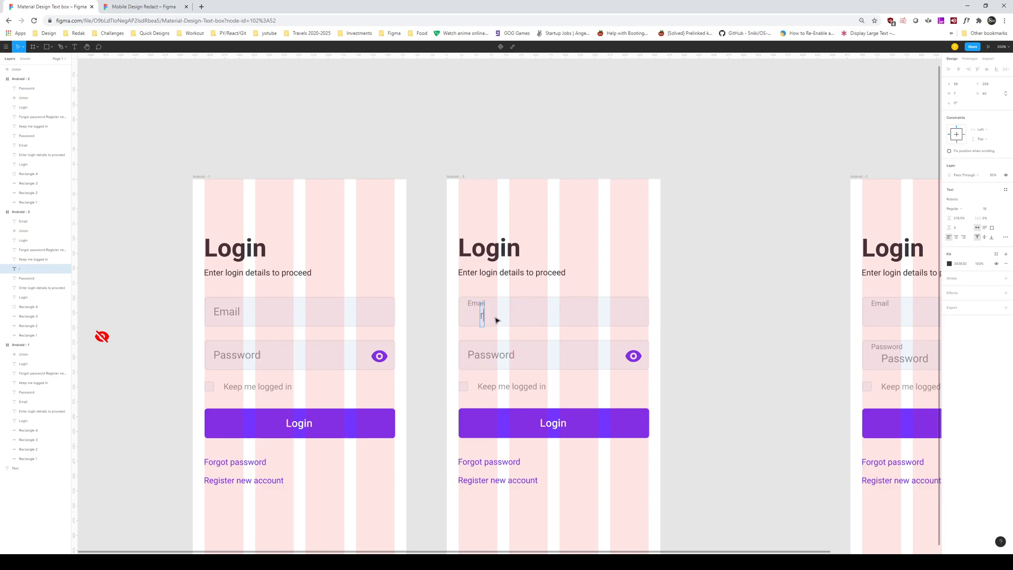
key("Escape")
left_click_drag(533, 323, 524, 322)
key("Right")
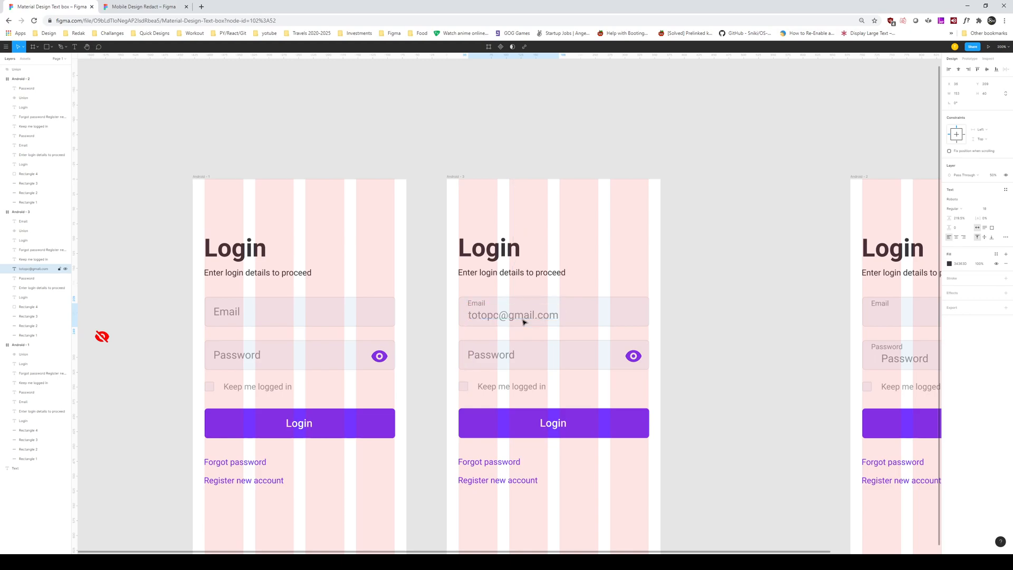
left_click(710, 321)
scroll(686, 322, "right", 2)
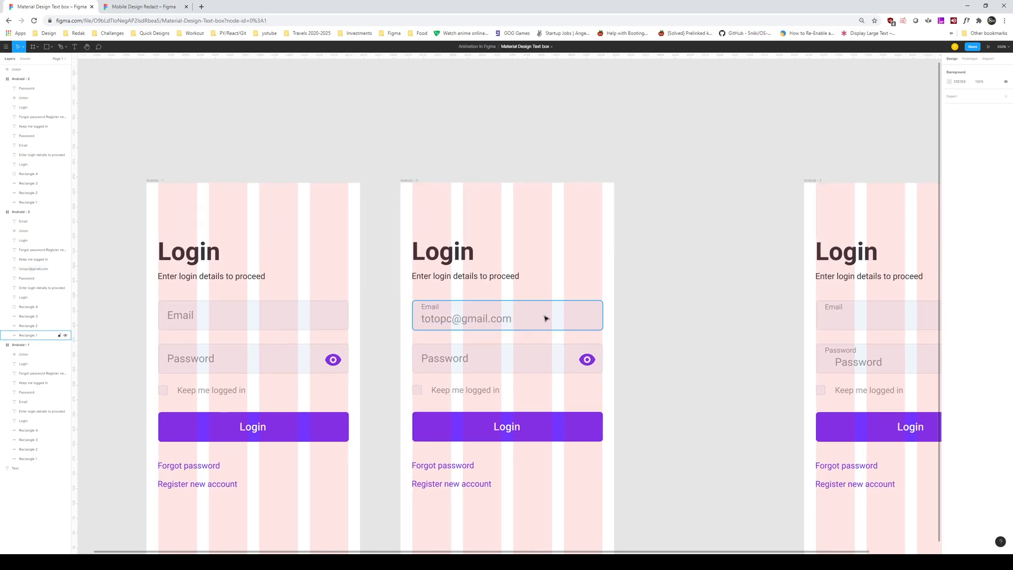
Step: Give the middle screen's Email field the Login button's purple border
left_click(426, 316)
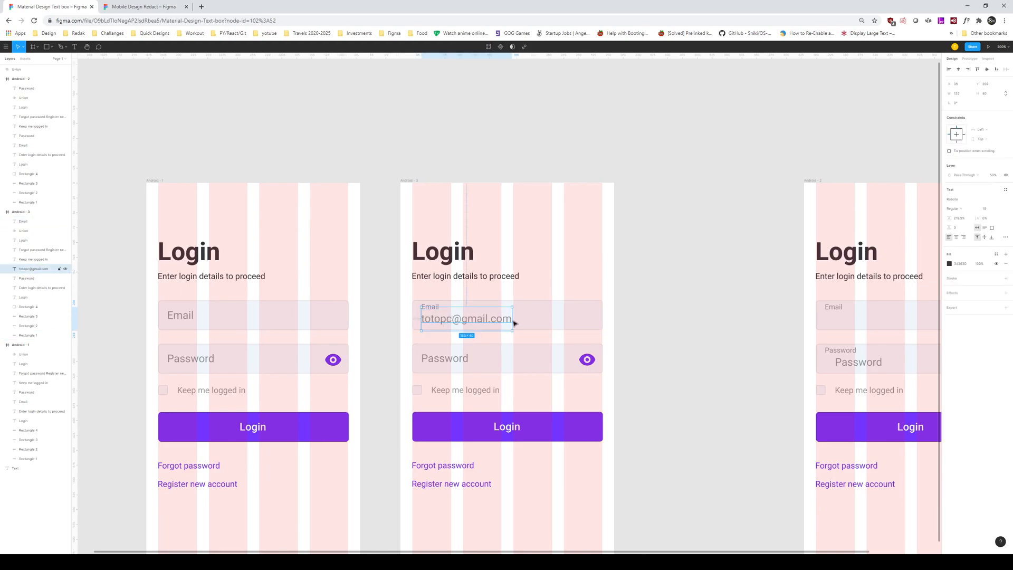
left_click(565, 319)
scroll(694, 285, "left", 3)
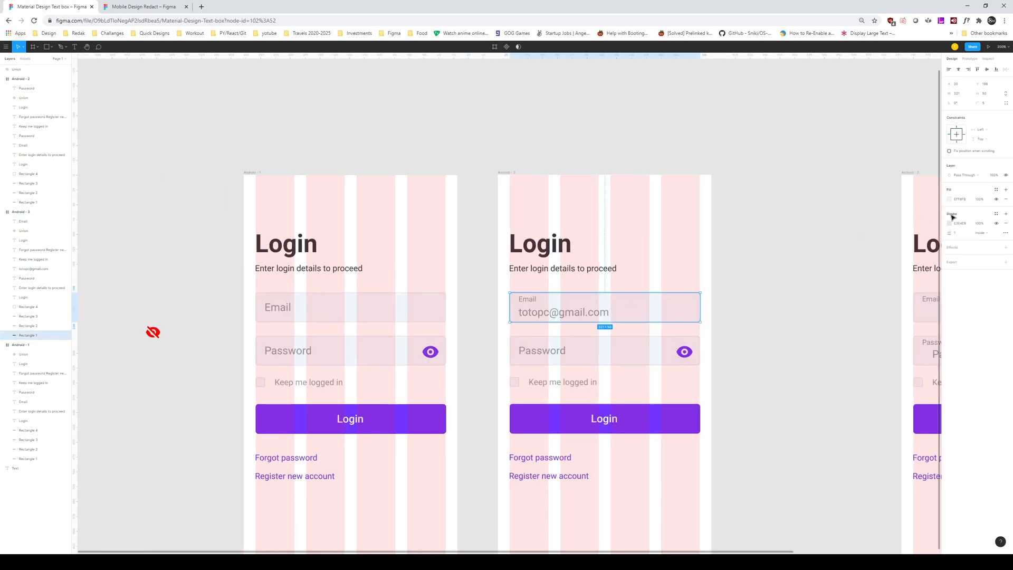
left_click(951, 224)
left_click(879, 315)
left_click(659, 424)
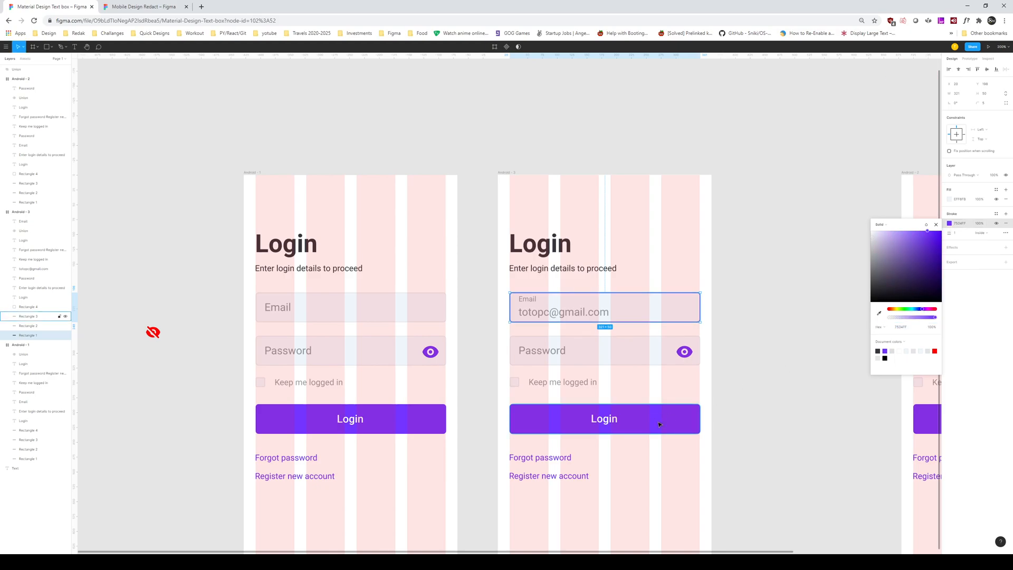
left_click(740, 401)
left_click(739, 401)
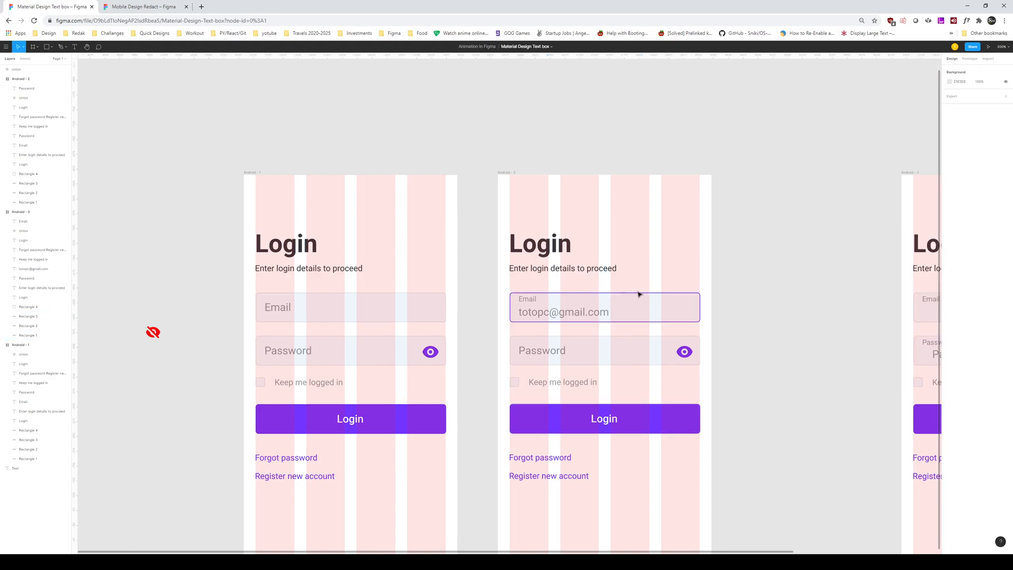
Step: Set the email address text and Email label to 100% opacity
left_click(557, 318)
left_click(528, 299, "shift")
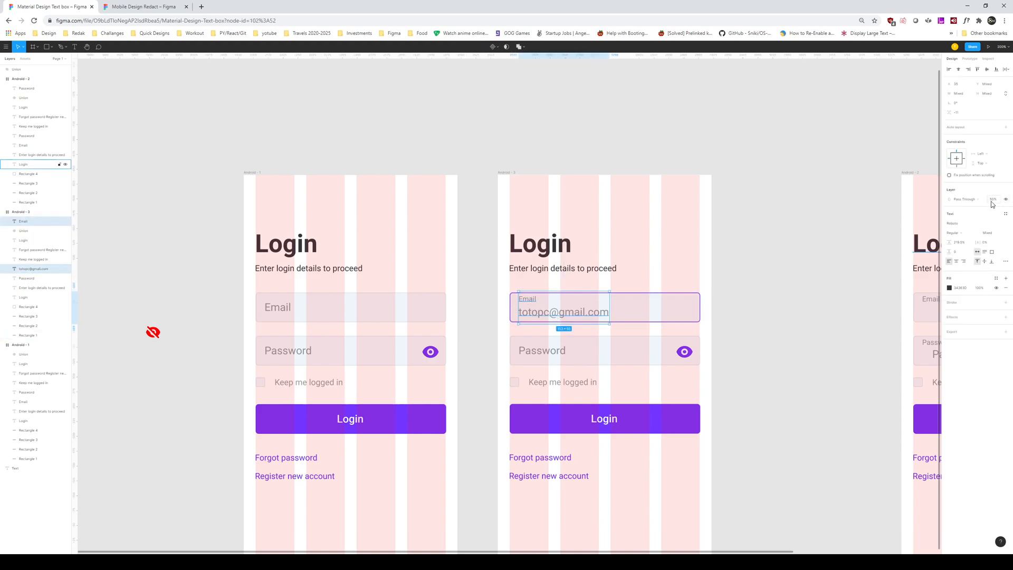
left_click(995, 202)
type("100")
key("Return")
left_click(833, 269)
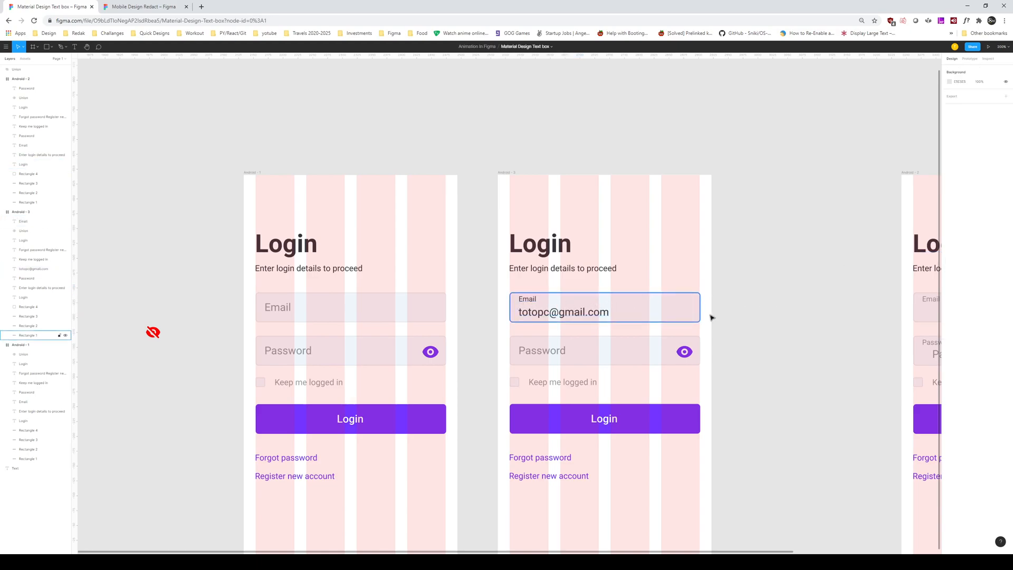
Step: Fill Android-3's Email box with white FFFFFF using the eyedropper
left_click(529, 299)
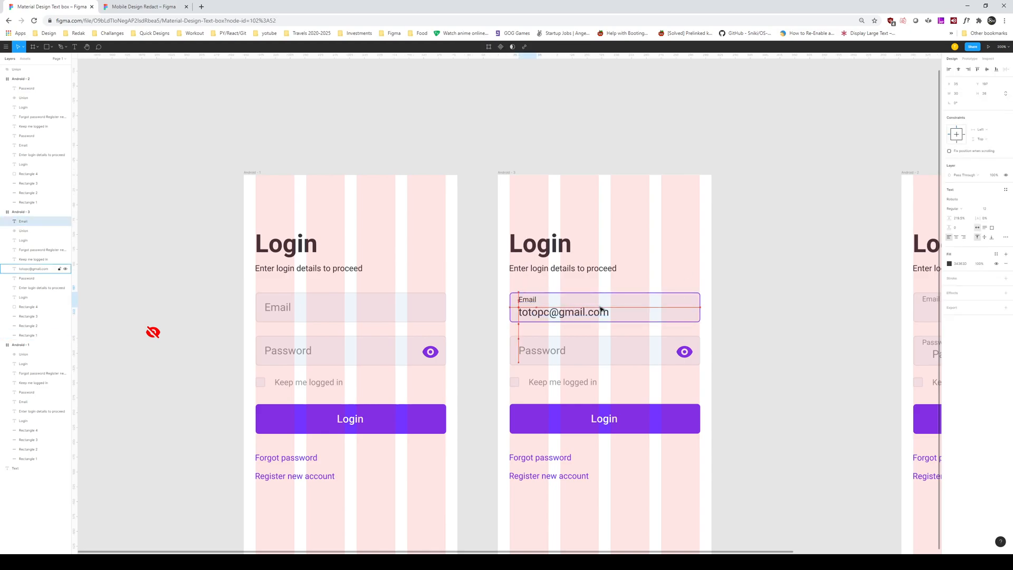
left_click(534, 306)
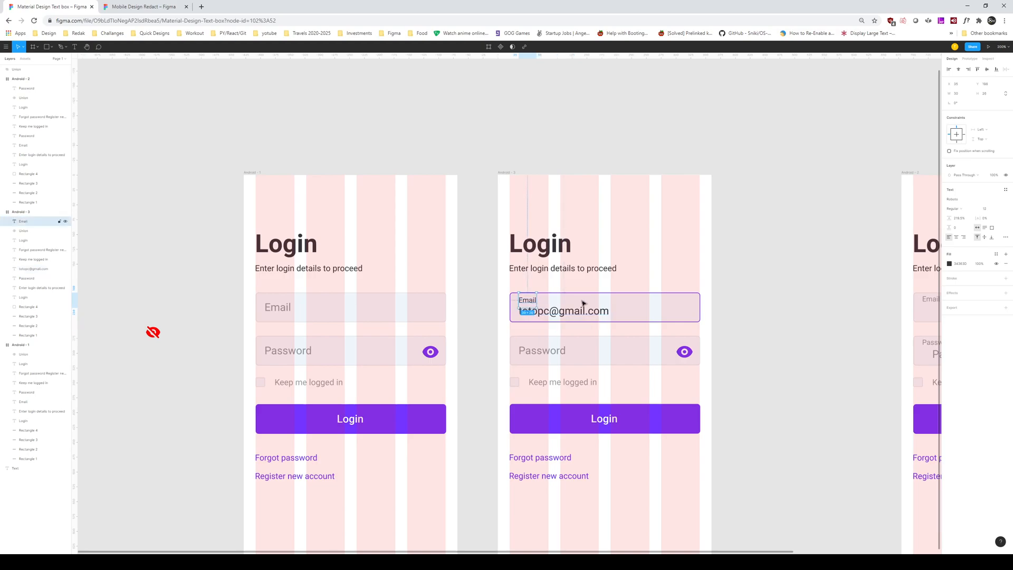
left_click(717, 294)
left_click_drag(718, 293, 725, 301)
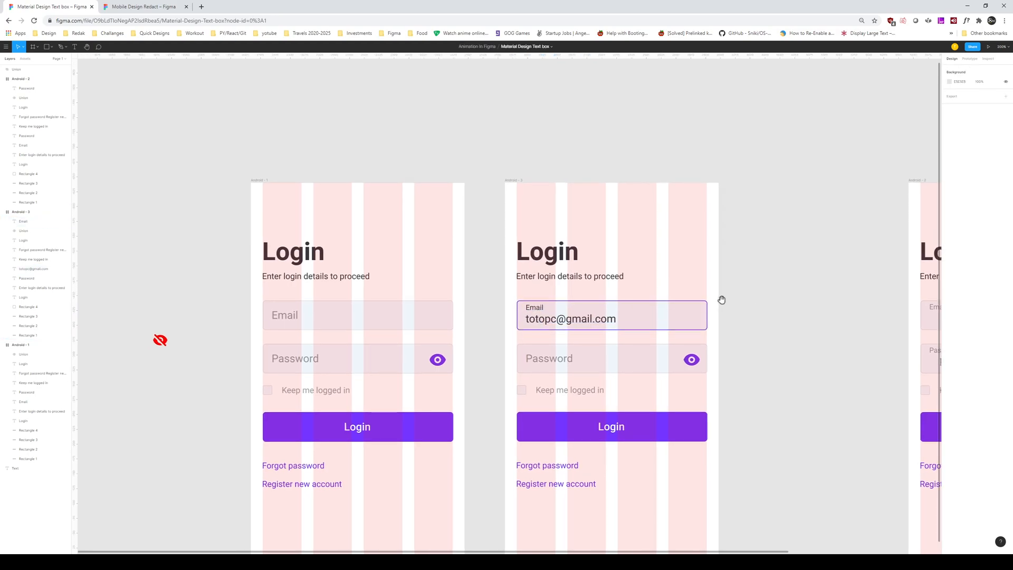
left_click(663, 320)
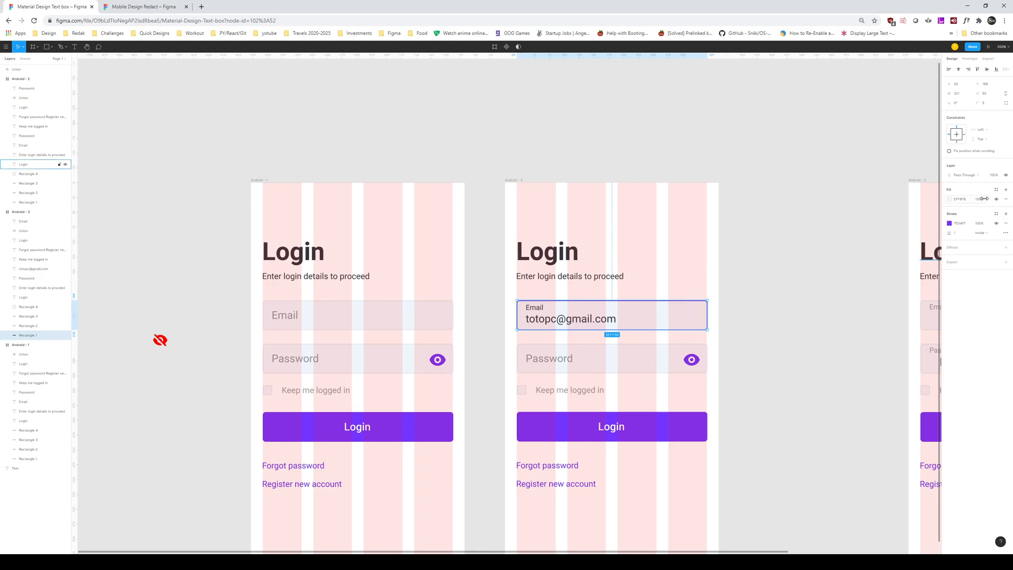
left_click(950, 199)
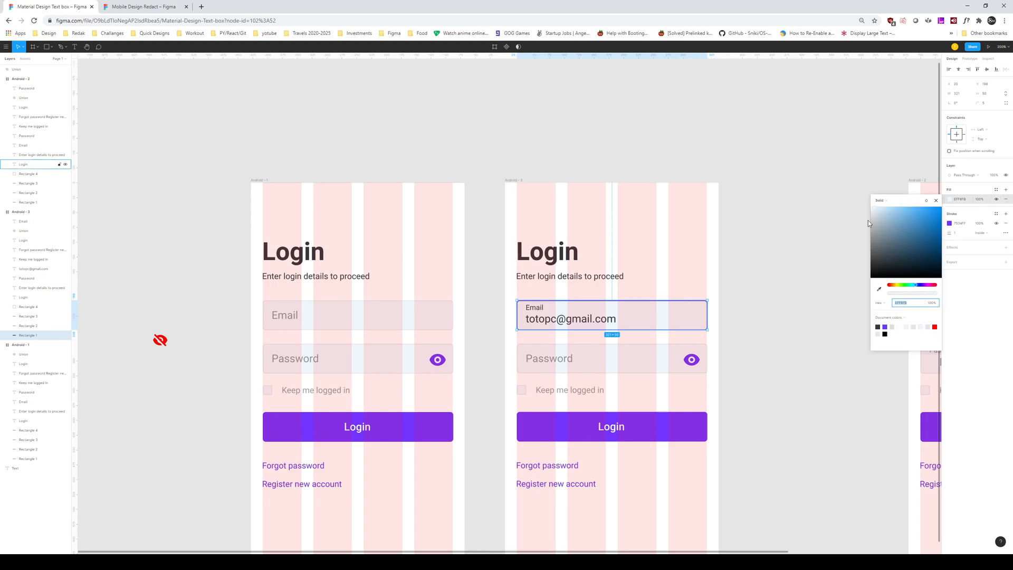
left_click(880, 289)
left_click(665, 279)
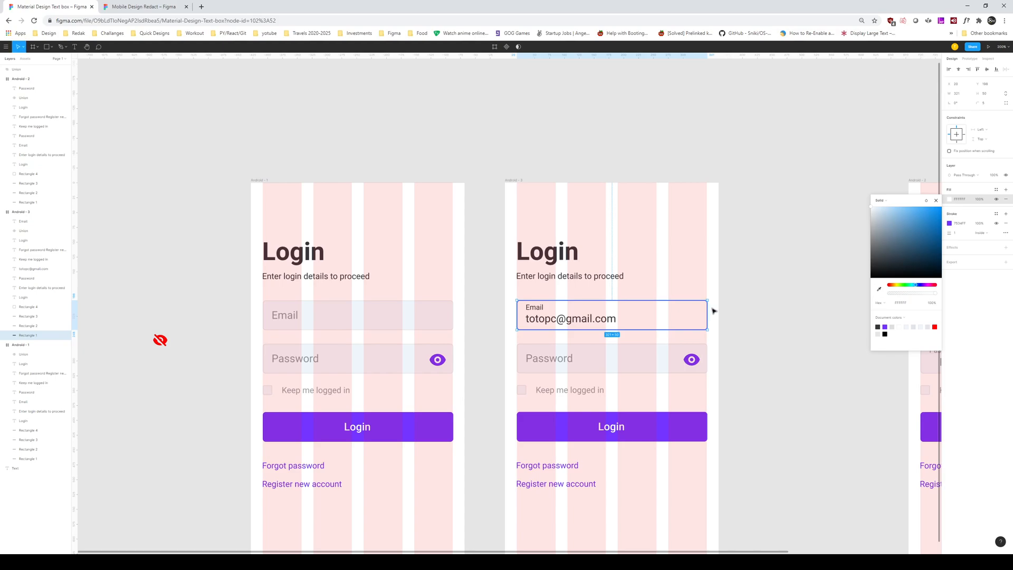
left_click(686, 244)
left_click(743, 308)
Step: Zoom out and move Android-2 further right to make room
left_click_drag(757, 321, 579, 290)
key("minus")
left_click(647, 229)
left_click_drag(647, 229, 749, 223)
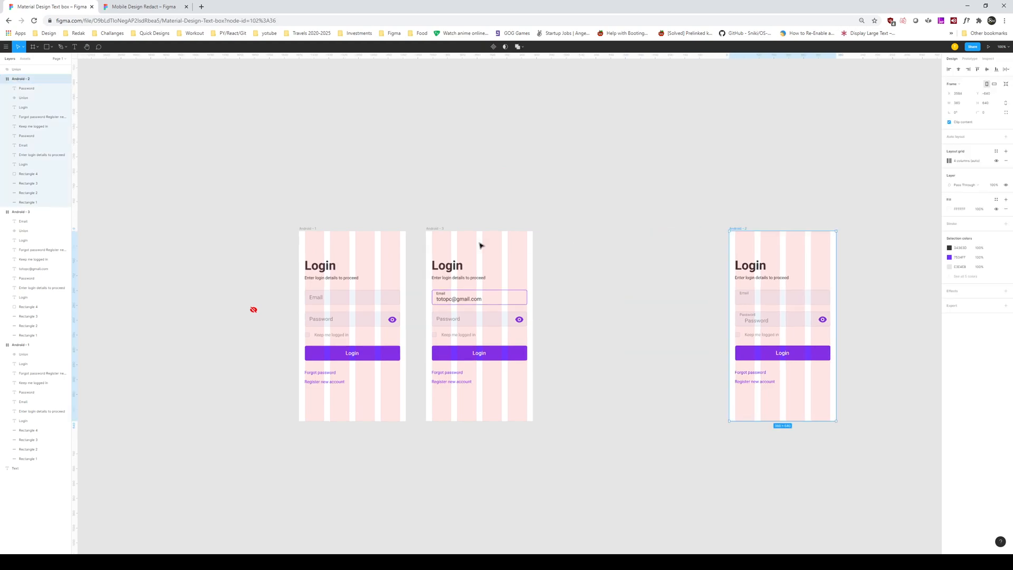
Step: Duplicate Android-3 into the free space as Android-4
left_click_drag(429, 229, 564, 229, "alt")
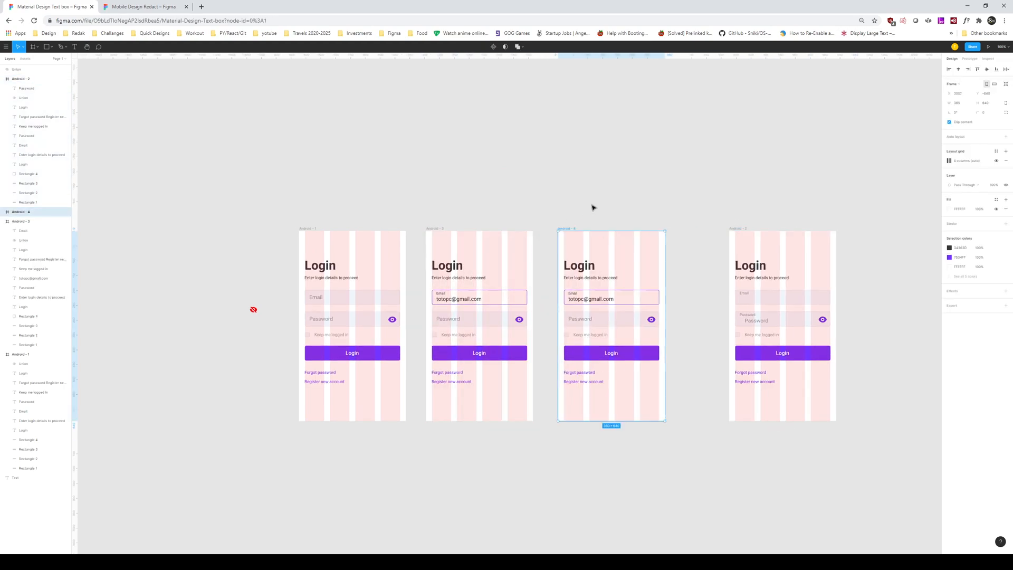
left_click(593, 208)
key("plus")
left_click_drag(619, 248, 498, 264)
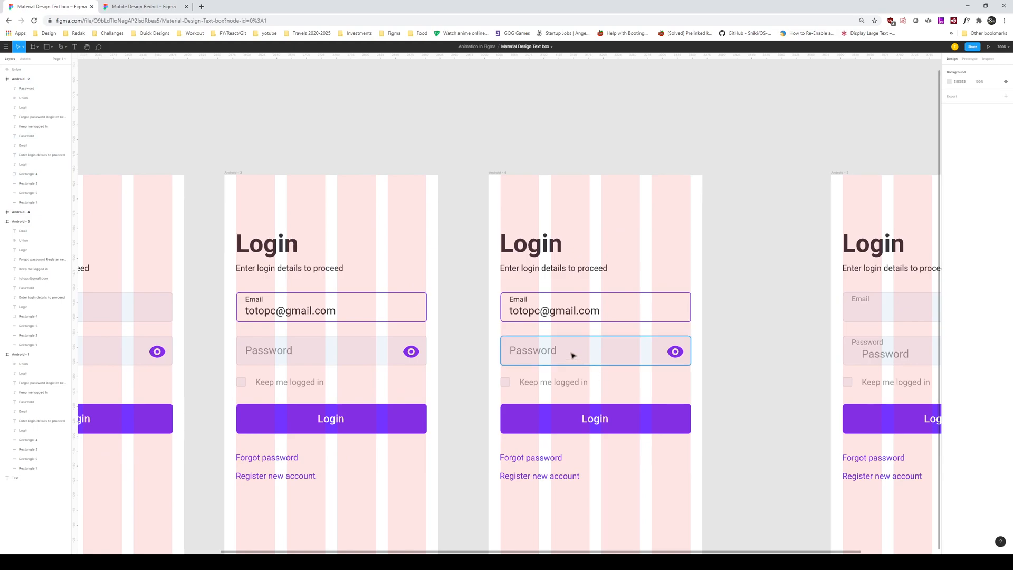
Step: Set Android-4's Email box stroke to E3E4E8
left_click(879, 349)
left_click(856, 344)
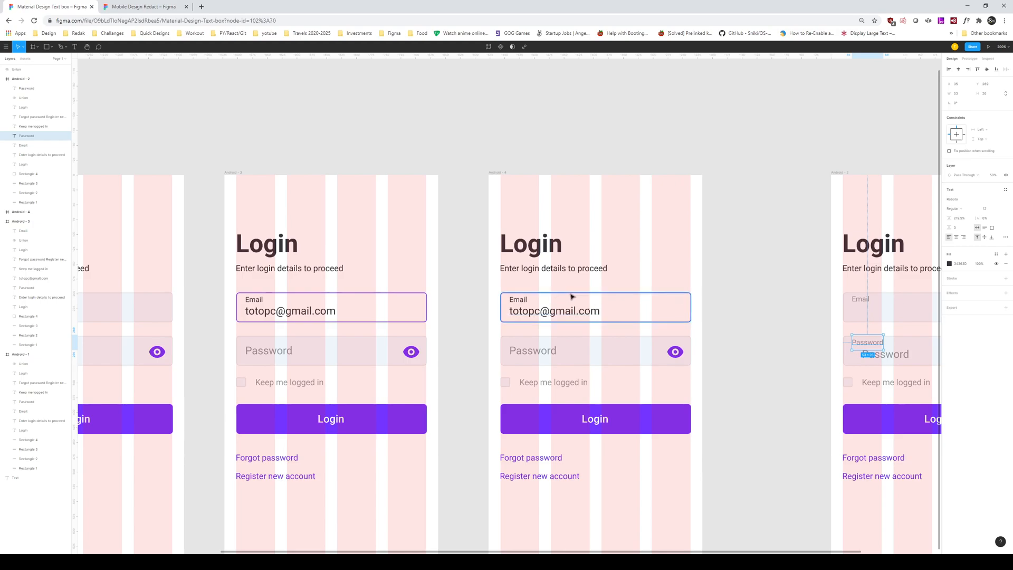
left_click(591, 307)
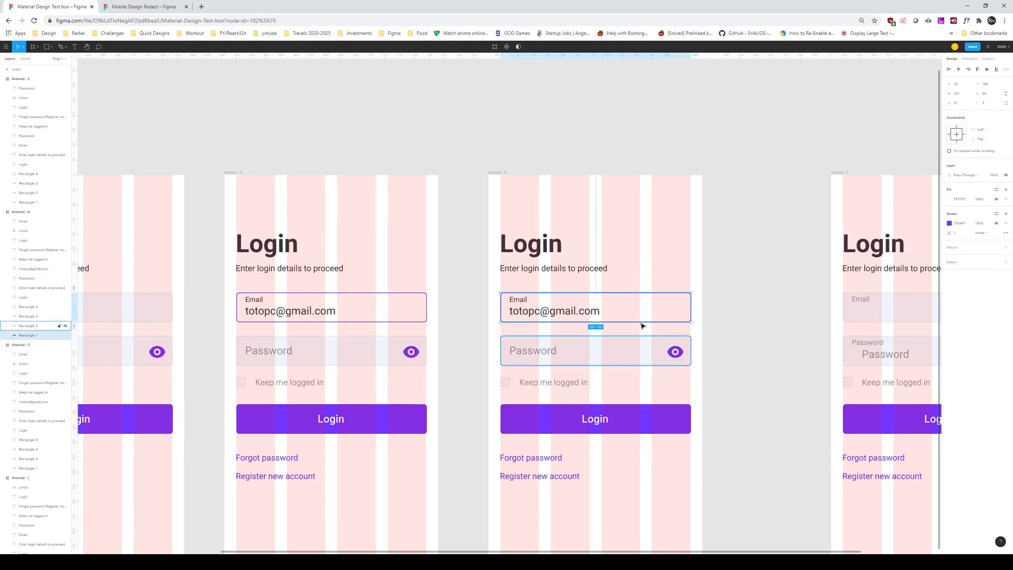
left_click(951, 226)
left_click(878, 313)
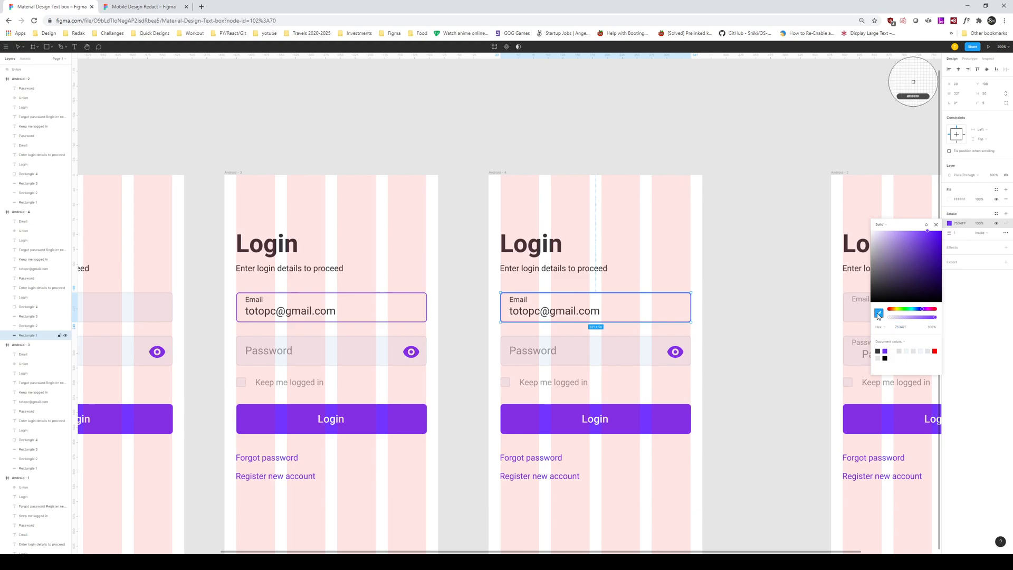
left_click(641, 350)
key("Escape")
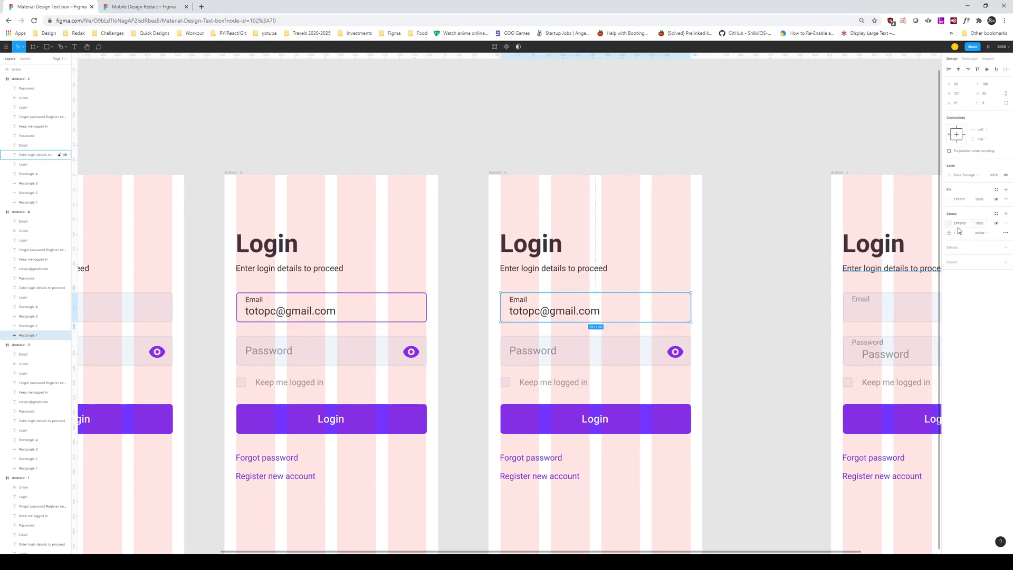
left_click(657, 350)
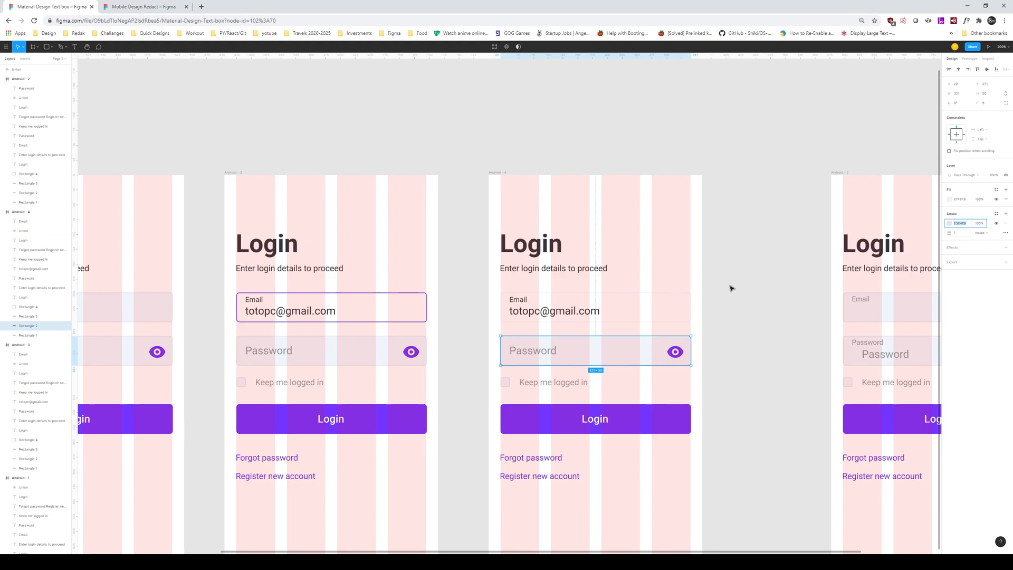
left_click(670, 308)
left_click(969, 223)
key("Return")
left_click(725, 299)
Step: Fill Android-4's Email box with light grey EFF8F8, undoing an accidental text move
left_click_drag(718, 299, 724, 301)
left_click(660, 307)
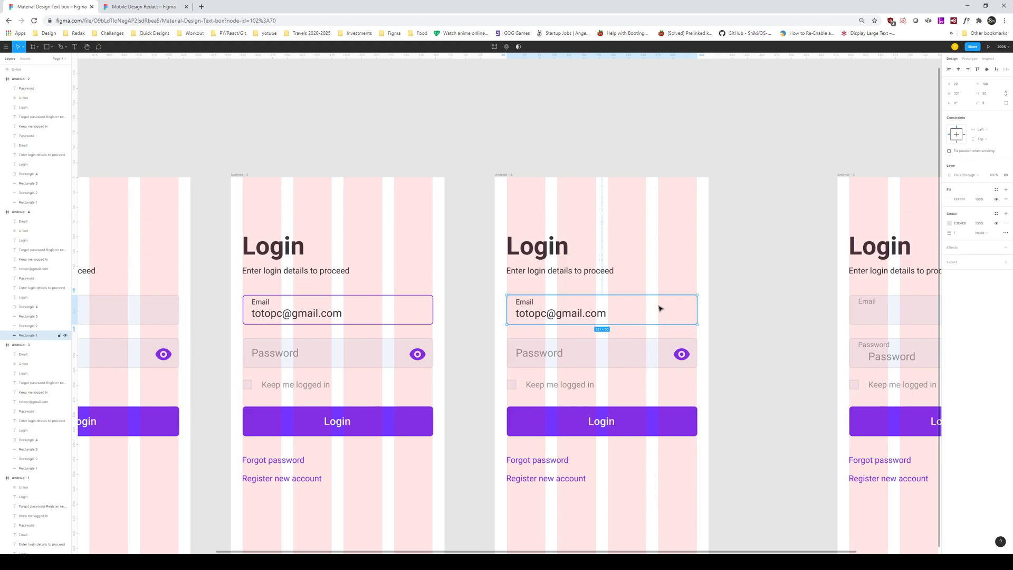
left_click(952, 202)
left_click(879, 288)
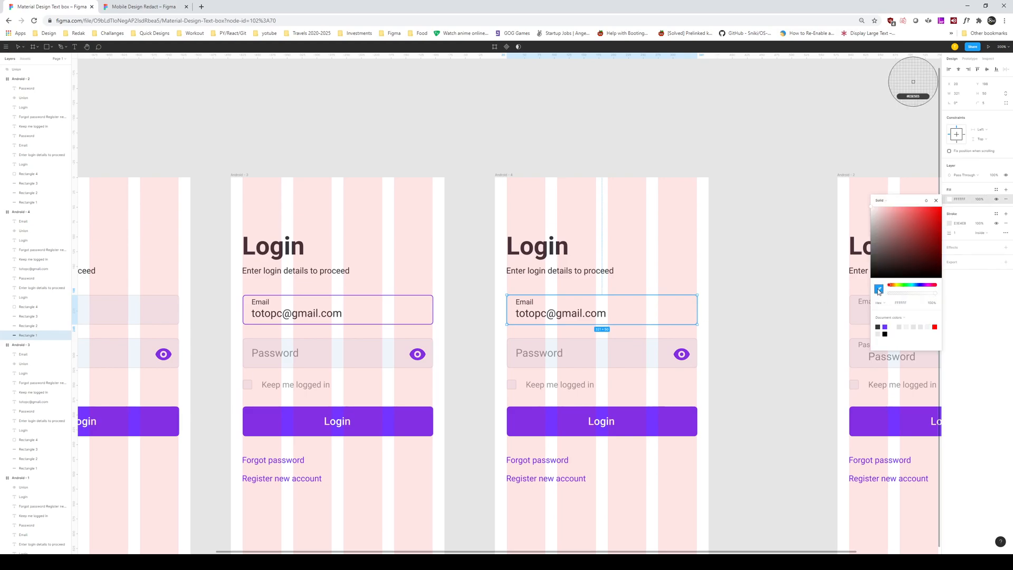
left_click(653, 357)
left_click(765, 327)
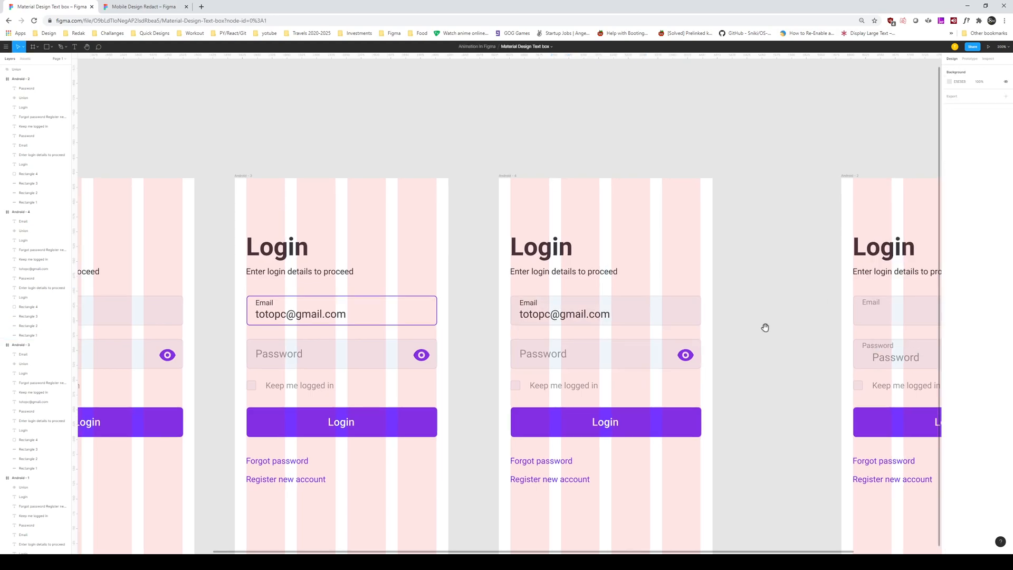
scroll(755, 326, "left", 1)
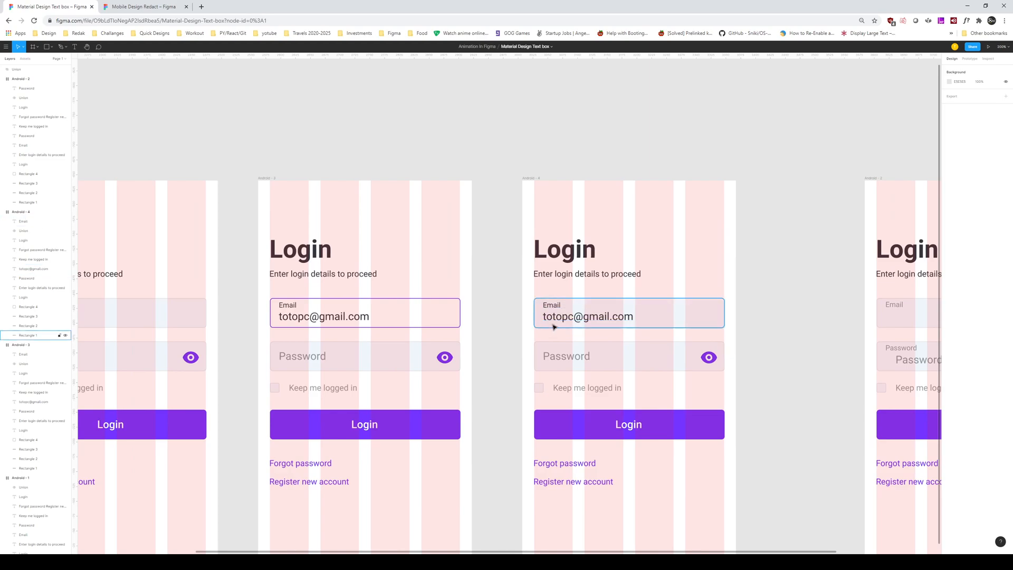
scroll(536, 324, "right", 1)
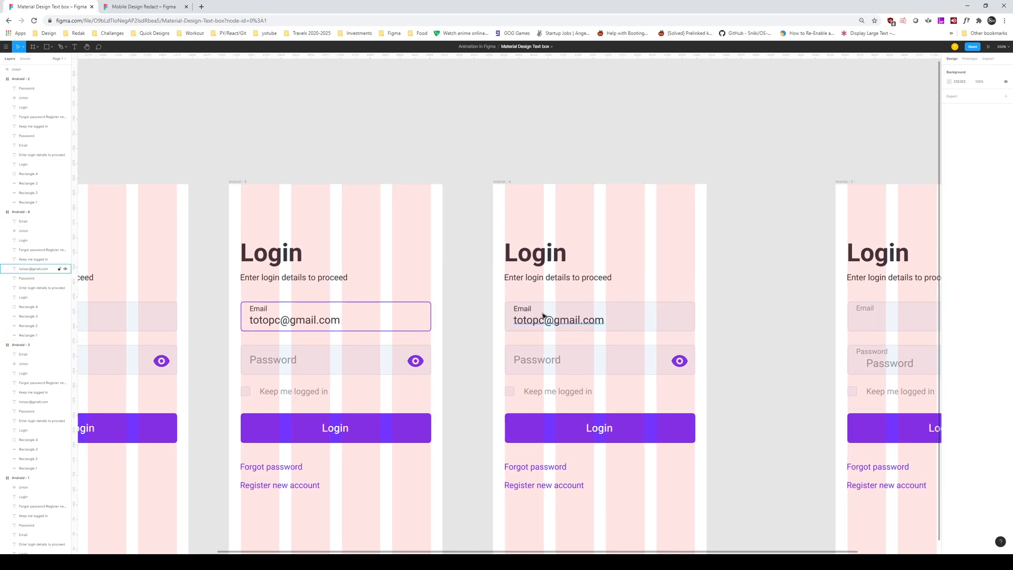
left_click_drag(544, 323, 581, 322)
key("ctrl+z")
Step: Give Android-4's Password box a white FFFFFF fill and a purple outline
left_click(626, 356)
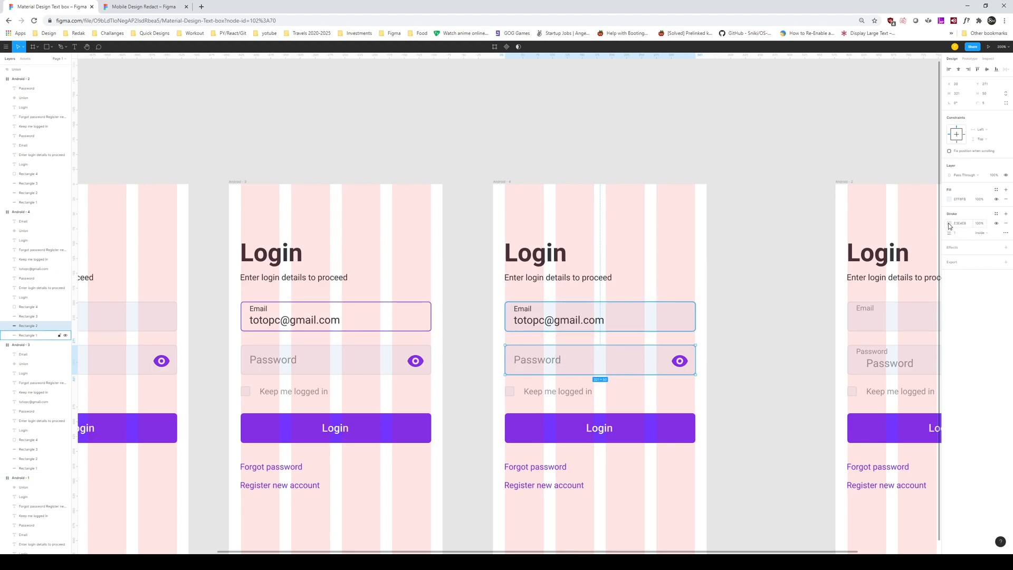
left_click(956, 199)
left_click(949, 200)
left_click_drag(883, 214, 868, 205)
left_click(1004, 352)
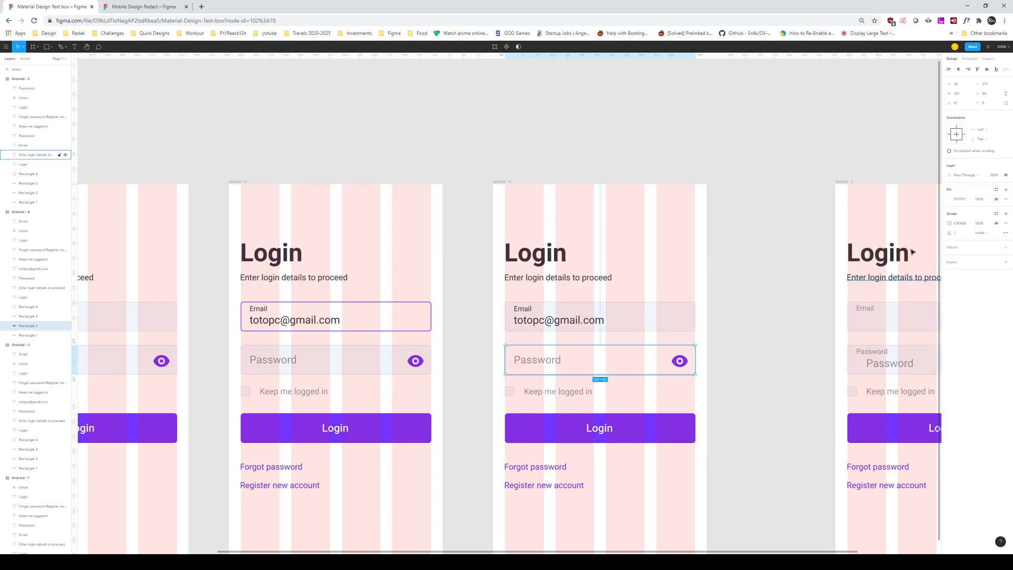
left_click(949, 224)
left_click(886, 350)
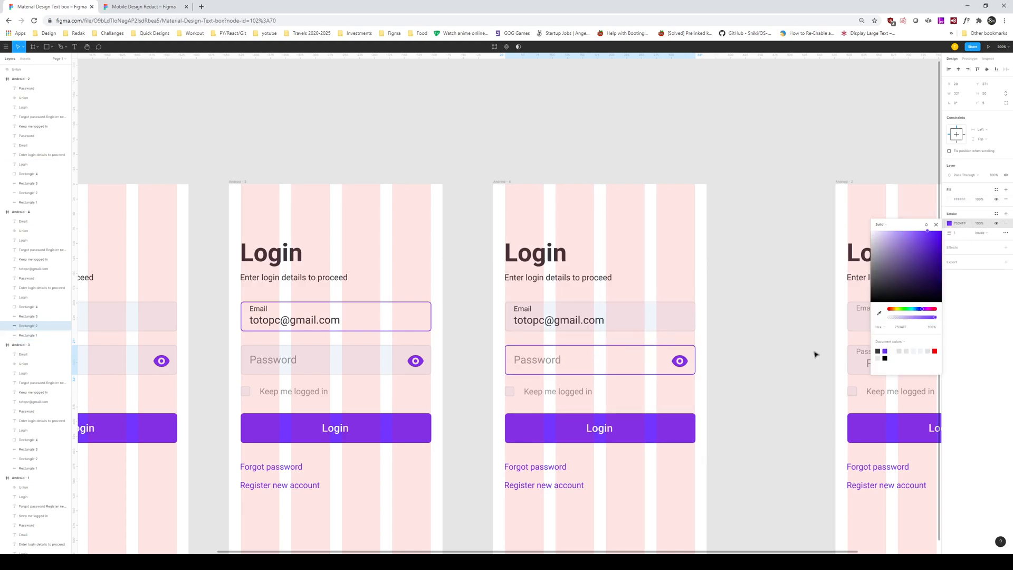
left_click(816, 353)
Step: Replace Android-4's Password placeholder with a copy of the small Password label
left_click(547, 365)
left_click(866, 352)
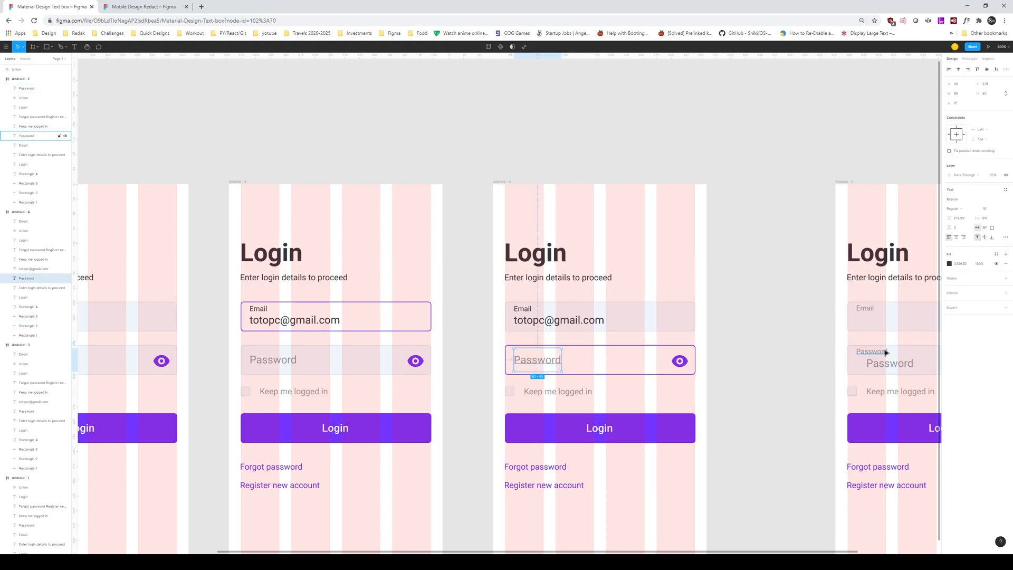
left_click(505, 183)
key("ctrl+v")
key("Delete")
left_click(548, 363)
key("Delete")
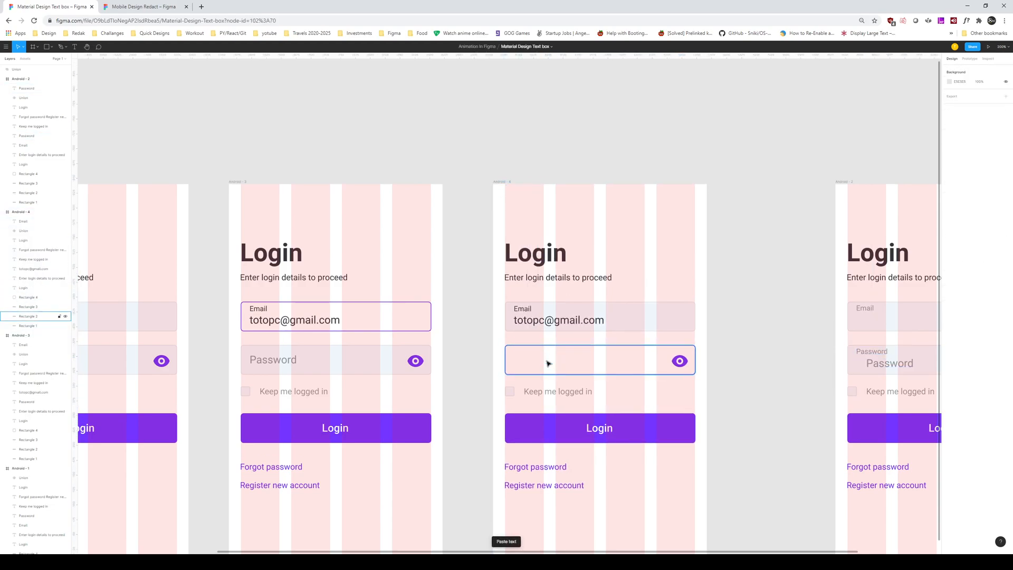
key("ctrl+v")
Step: Duplicate the email text down into the Password box and check the field
left_click(553, 323)
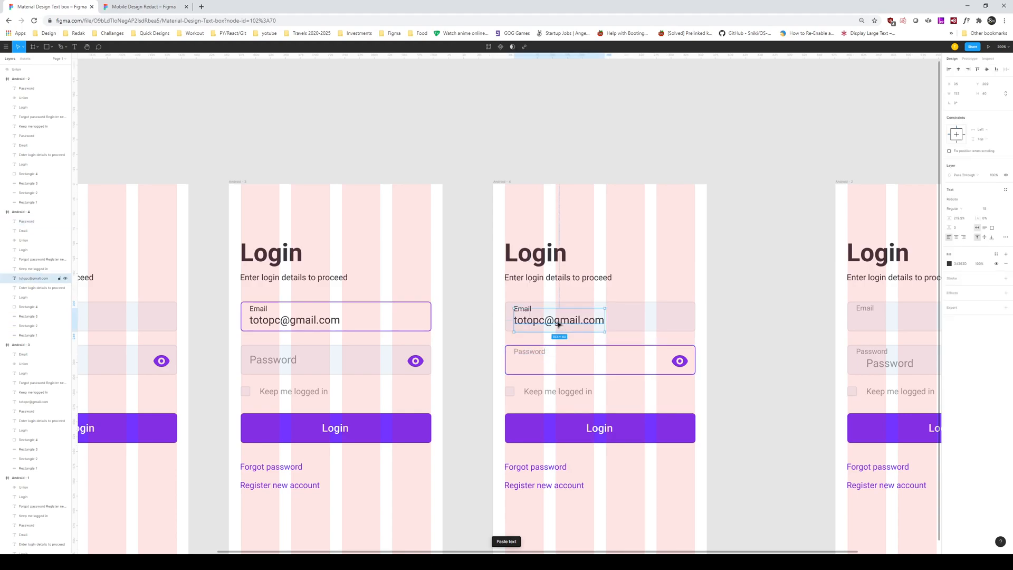
left_click_drag(559, 323, 559, 365)
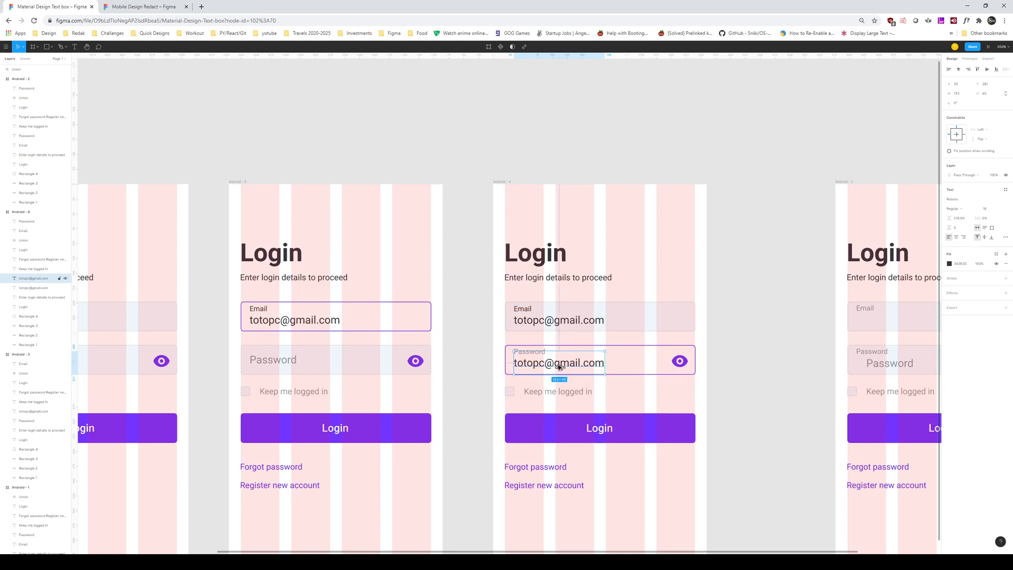
double_click(559, 365)
scroll(581, 362, "down", 1)
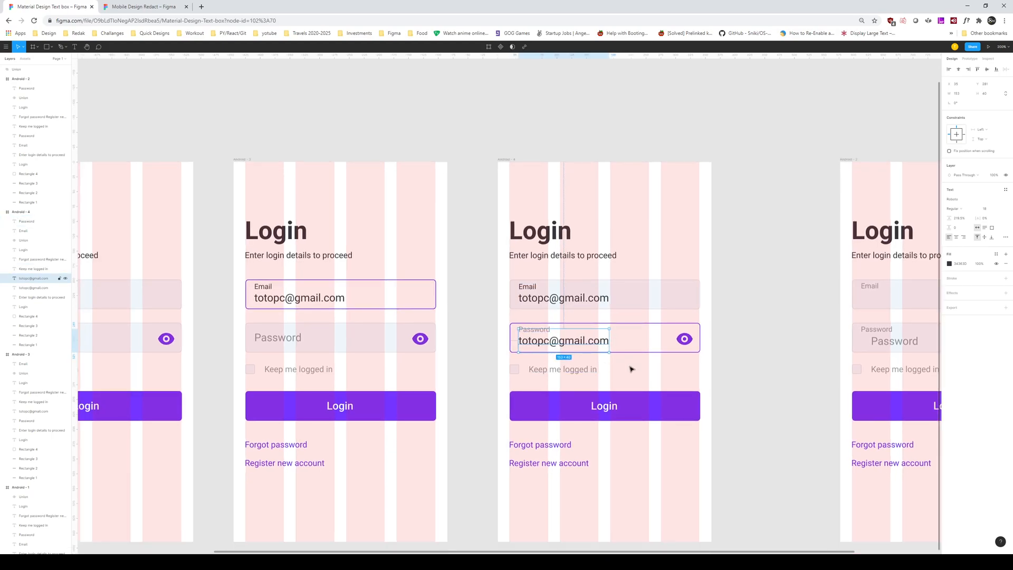
key("plus")
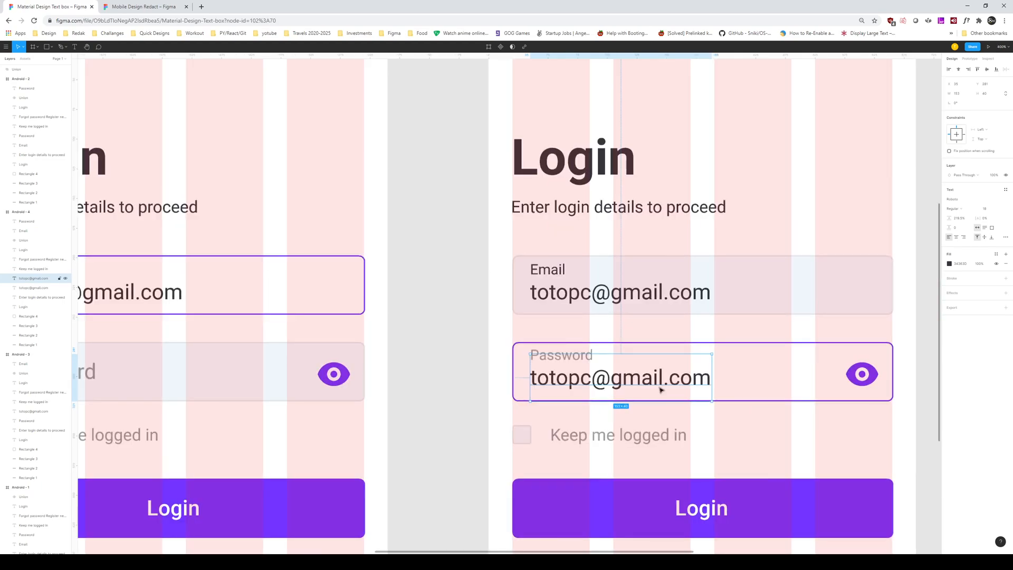
key("minus")
key("shift+0")
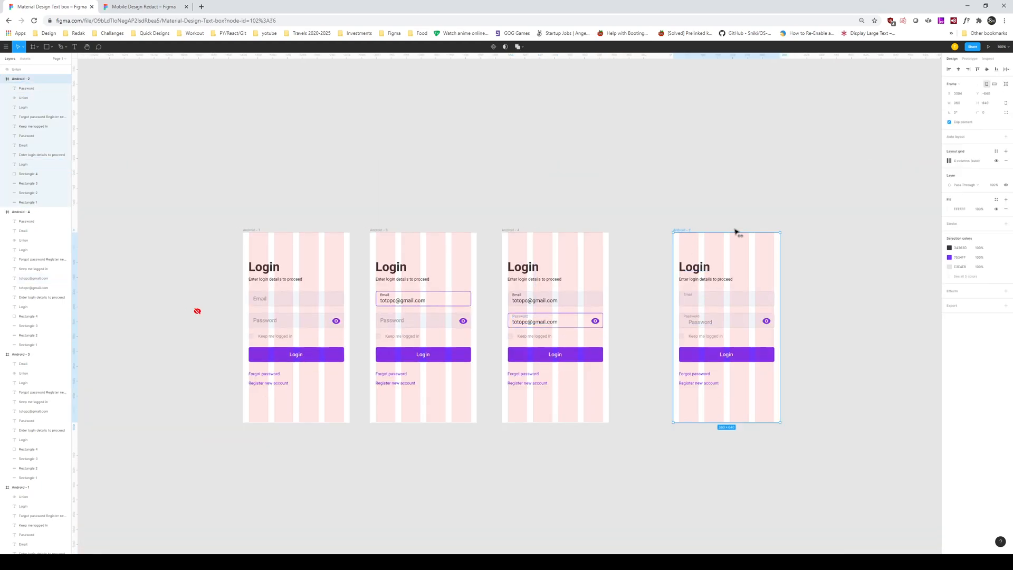
Step: Spread the screens out by shifting Android-2 and Android-4 right
left_click_drag(724, 230, 773, 229)
key("plus")
mouse_move(515, 160)
left_mouse_down()
mouse_move(768, 163)
mouse_move(500, 161)
left_mouse_up()
Step: Draw a small ellipse dot in the password field, duplicate it into a row, and delete the email text
key("Escape")
key("plus")
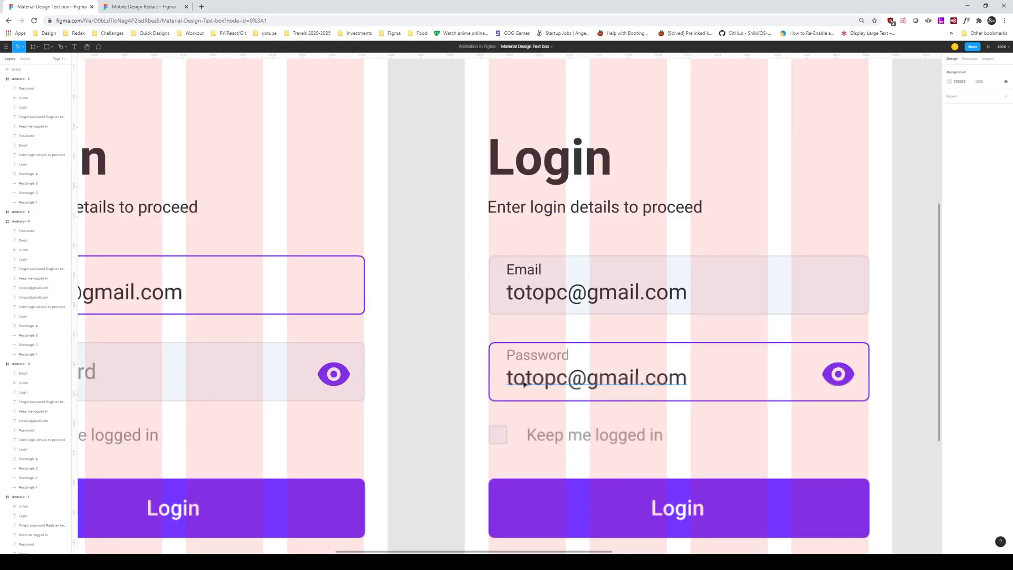
key("o")
left_click_drag(520, 380, 529, 382)
left_click(516, 426)
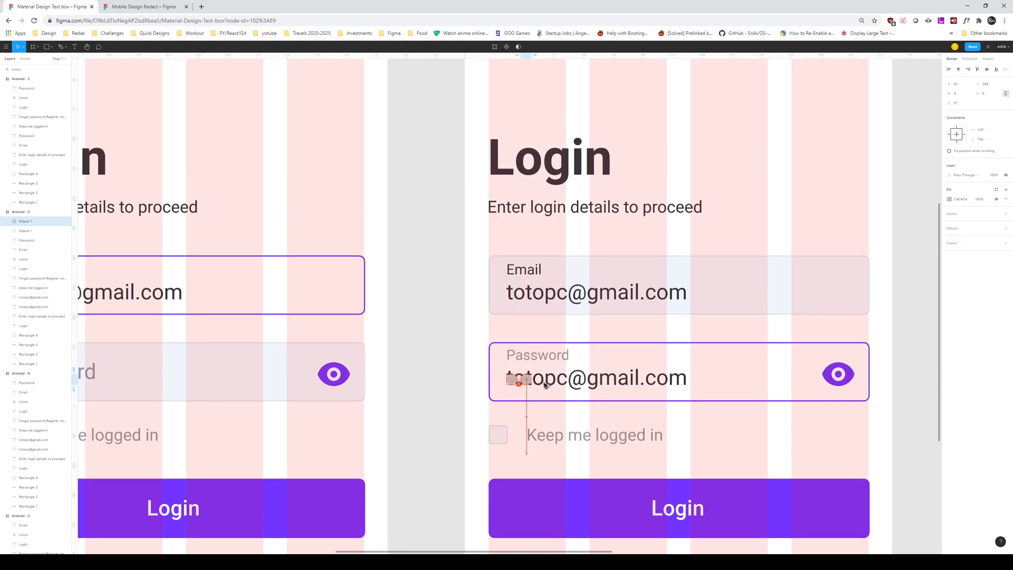
key("ctrl+d")
key("ctrl+d")
key("ctrl+d")
key("ctrl+d")
key("ctrl+d")
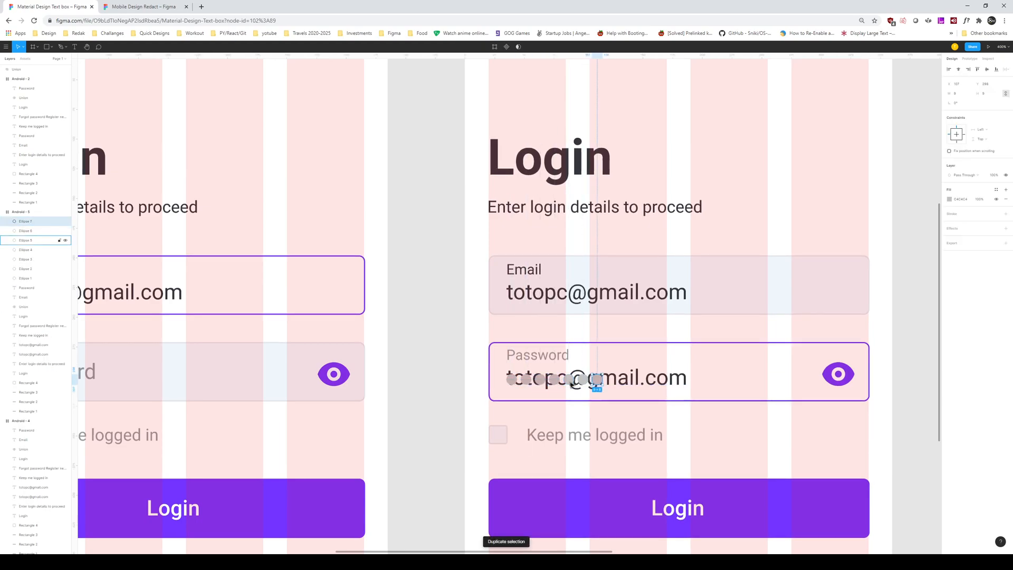
key("ctrl+d")
key("ctrl+d")
key("ctrl+d")
left_click(682, 378)
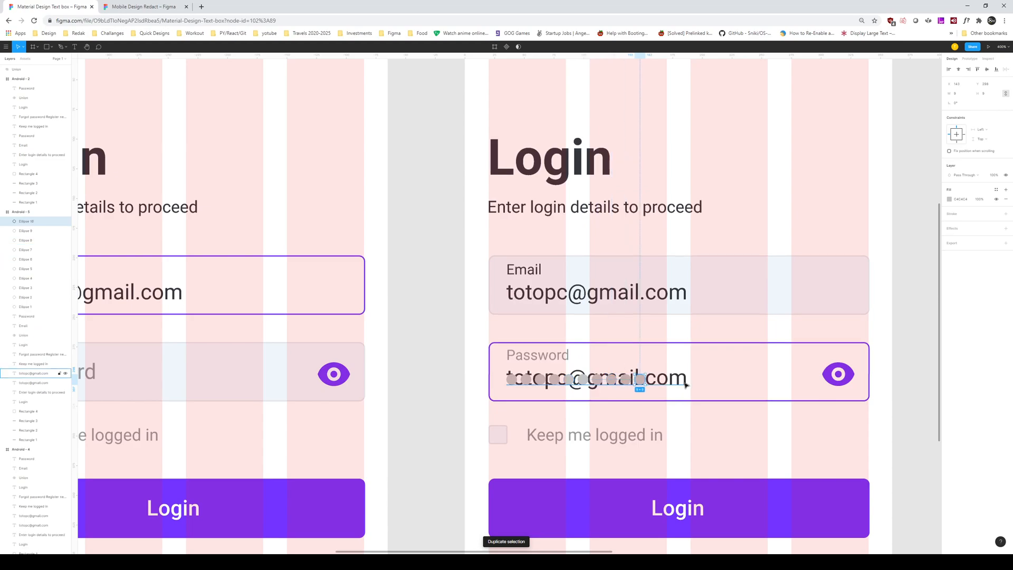
key("Delete")
Step: Select all ten dots and widen their spacing evenly
left_click_drag(446, 382, 701, 384)
key("minus")
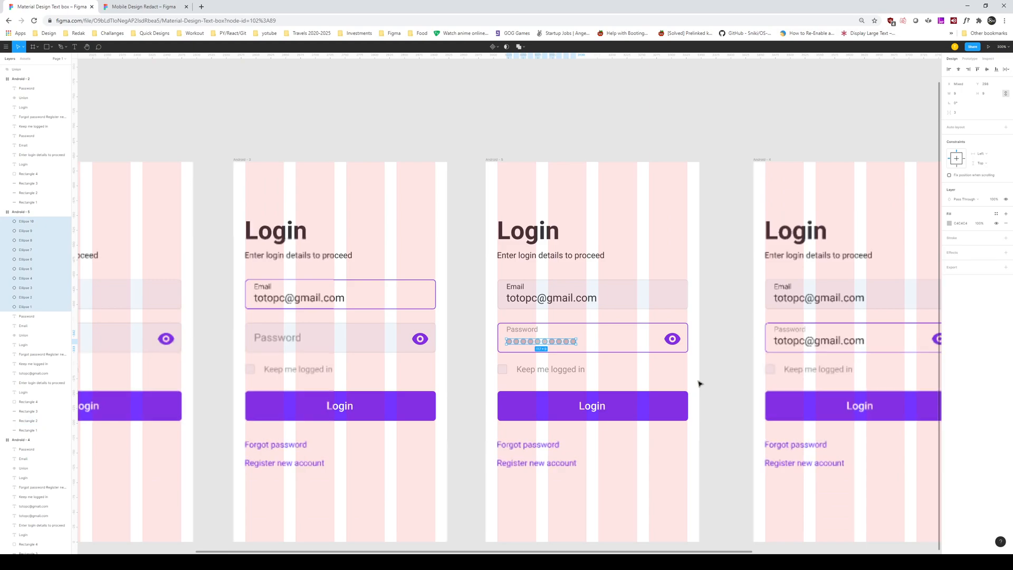
key("minus")
key("plus")
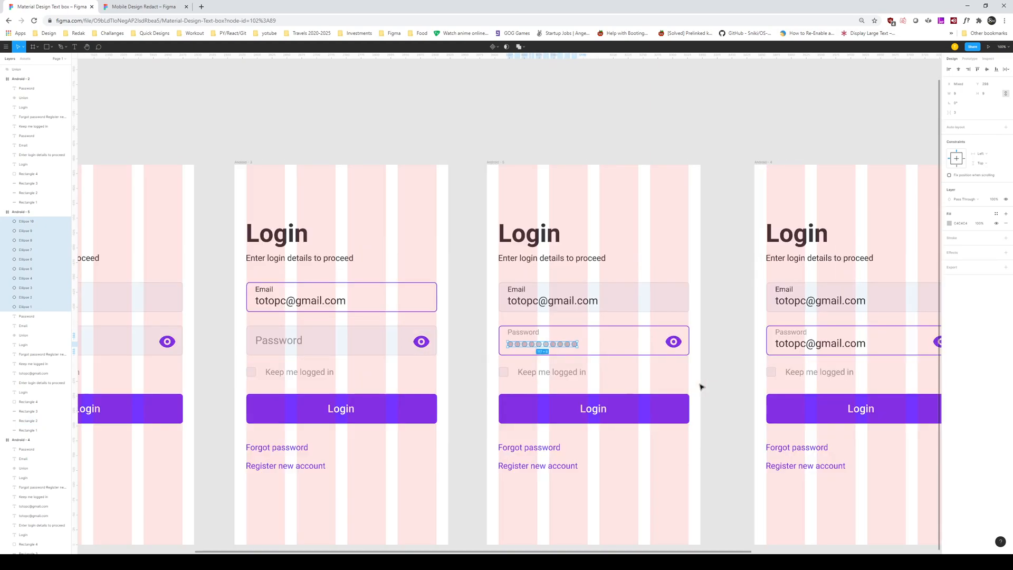
mouse_move(952, 113)
left_mouse_down()
mouse_move(972, 112)
mouse_move(952, 113)
left_mouse_up()
Step: Fill the dots dark grey 34383D and group them
left_click(950, 223)
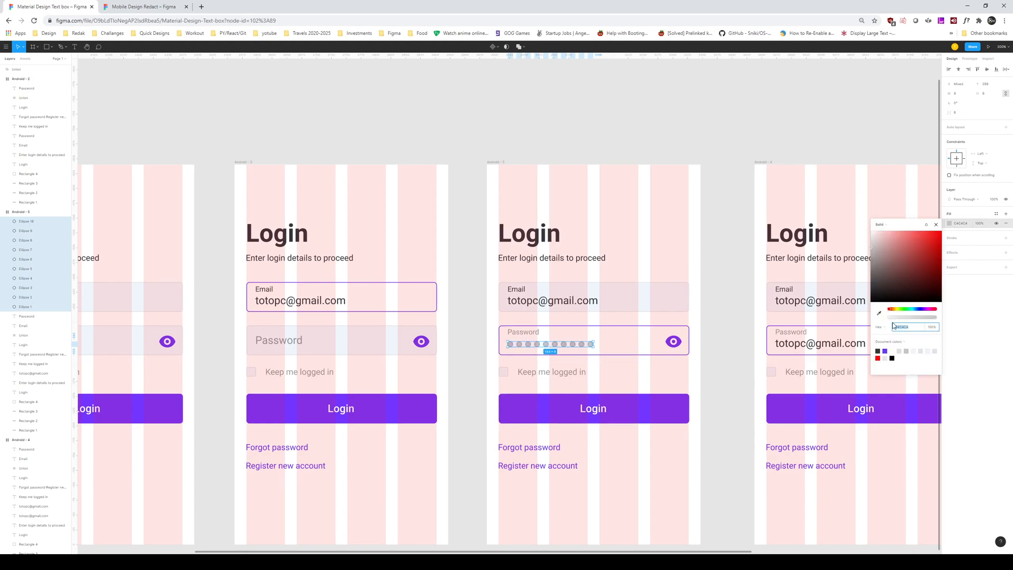
left_click(879, 313)
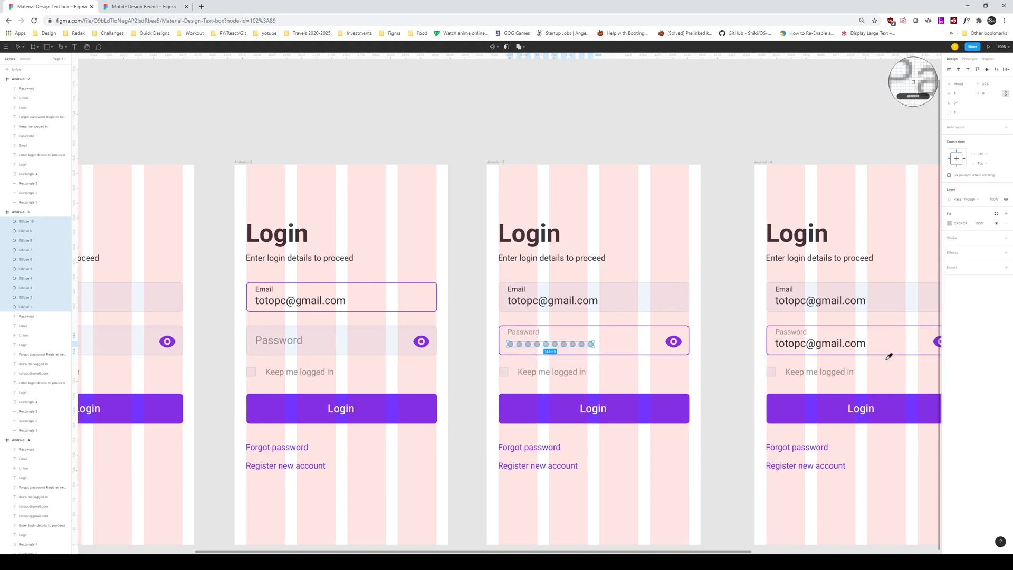
left_click(952, 225)
left_click(879, 352)
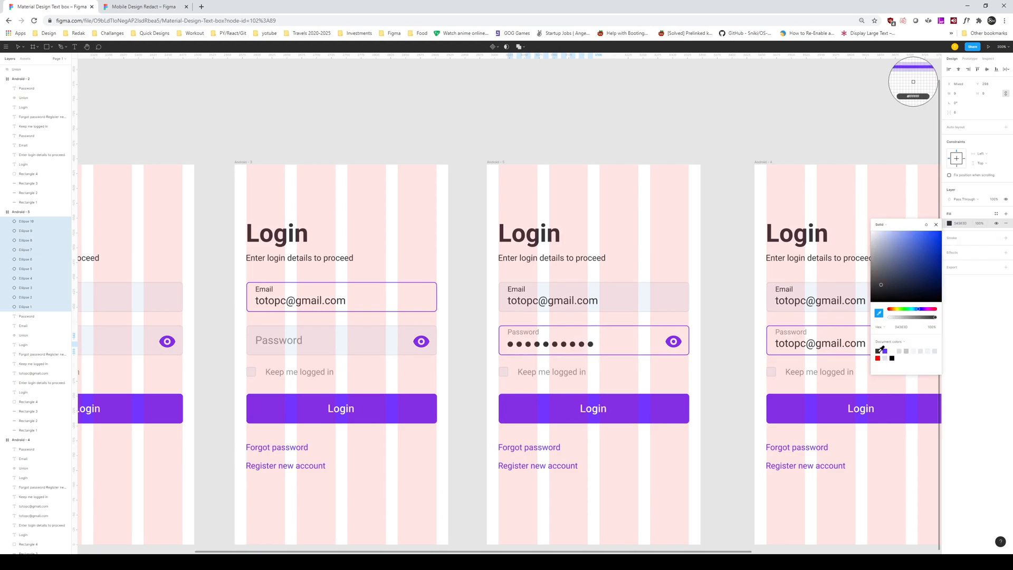
key("Escape")
key("Escape")
key("ctrl+g")
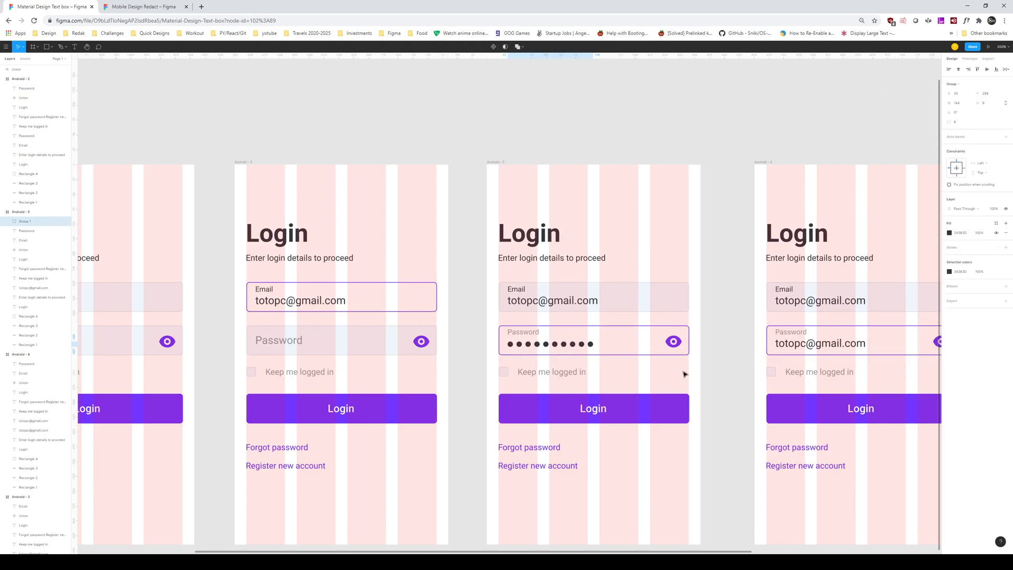
Step: Cut the red crossed-eye icon from Android - 1's password field
left_click(711, 364)
left_click_drag(717, 355, 684, 374)
left_click_drag(671, 329, 756, 333)
left_click_drag(209, 316, 645, 315)
left_click(293, 319)
key("ctrl+x")
Step: Paste the crossed-eye icon onto Android - 4's password field and nudge it into place
left_click_drag(923, 314, 541, 303)
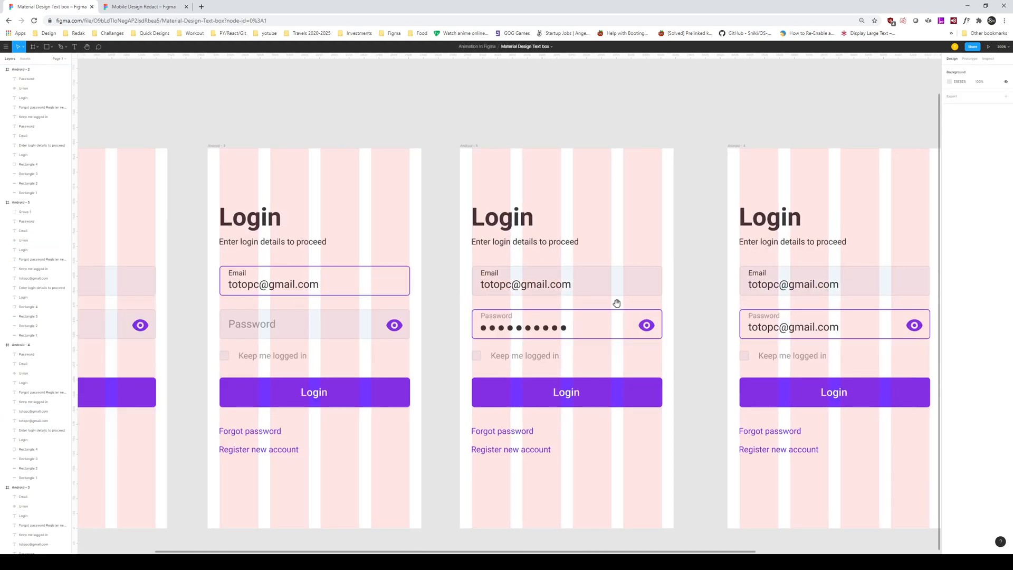
left_click_drag(791, 303, 493, 292)
left_click_drag(565, 299, 643, 323)
key("ctrl+v")
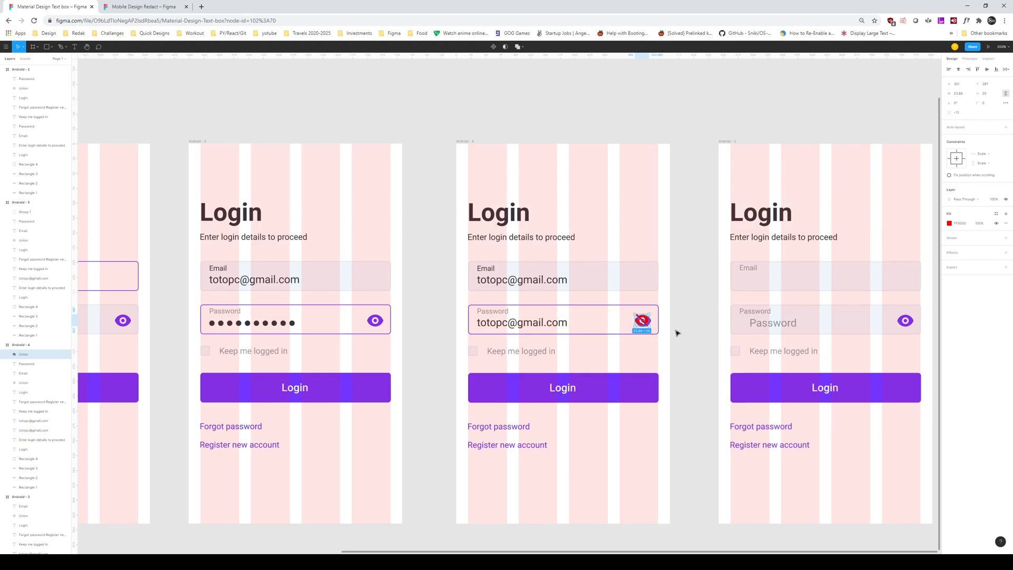
key("Right")
key("Right")
key("Up")
Step: Replace Android - 4's purple open-eye icon with the crossed-eye icon pasted in place
left_click(696, 331)
left_click(646, 324)
left_click(645, 321)
key("Left")
key("ctrl+x")
left_click(648, 321)
key("Delete")
key("ctrl+v")
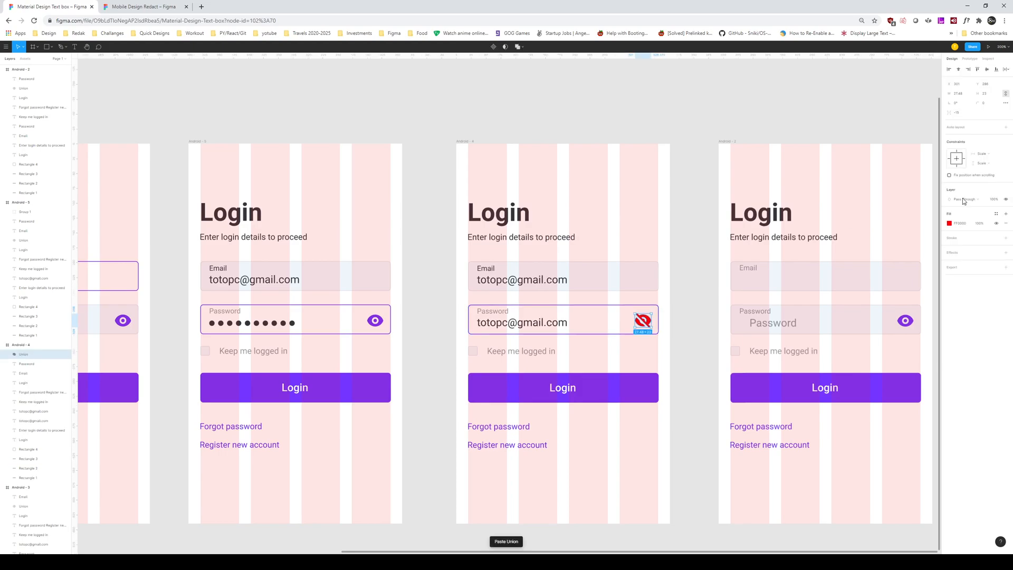
Step: Recolour the crossed-eye icon's fill to purple 7534FF
left_click(949, 225)
left_click(885, 351)
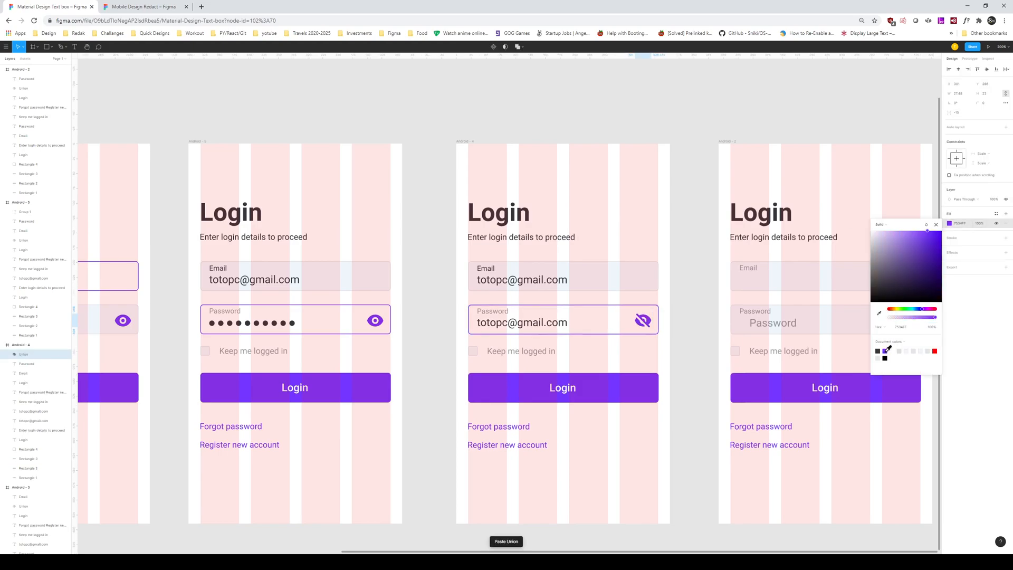
left_click(691, 441)
scroll(710, 439, "left", 2)
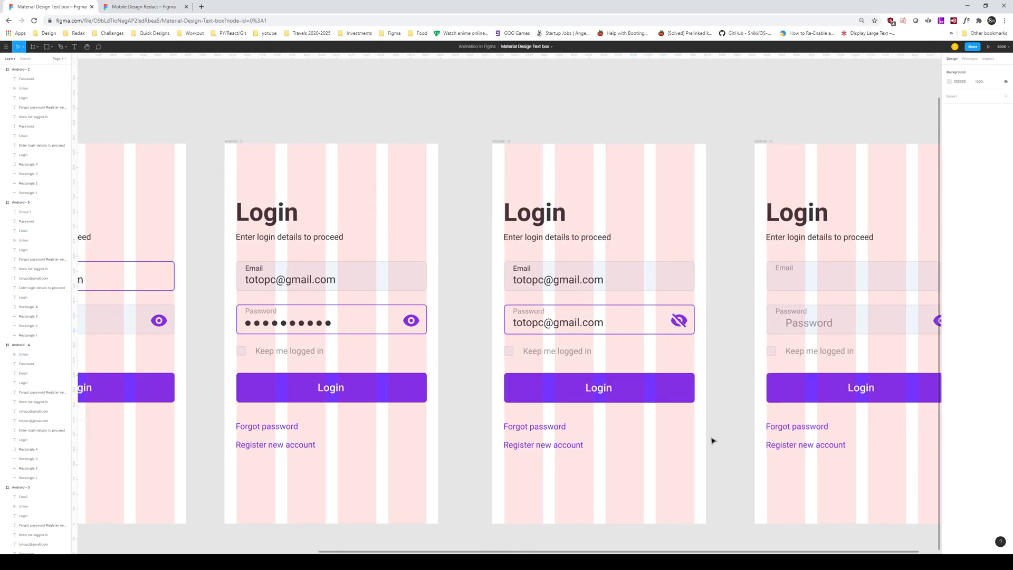
scroll(694, 441, "left", 2)
scroll(695, 441, "up", 1)
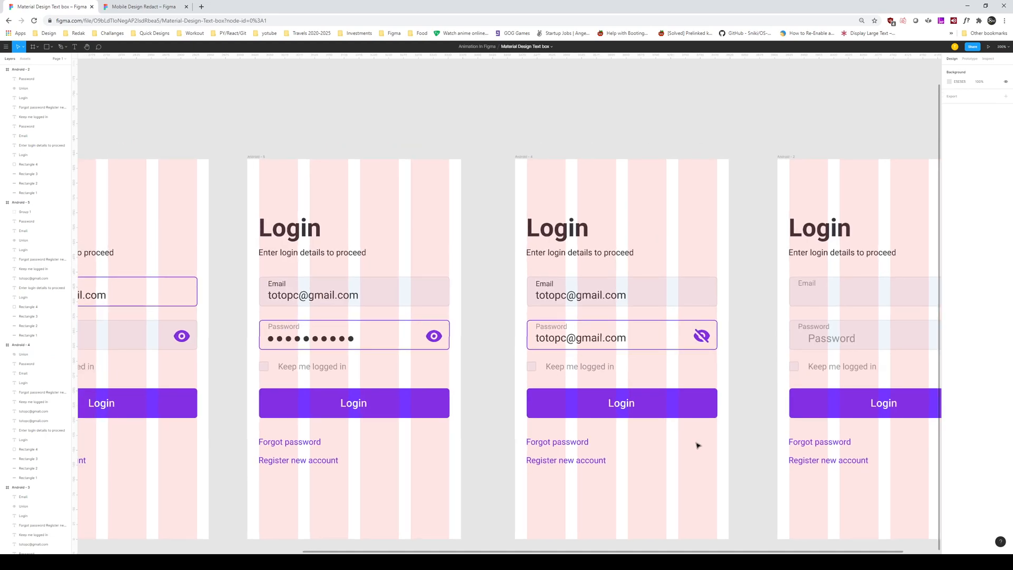
Step: Draw a checkmark path with the Pen tool in the space between the screens
scroll(606, 435, "right", 3)
scroll(579, 430, "down", 5)
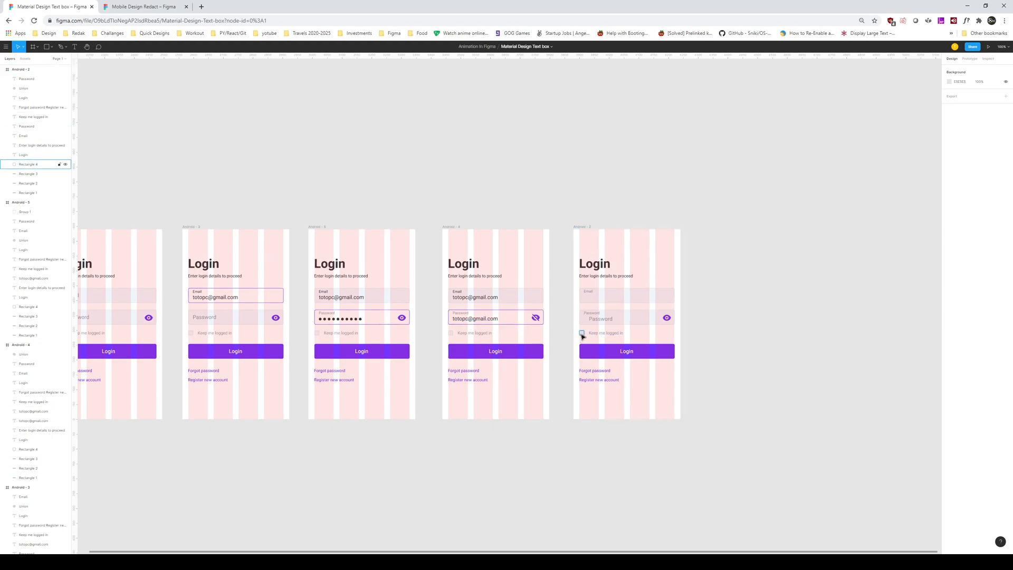
scroll(543, 335, "up", 3)
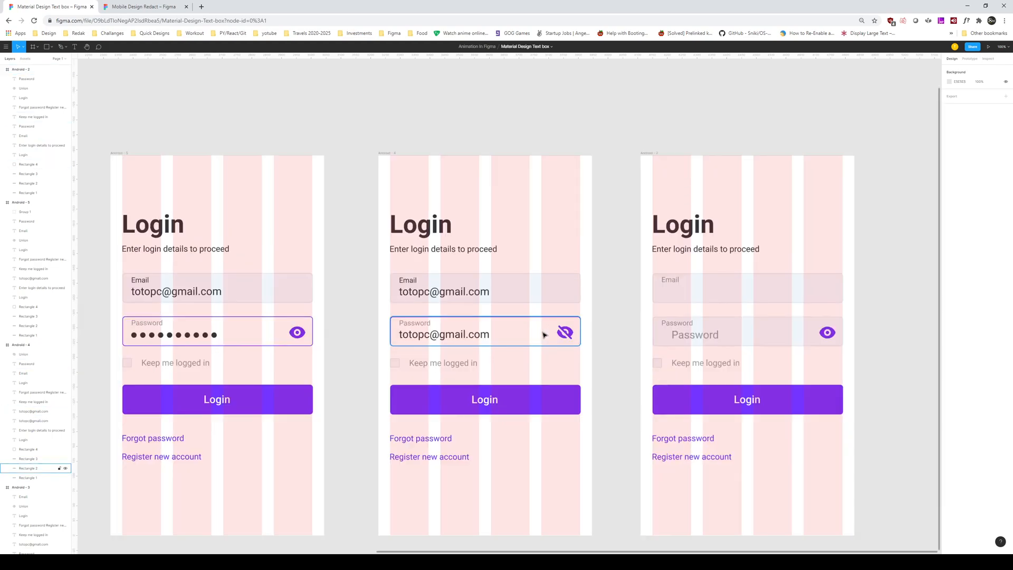
scroll(579, 296, "right", 2)
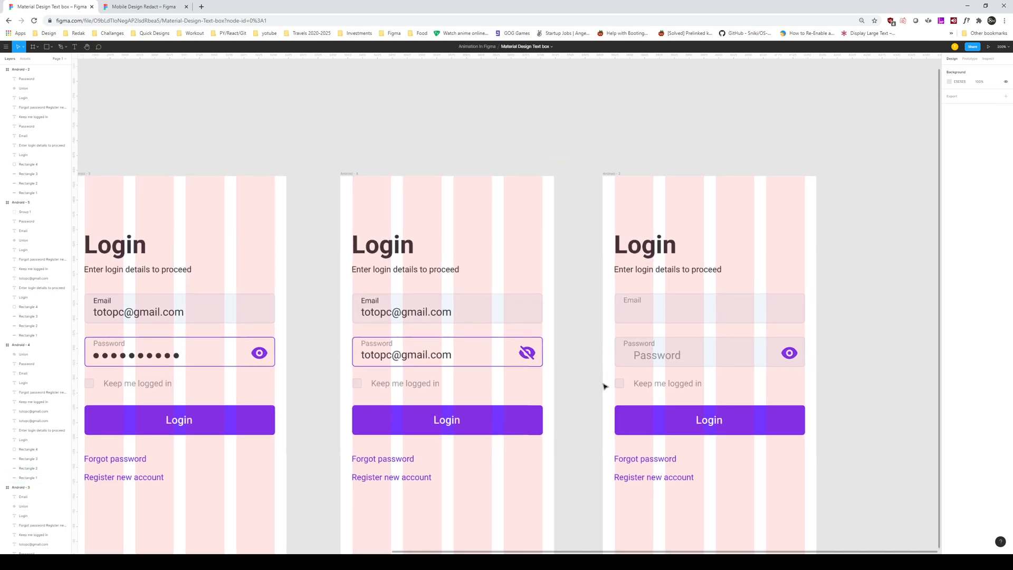
left_click(579, 396)
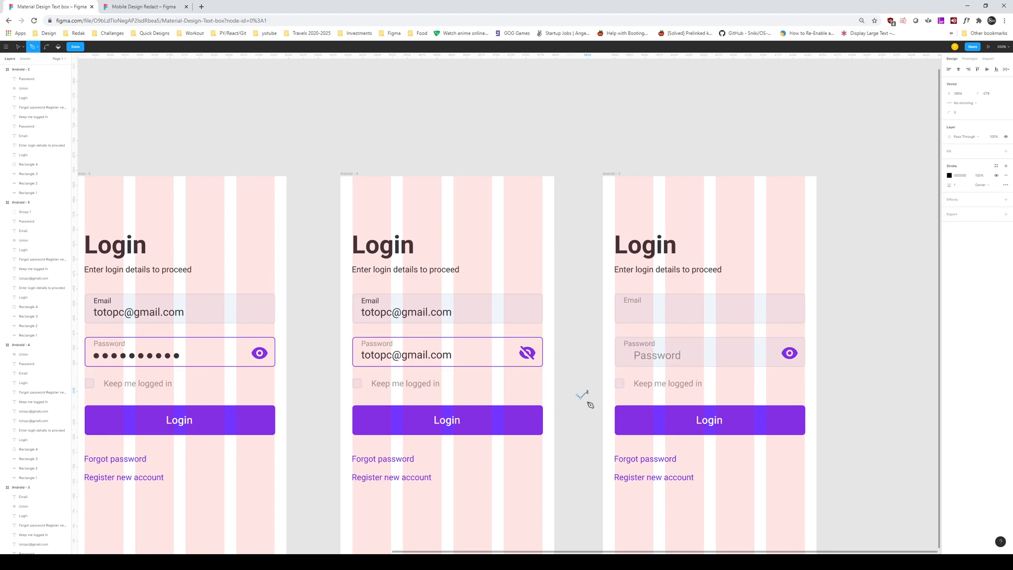
key("Escape")
left_click_drag(594, 414, 570, 384)
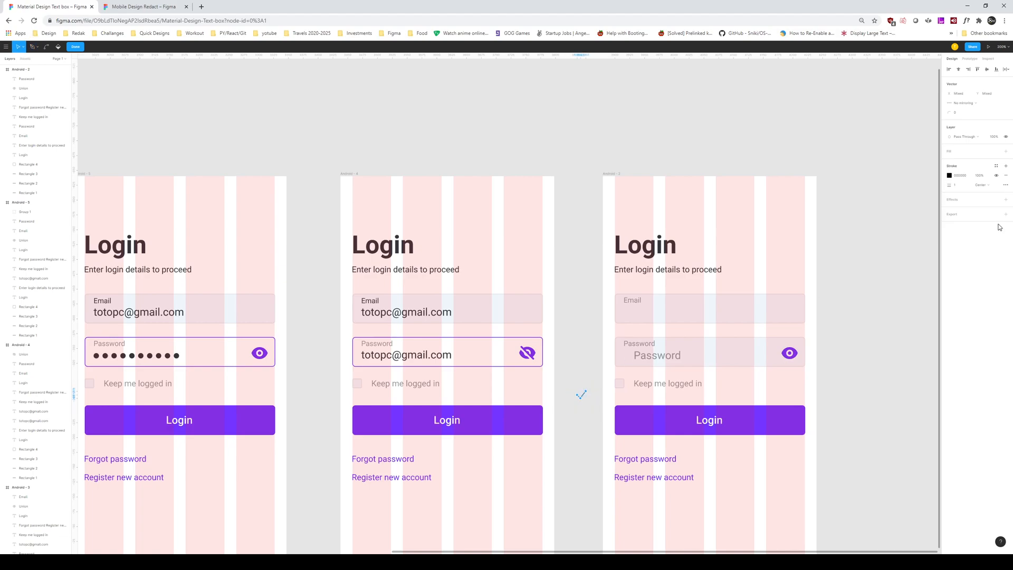
Step: Give the checkmark a 7534FF stroke and move it onto Android - 2's checkbox
left_click(950, 177)
left_click(886, 303)
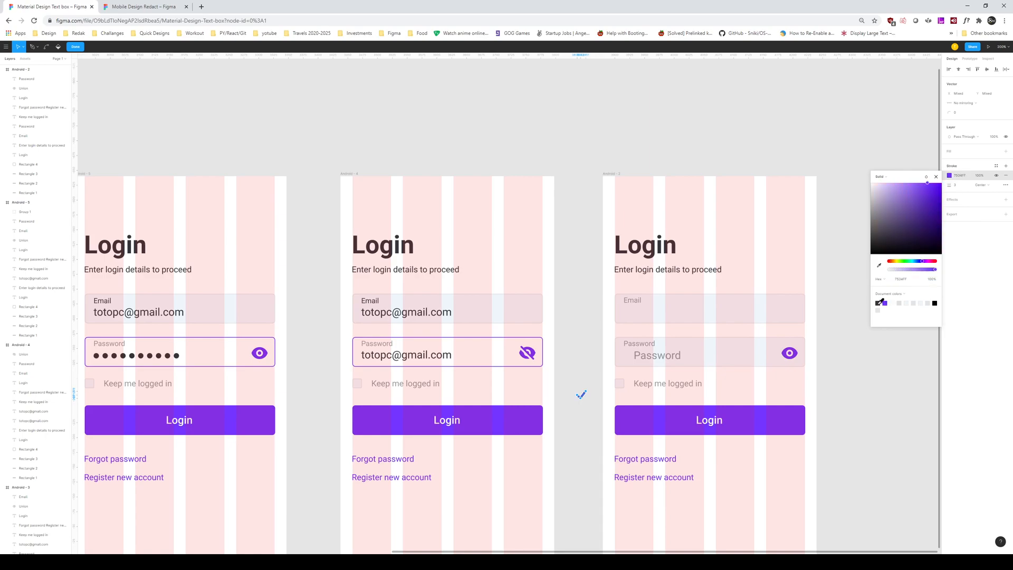
left_click(574, 369)
double_click(585, 399)
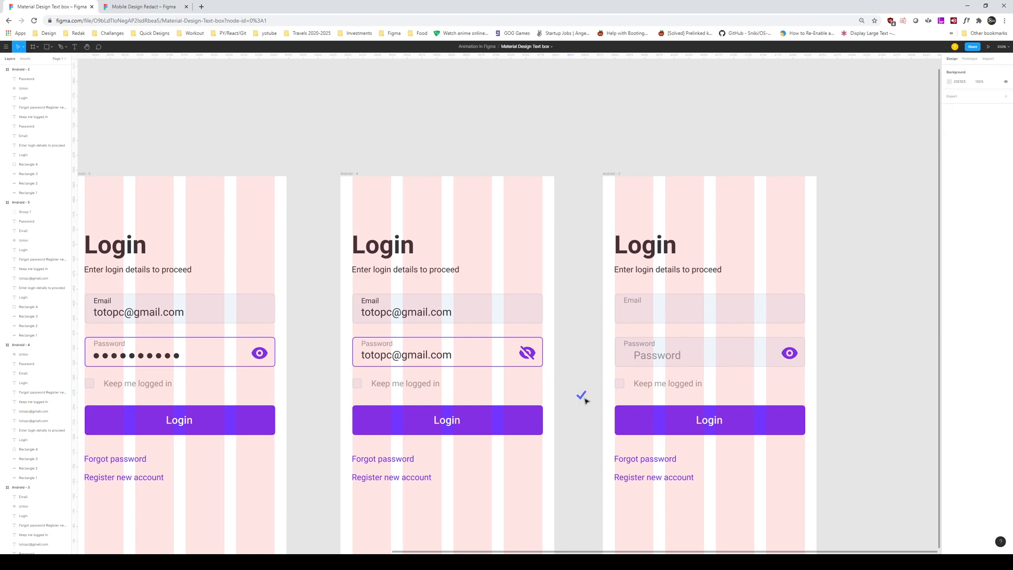
left_click_drag(585, 398, 620, 384)
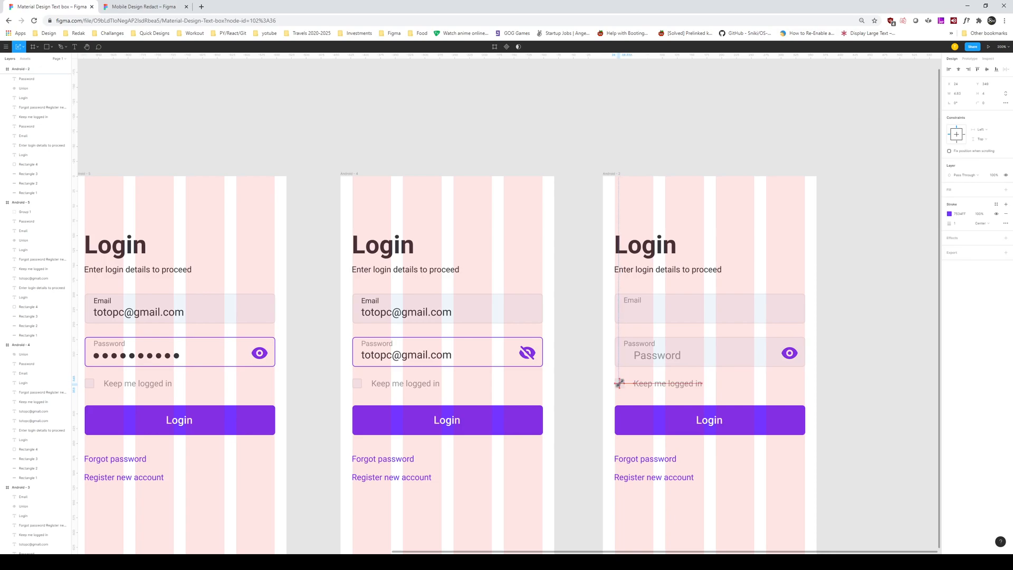
Step: Restore the checkmark's original size and check the checkbox square's fill colour
key("ctrl+z")
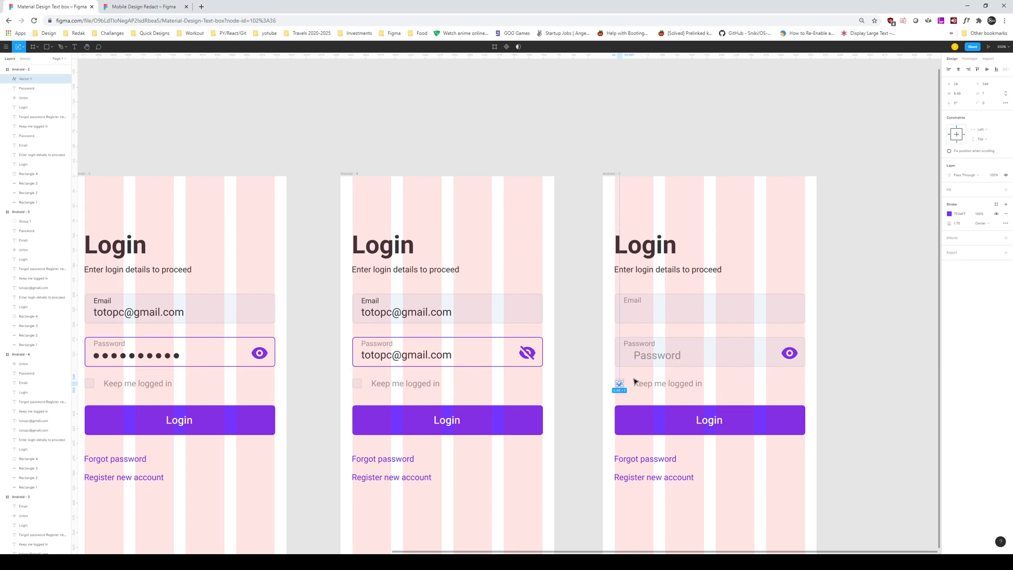
left_click(634, 380)
left_click(620, 385)
left_click(636, 400)
left_click(620, 384)
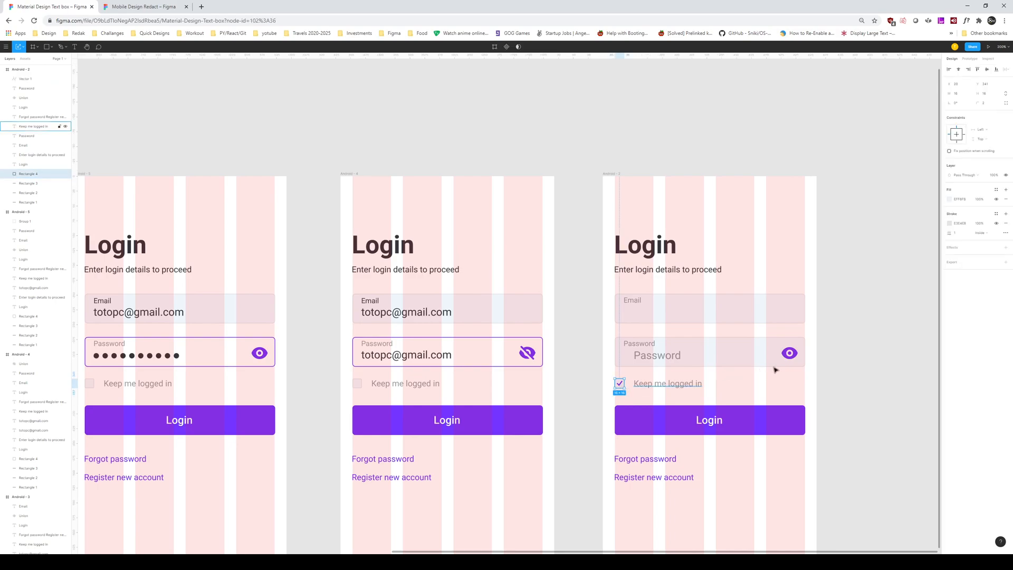
left_click(838, 364)
left_click_drag(603, 331, 659, 334)
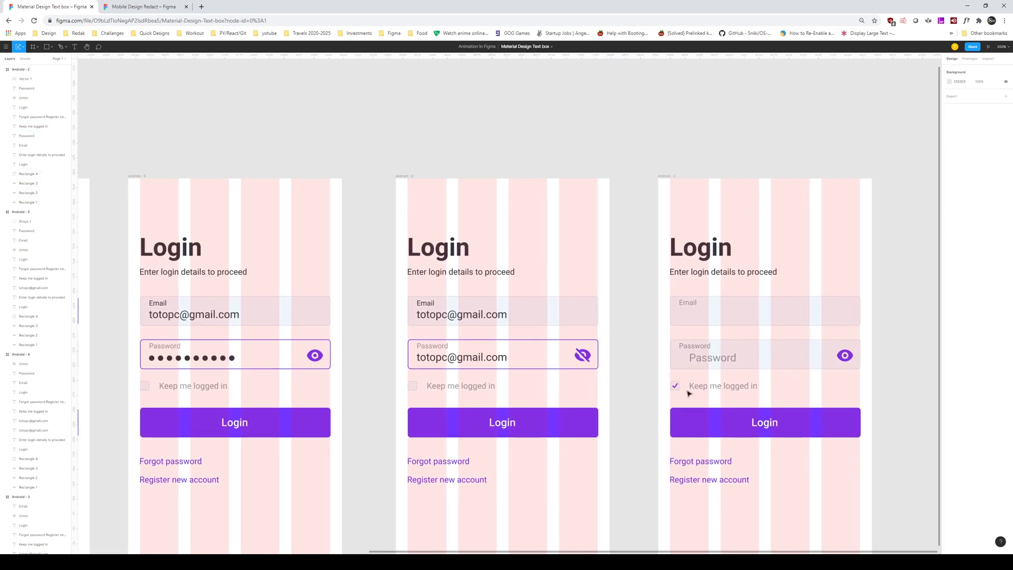
left_click(677, 390)
left_click(951, 199)
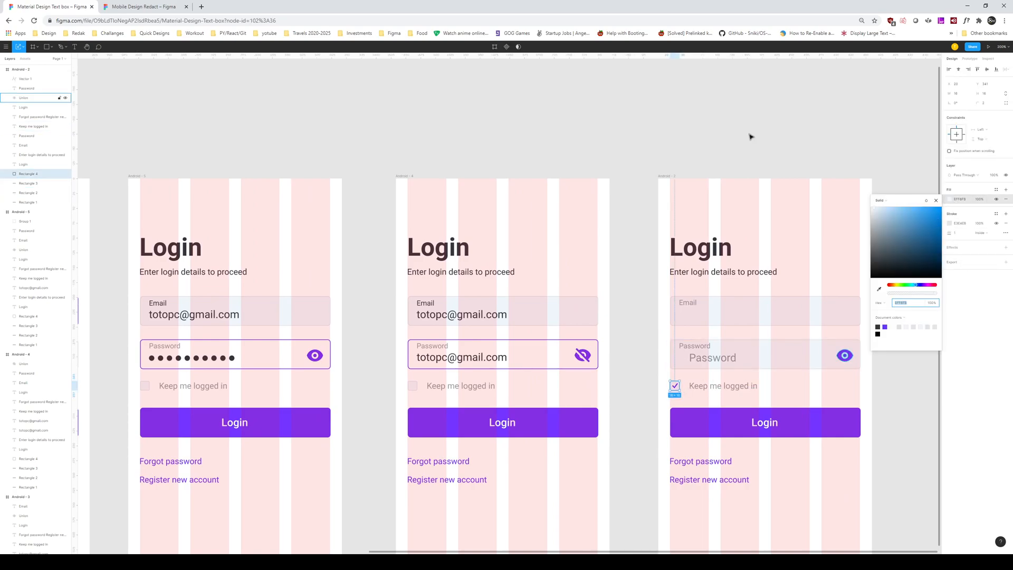
left_click(769, 121)
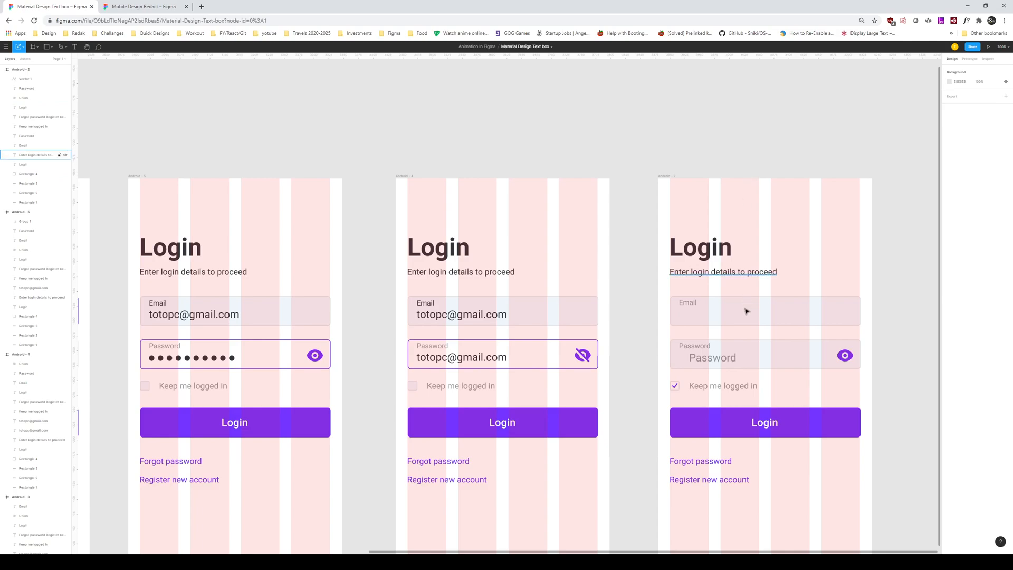
Step: Change the checkmark's stroke end caps in Advanced stroke, then select the checkbox with its label
left_click(676, 386)
left_click(1006, 223)
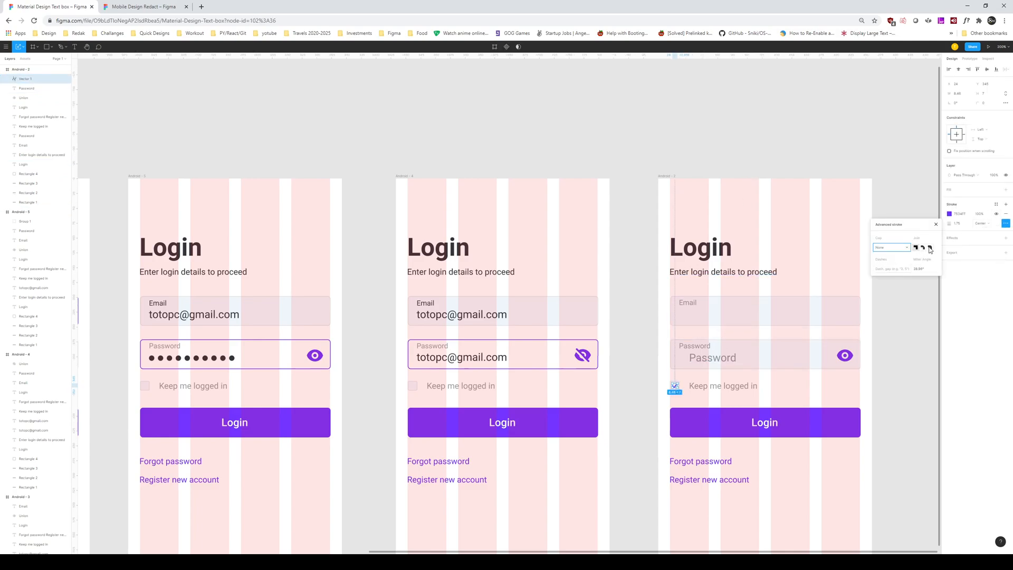
left_click(1006, 205)
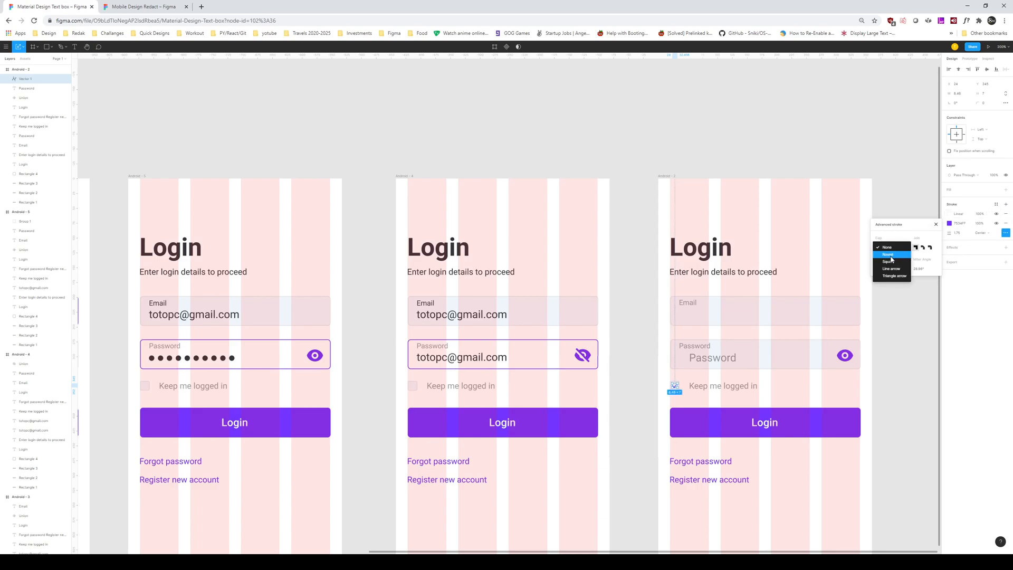
left_click(635, 368)
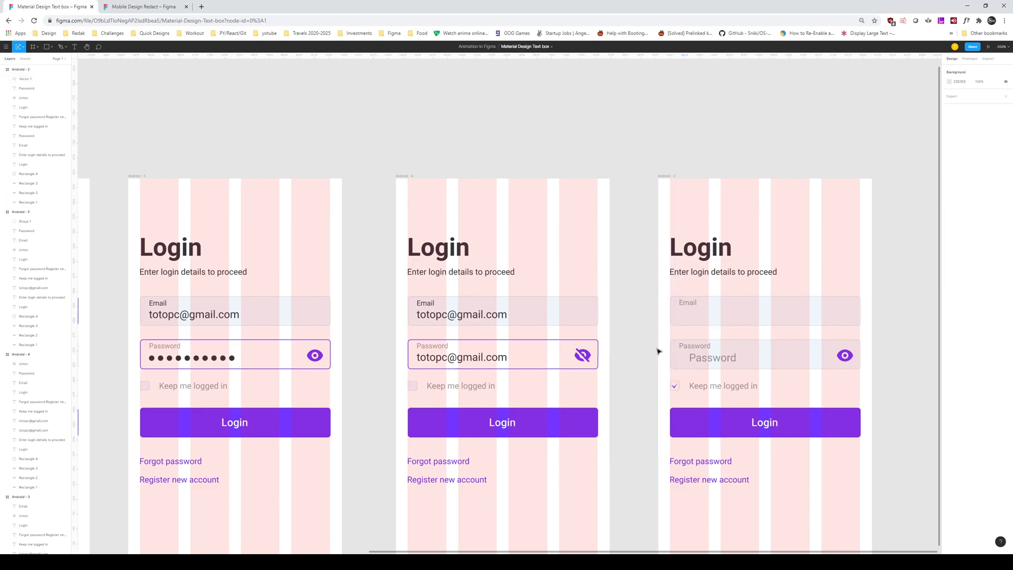
left_click(676, 388)
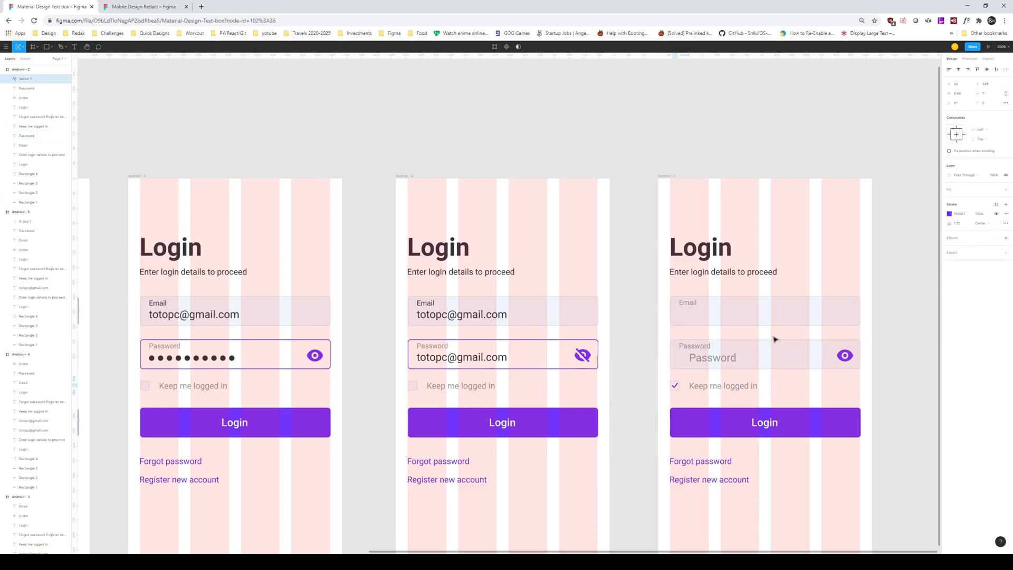
left_click(770, 154)
mouse_move(757, 360)
left_mouse_down()
mouse_move(728, 367)
mouse_move(766, 367)
left_mouse_up()
left_click_drag(666, 384, 769, 410)
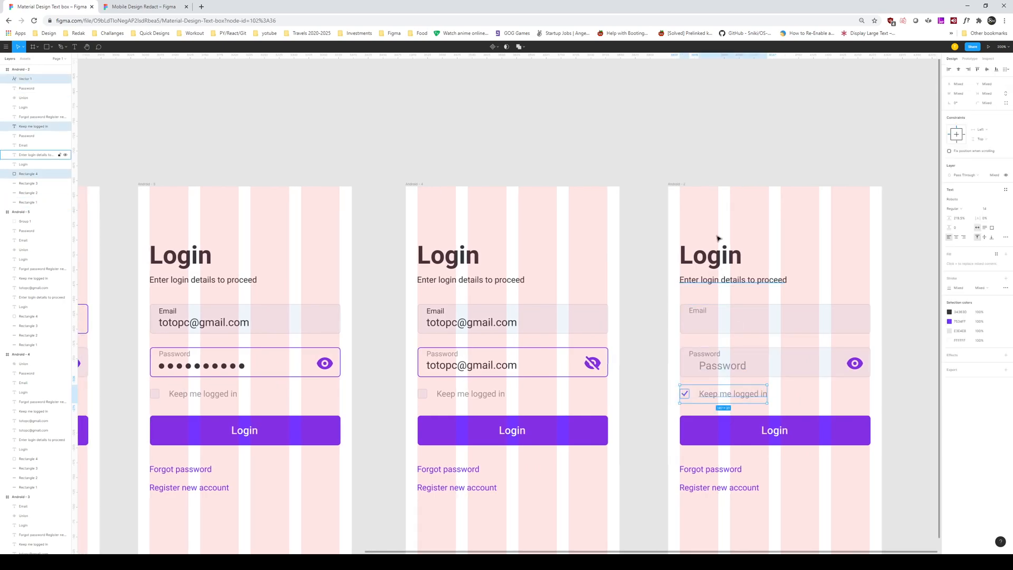
Step: Delete the empty-field login screen and duplicate the visible-password screen
left_click(697, 196)
key("Delete")
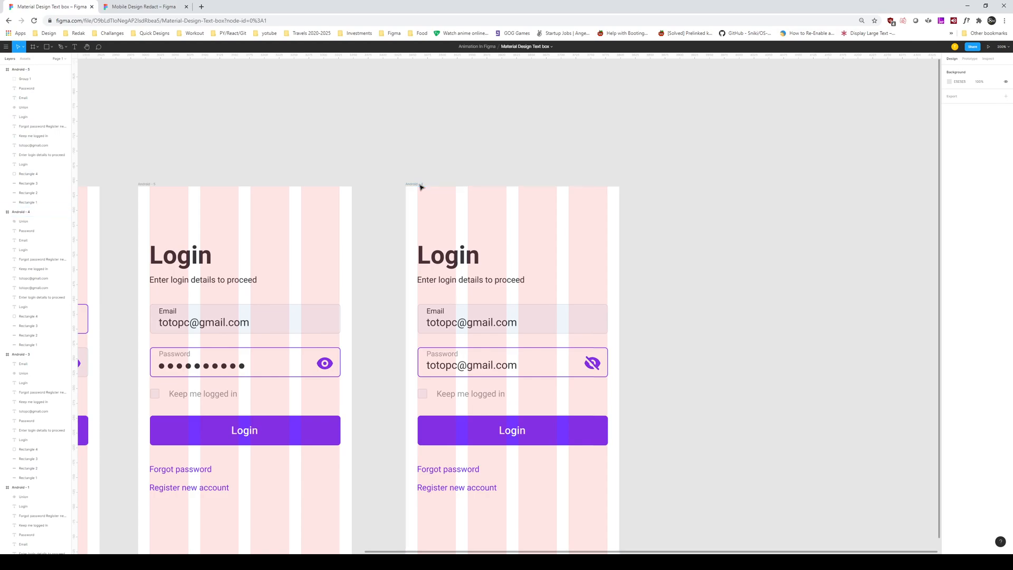
left_click(420, 185)
key("ctrl+d")
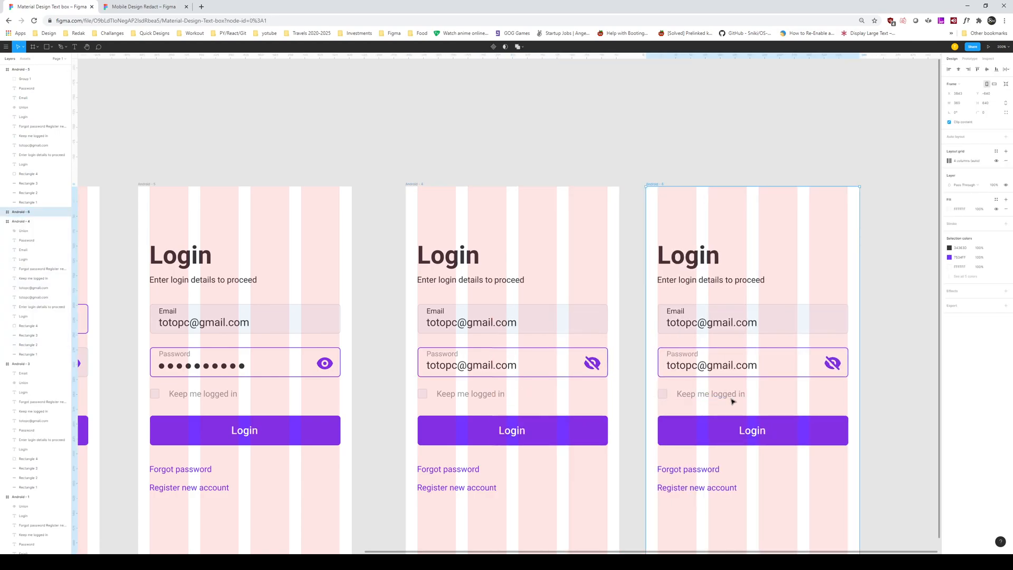
Step: Swap the copy's unchecked checkbox group for the checked group pasted in its original position
left_click(732, 401)
key("Delete")
key("ctrl+v")
left_click_drag(738, 396, 717, 397)
key("ctrl+z")
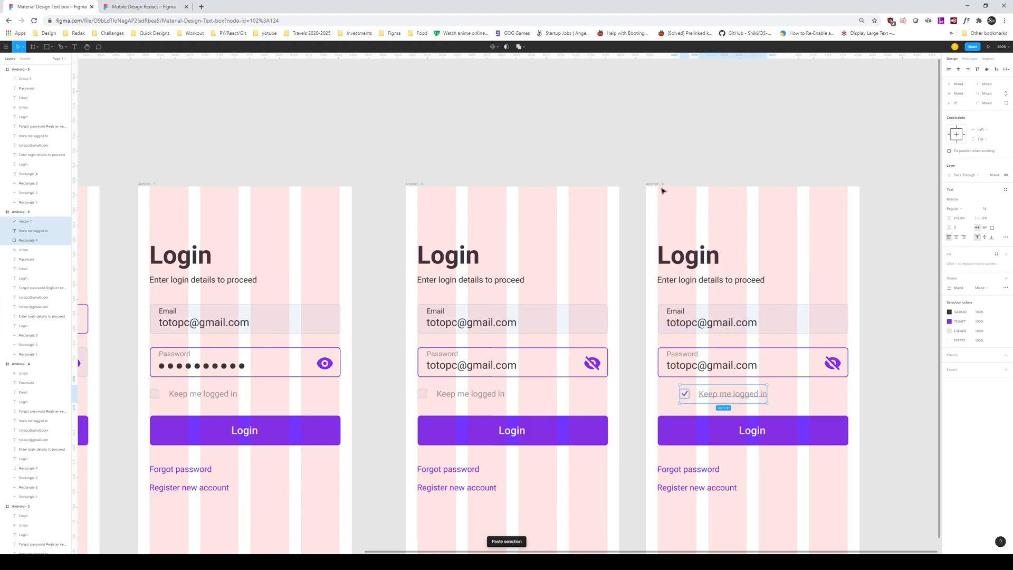
key("ctrl+z")
left_click(659, 185)
key("ctrl+v")
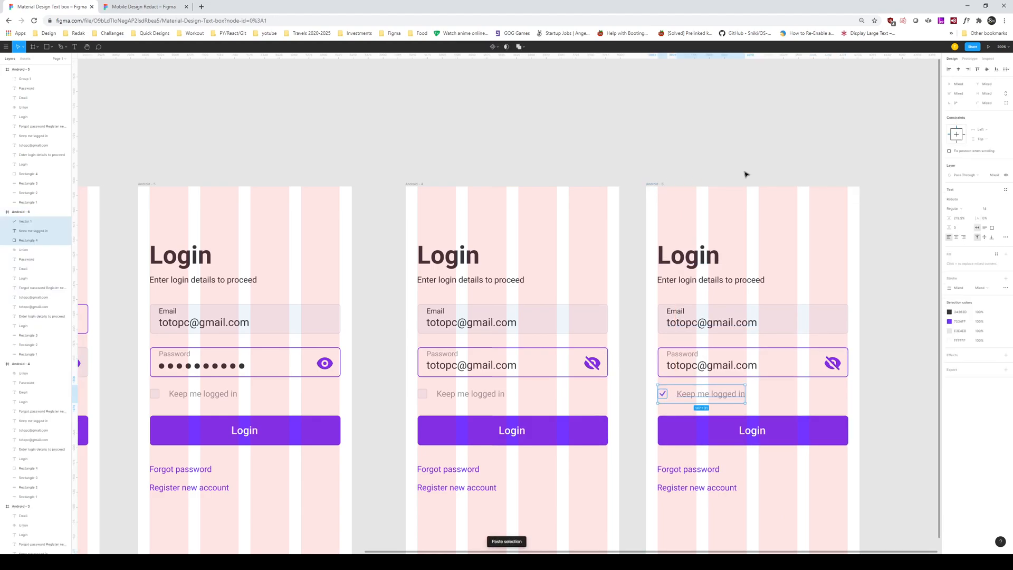
left_click(746, 172)
scroll(638, 185, "right", 3)
left_click(533, 395)
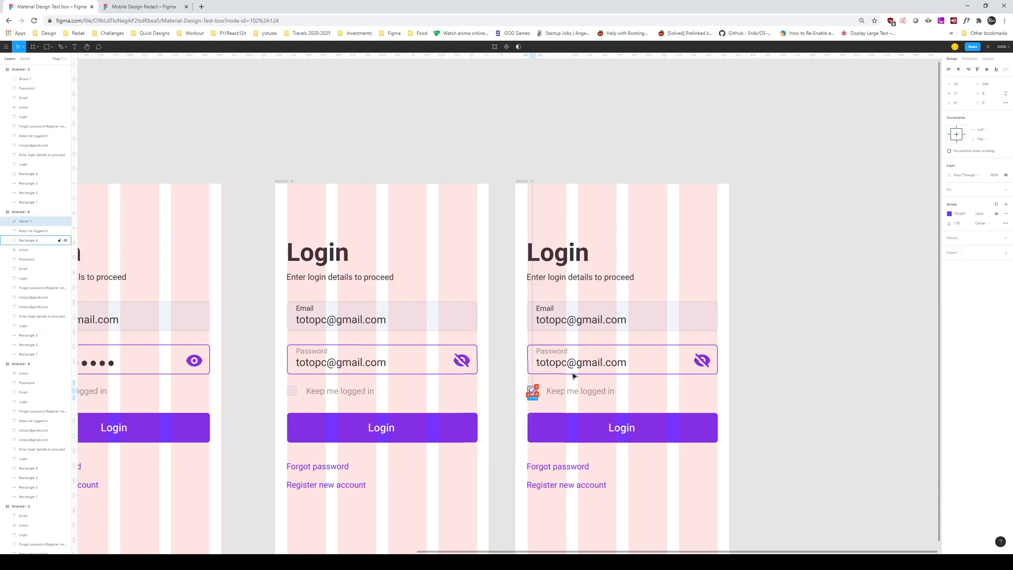
Step: Widen the checkmark to 10 px and nudge it 1 px left
scroll(574, 376, "up", 6)
scroll(600, 405, "down", 3)
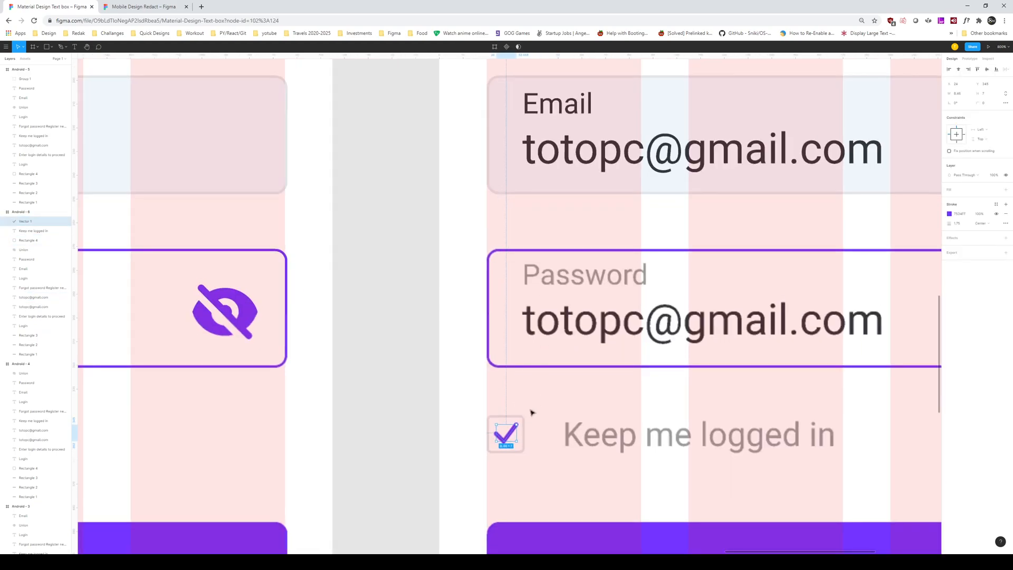
left_click_drag(517, 424, 520, 424)
key("Left")
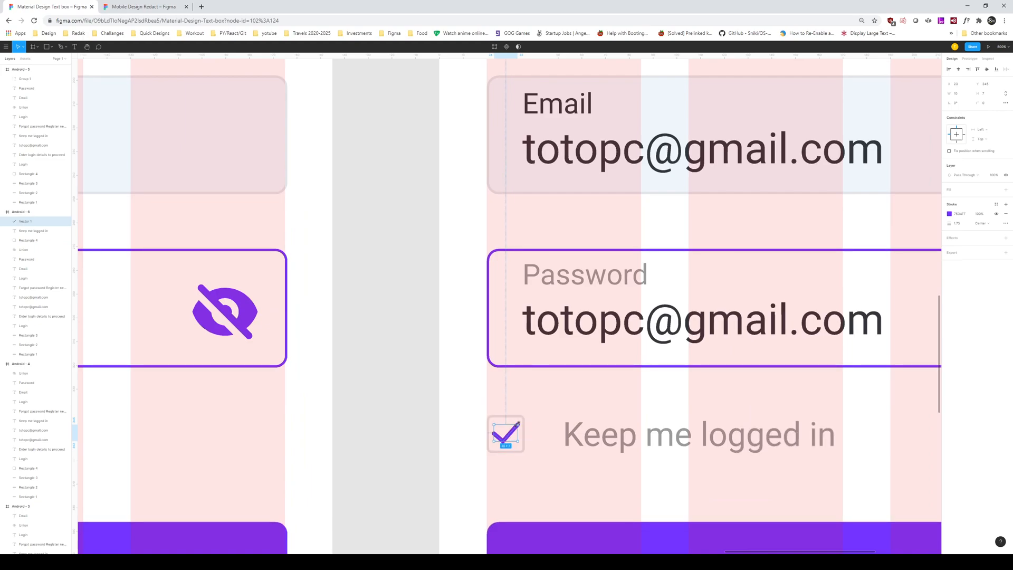
left_click(583, 432)
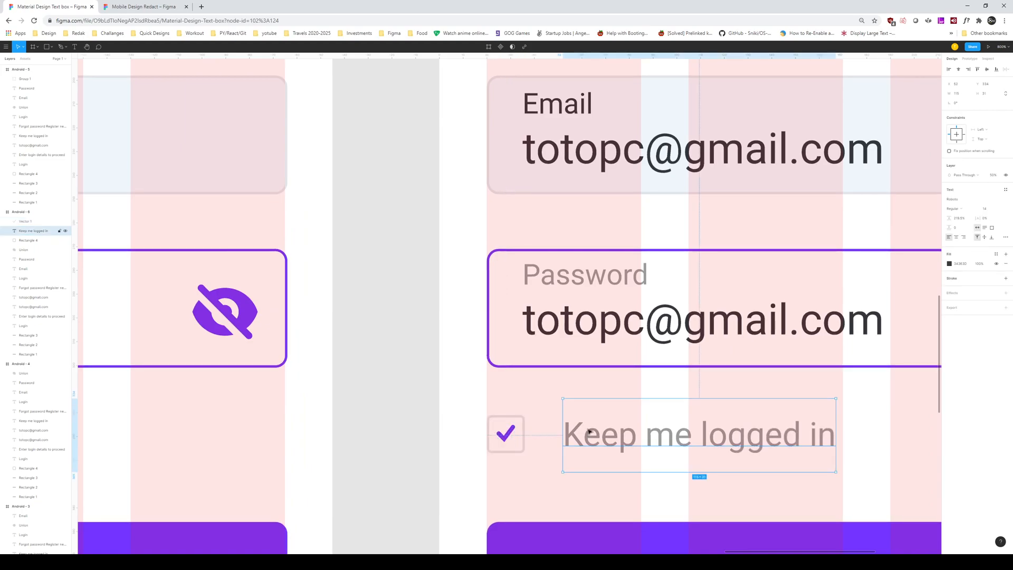
left_click(509, 433)
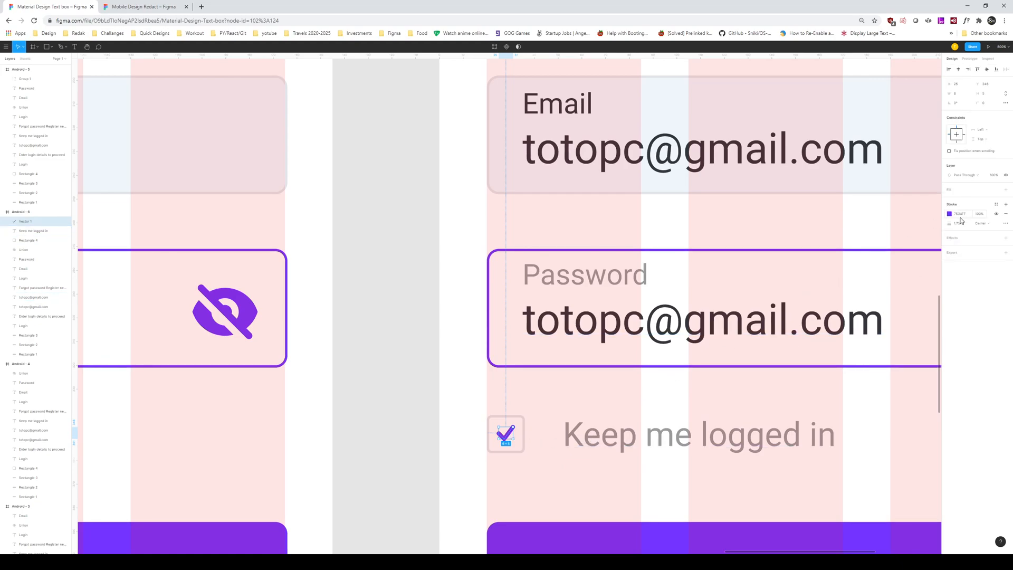
left_click(1006, 224)
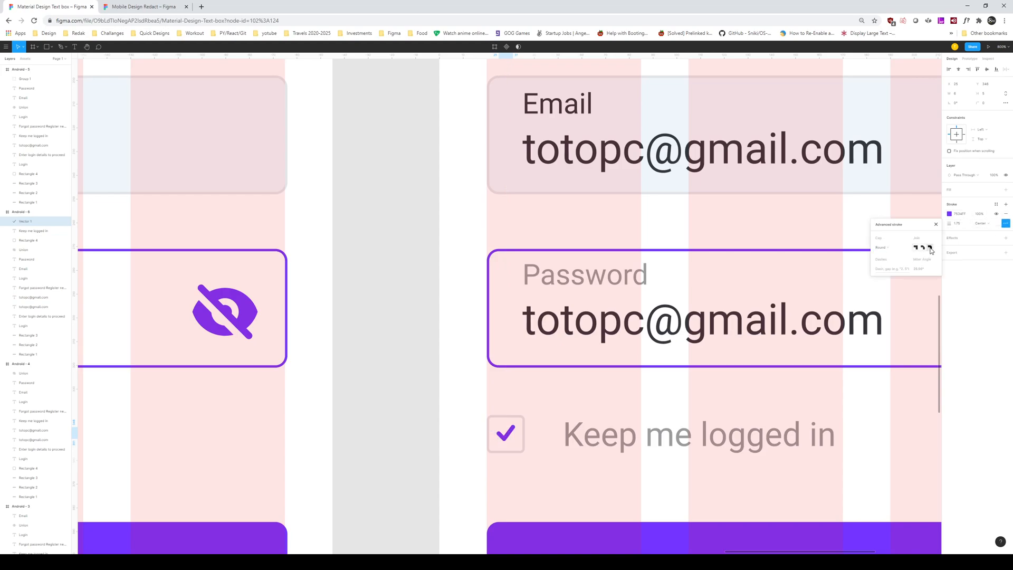
left_click(873, 391)
Step: Shift the Keep me logged in labels on all five screens 2 px left
scroll(873, 394, "down", 3)
left_click_drag(794, 359, 747, 399)
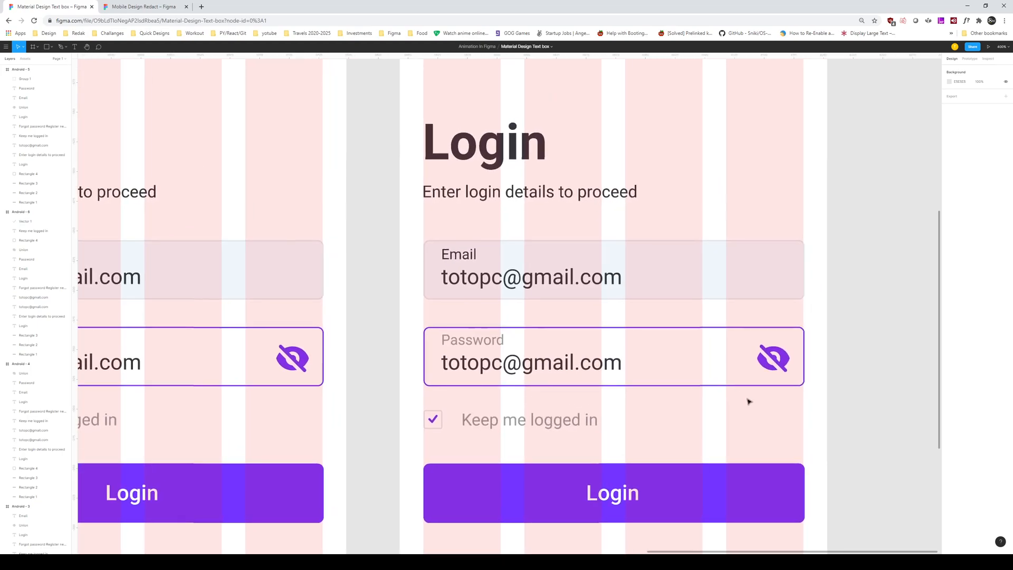
key("minus")
left_click(510, 363)
left_click(299, 362, "shift")
left_click_drag(641, 363, 647, 362)
scroll(647, 363, "left", 6)
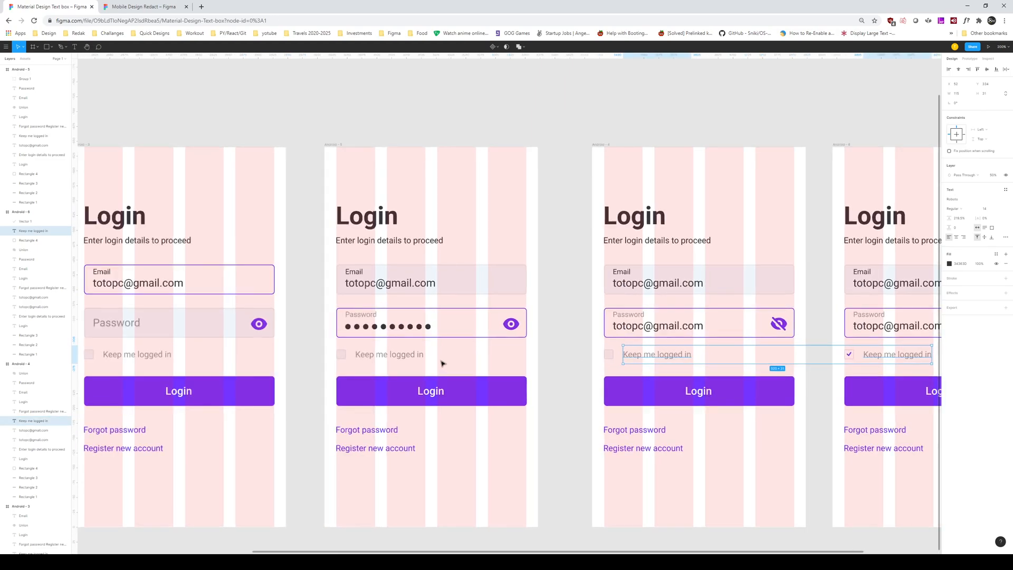
left_click(400, 357, "shift")
scroll(380, 357, "left", 2)
left_click(268, 359, "shift")
scroll(268, 358, "left", 4)
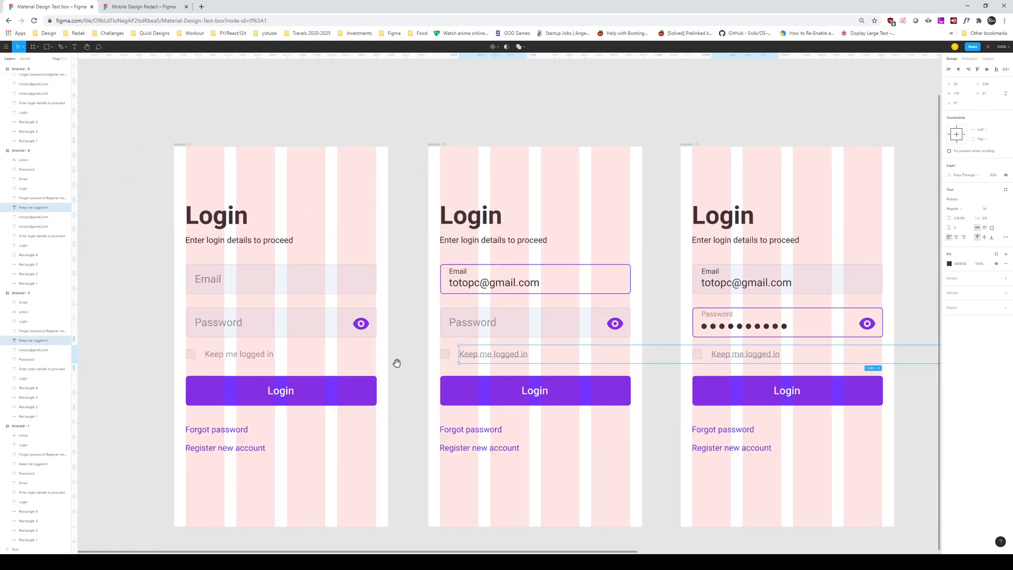
left_click(228, 358, "shift")
key("Left")
key("Left")
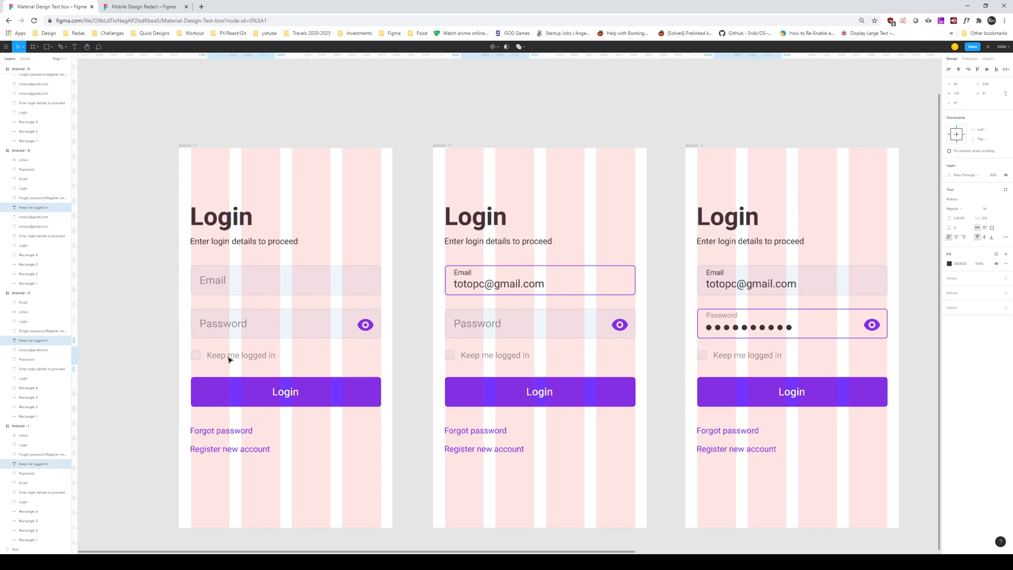
scroll(357, 342, "right", 12)
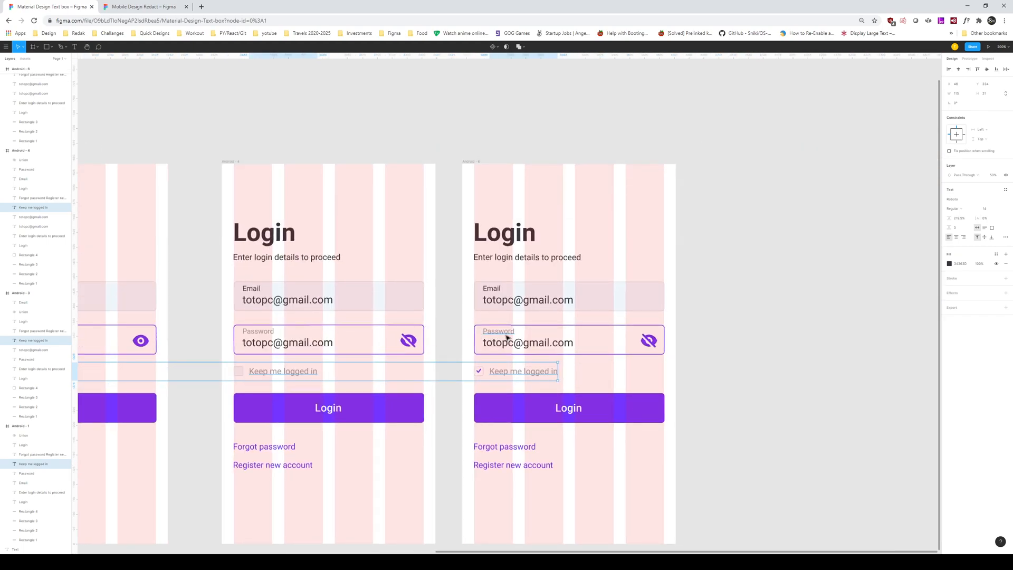
left_click(560, 334)
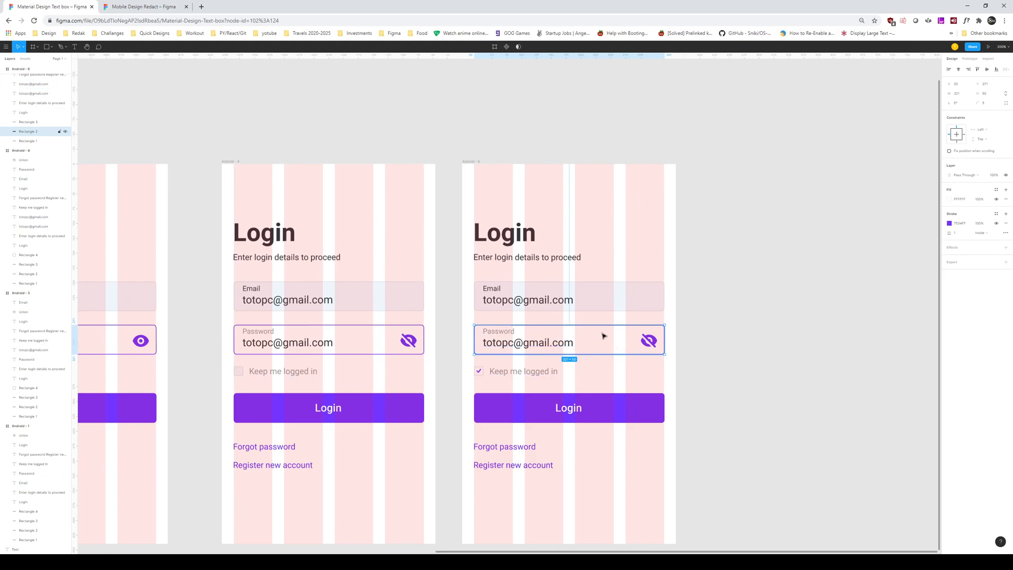
Step: Set the Password box outline to the Email field's grey E3E4E8
left_click(950, 224)
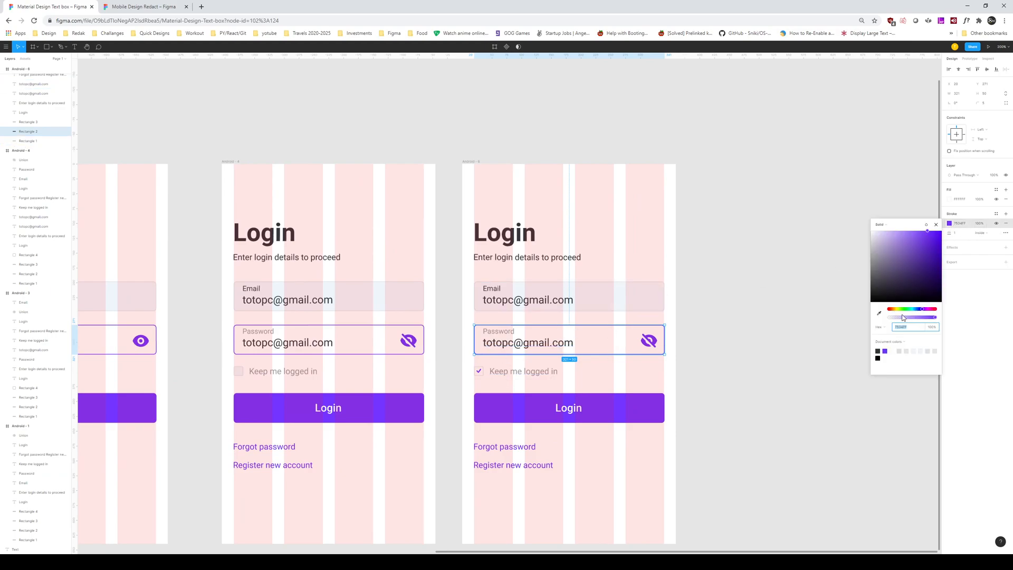
left_click(880, 314)
left_click(621, 300)
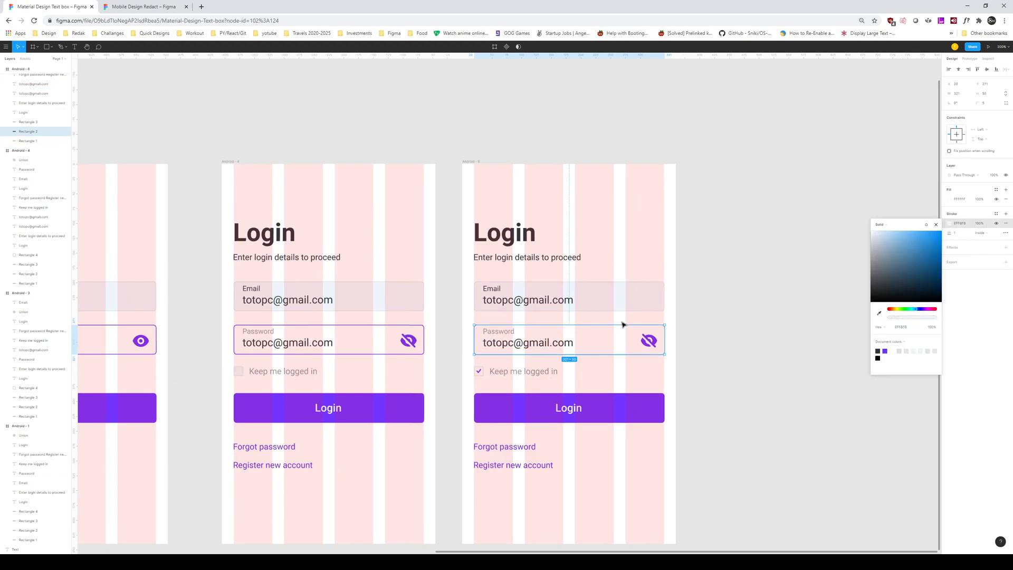
left_click(624, 318)
left_click(621, 308)
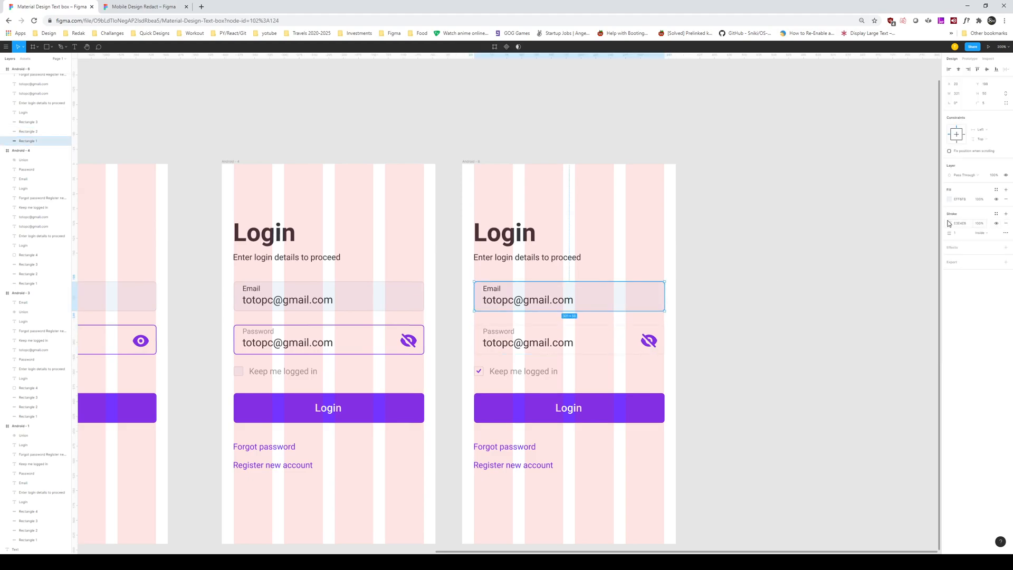
left_click(616, 342)
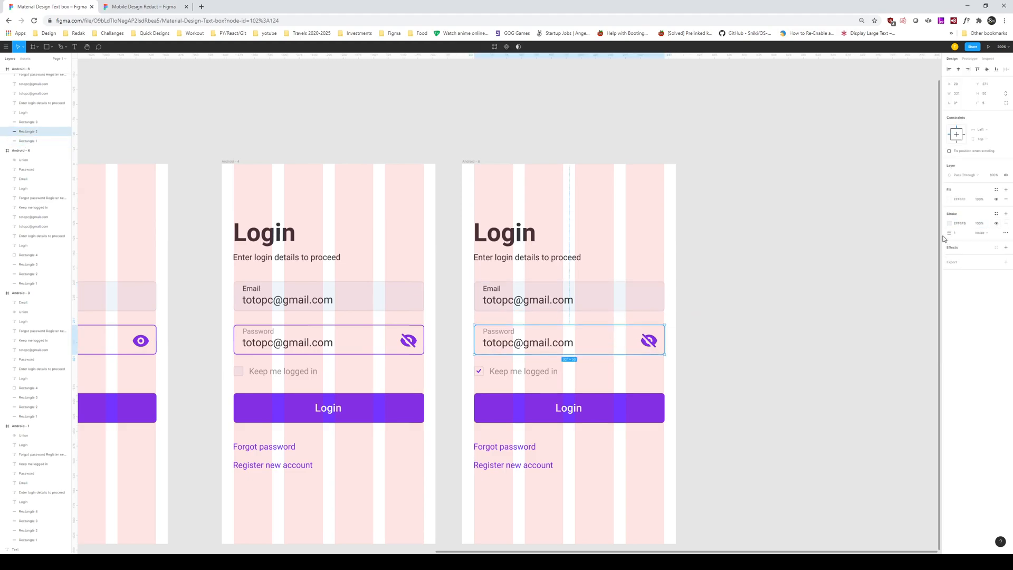
left_click(951, 224)
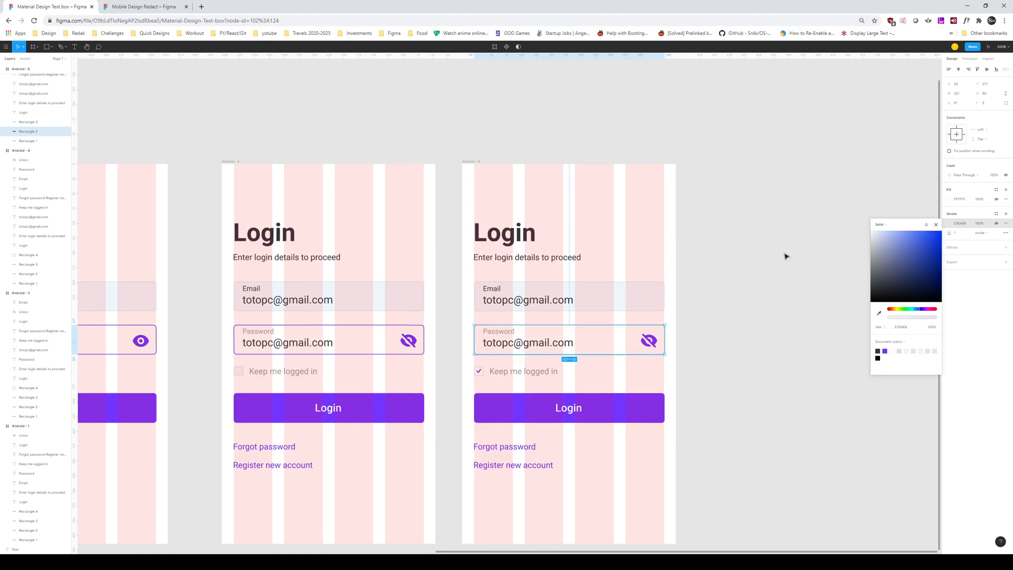
left_click(769, 263)
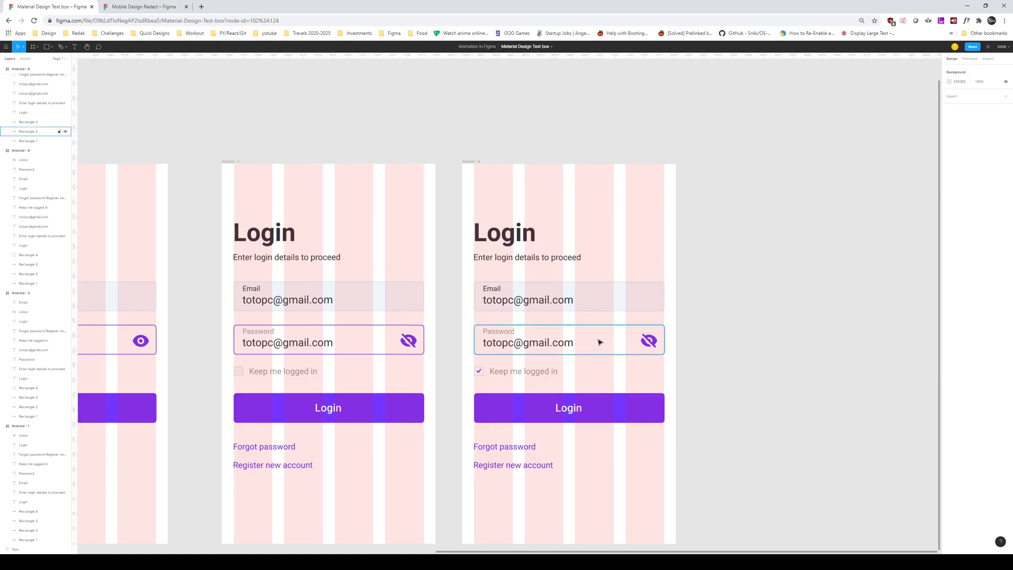
left_click(950, 225)
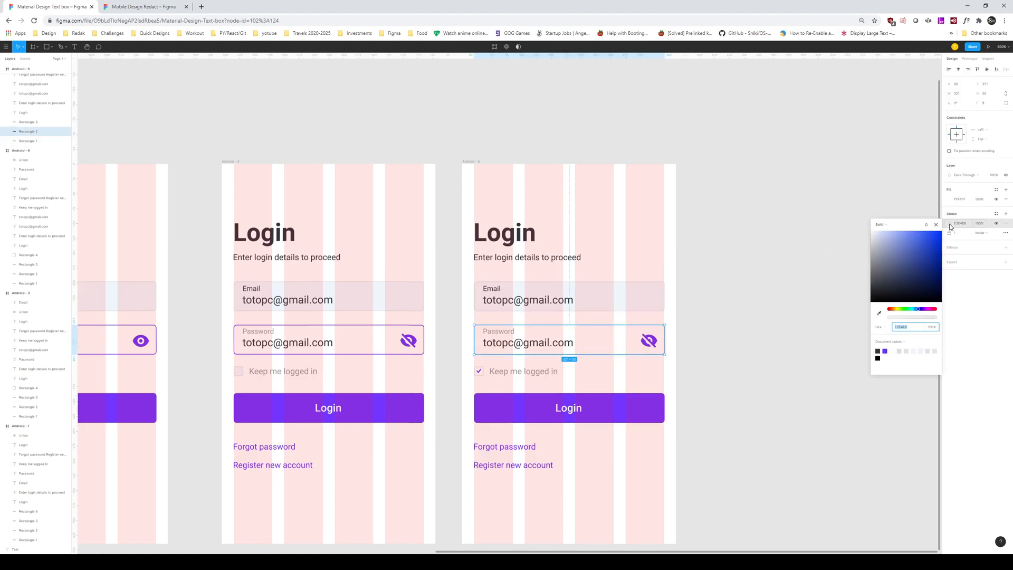
left_click(880, 314)
left_click(963, 246)
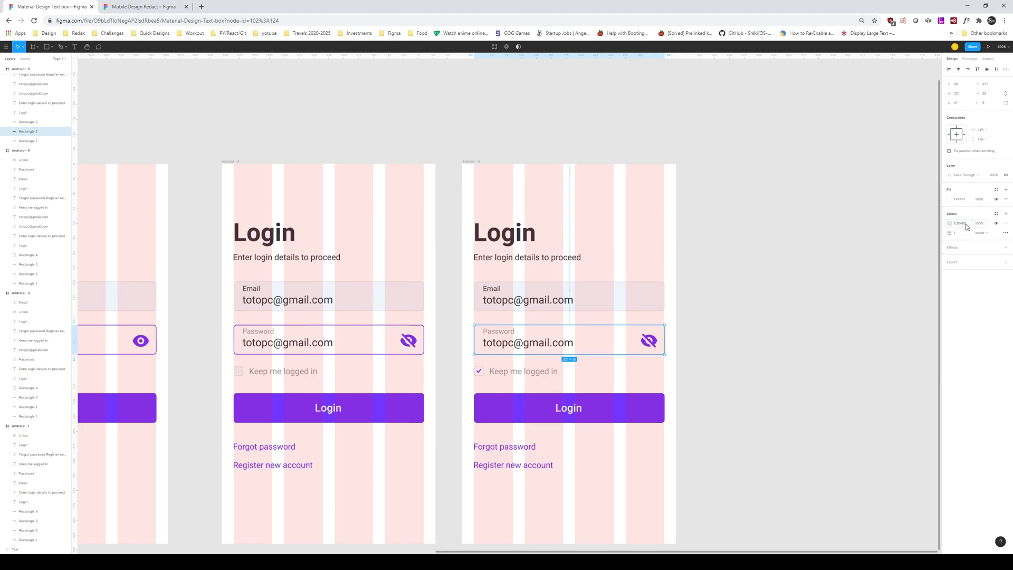
Step: Fill the Password box with the Email box's light colour using the eyedropper
left_click(950, 199)
left_click(879, 289)
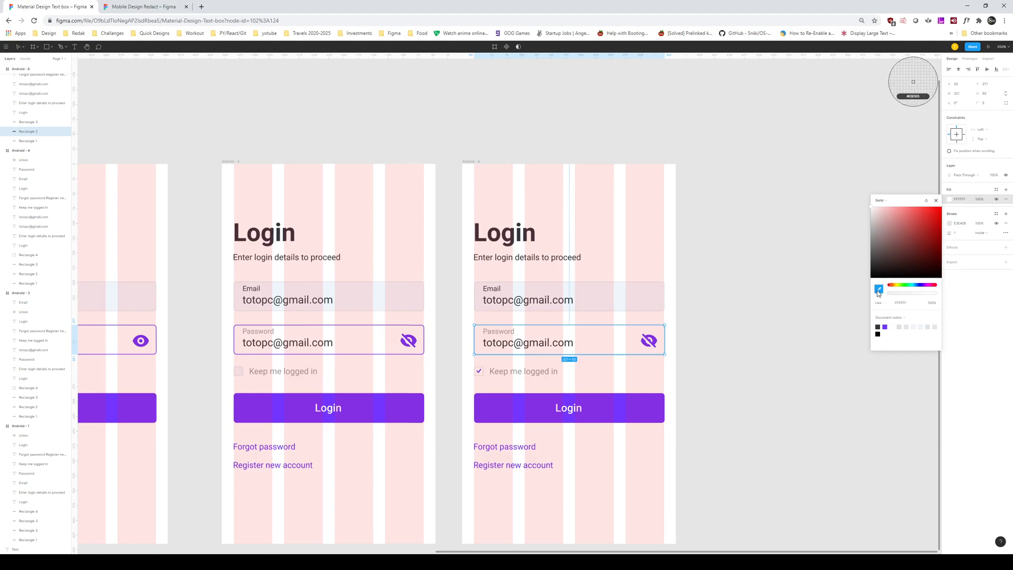
left_click(622, 302)
left_click(726, 307)
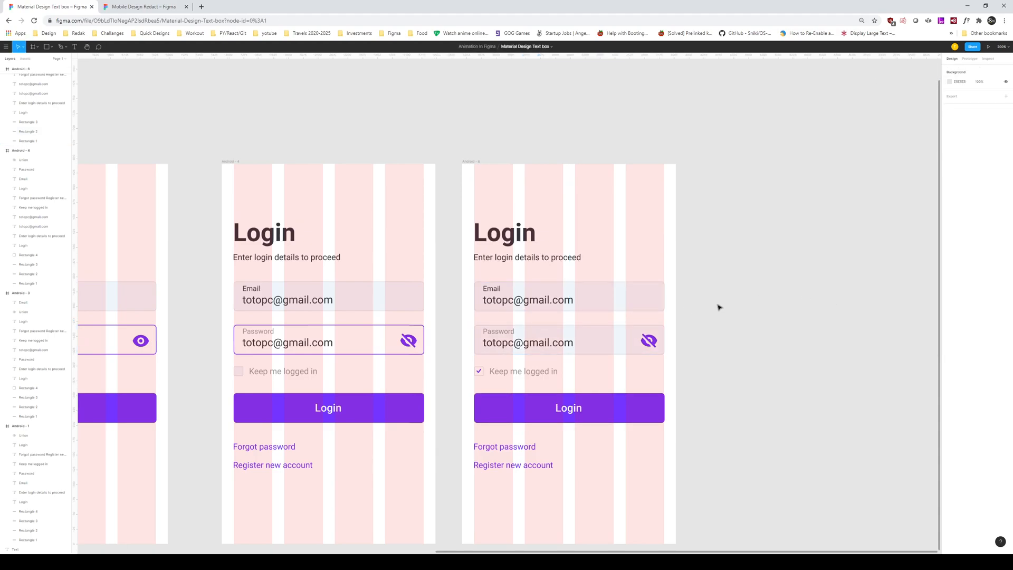
scroll(778, 303, "left", 3)
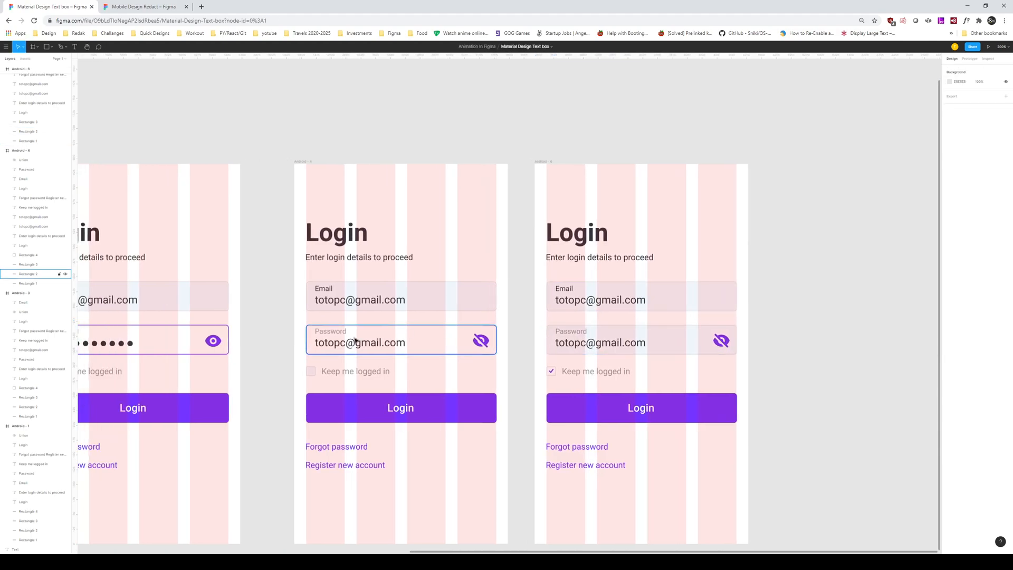
Step: Select two Password labels to begin an opacity change, then deselect and scroll the canvas
left_click(330, 332)
left_click(570, 331, "shift")
left_click(993, 176)
left_click(803, 294)
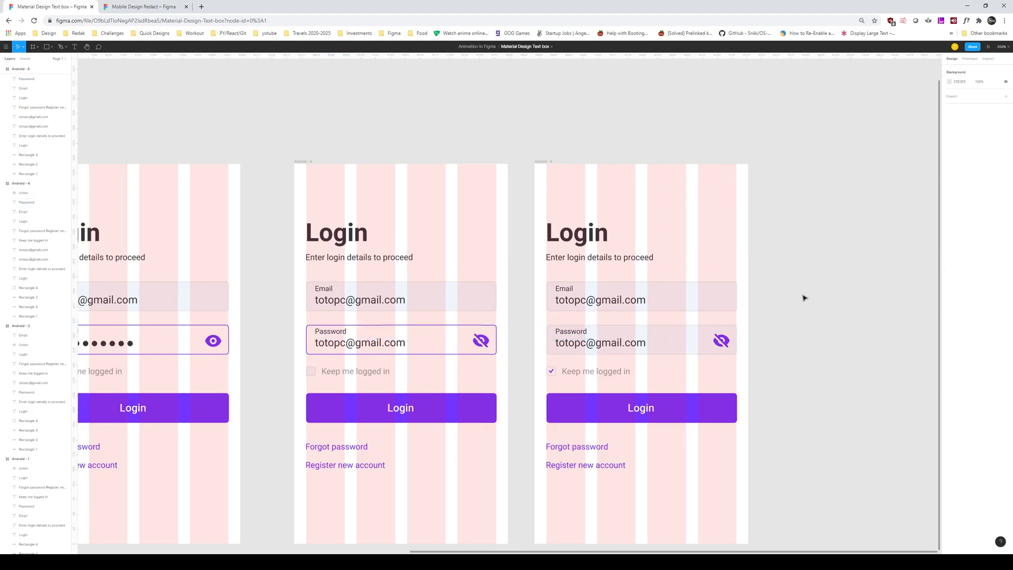
scroll(844, 244, "left", 10)
scroll(769, 256, "right", 3)
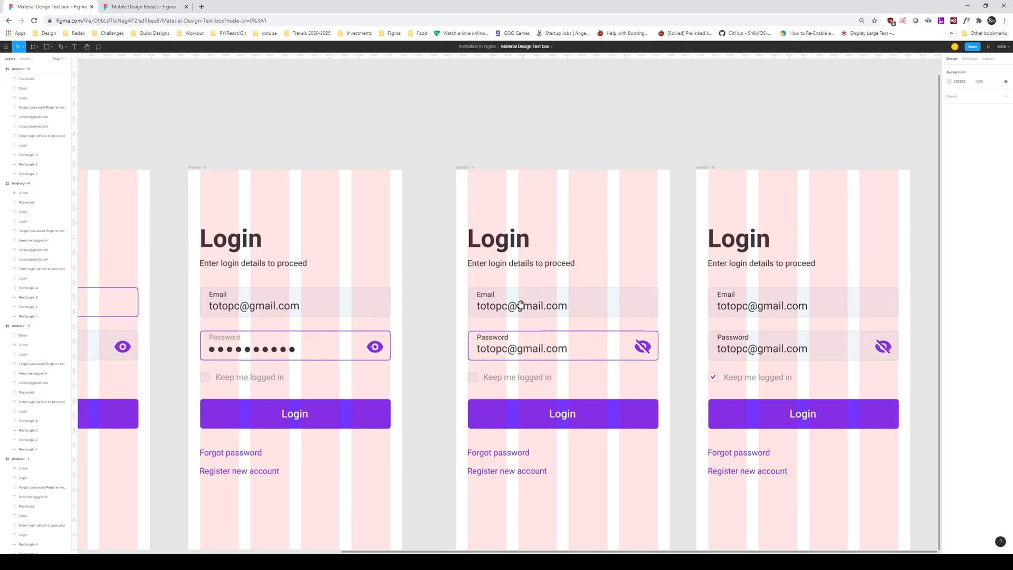
scroll(528, 285, "left", 8)
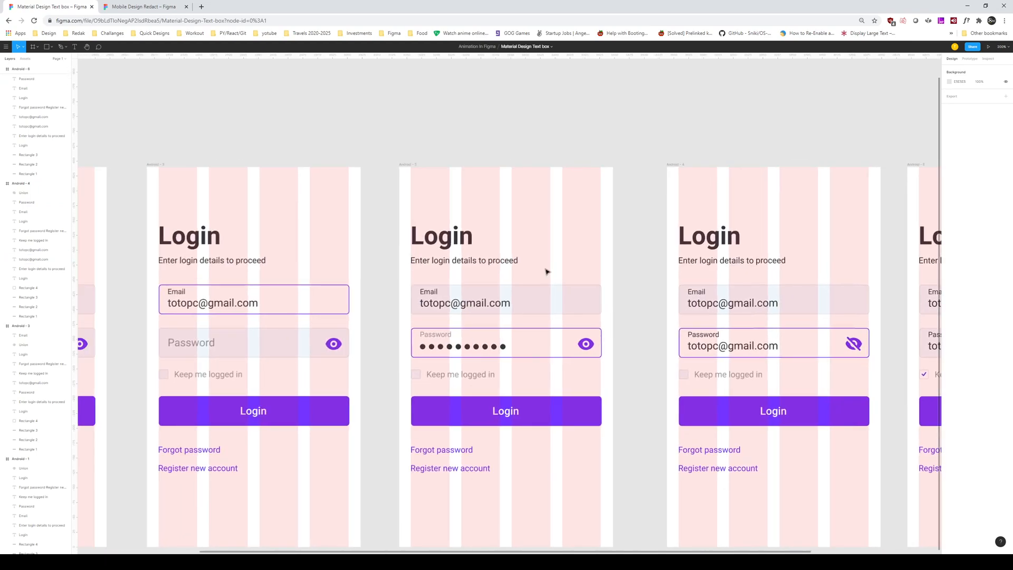
scroll(527, 280, "right", 3)
scroll(528, 280, "up", 1)
Step: Select the Email and Password labels across the screens and set their layer opacity to 5
left_click(361, 361)
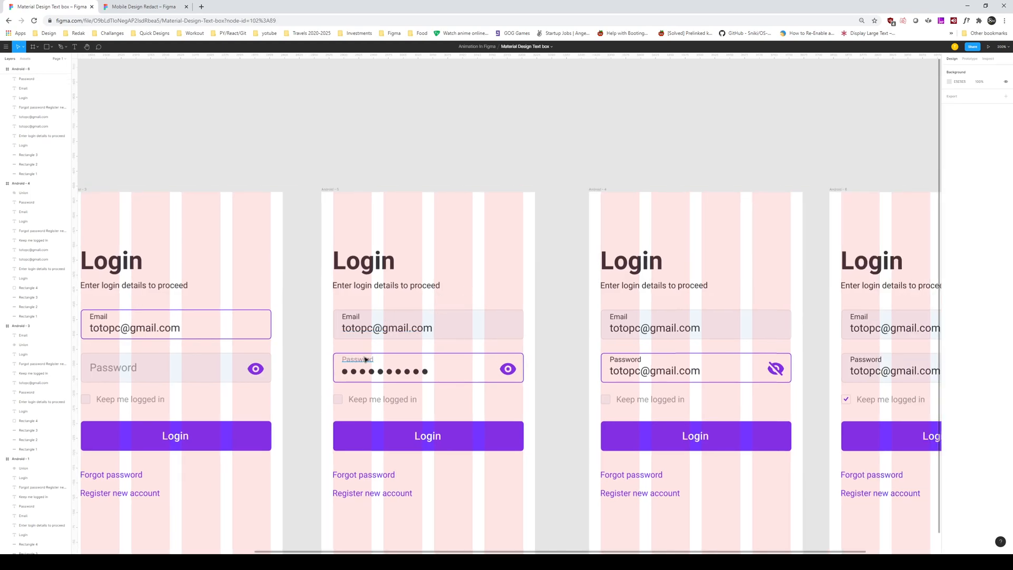
left_click(360, 320, "shift")
left_click(627, 322, "shift")
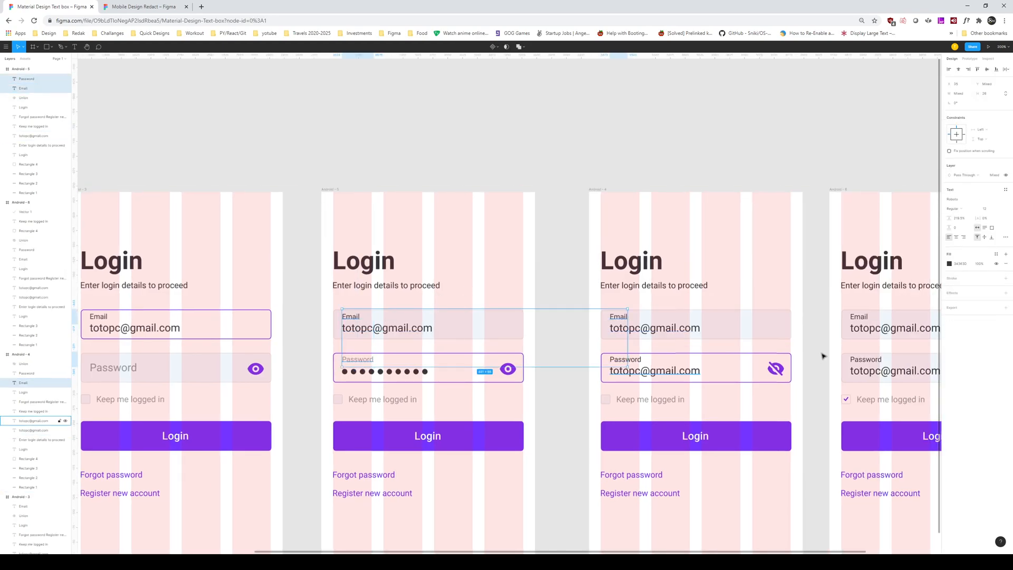
left_click(633, 360)
left_click(617, 320, "shift")
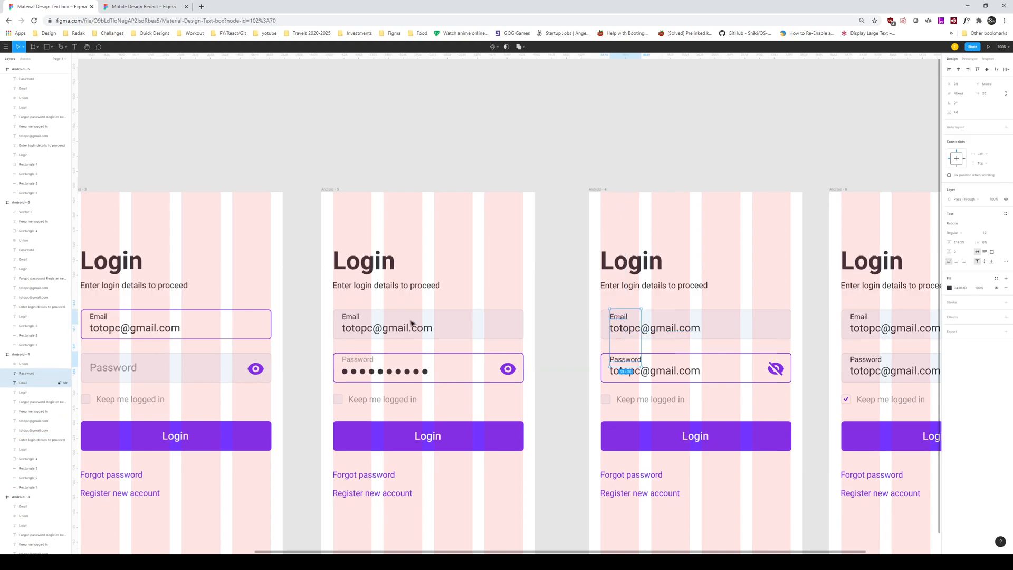
left_click(354, 318, "shift")
left_click(358, 360, "shift")
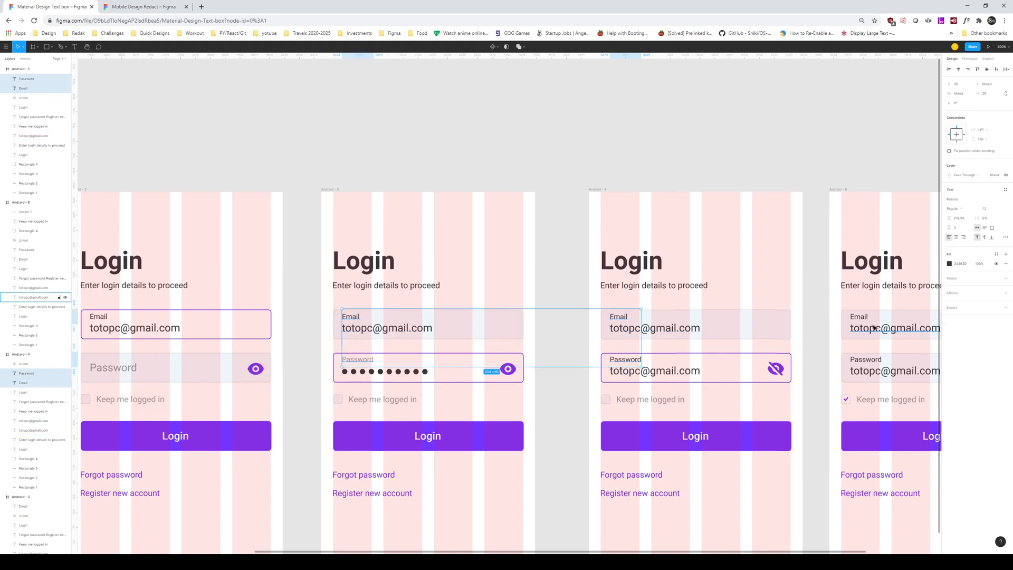
left_click(868, 360, "shift")
left_click(874, 364, "shift")
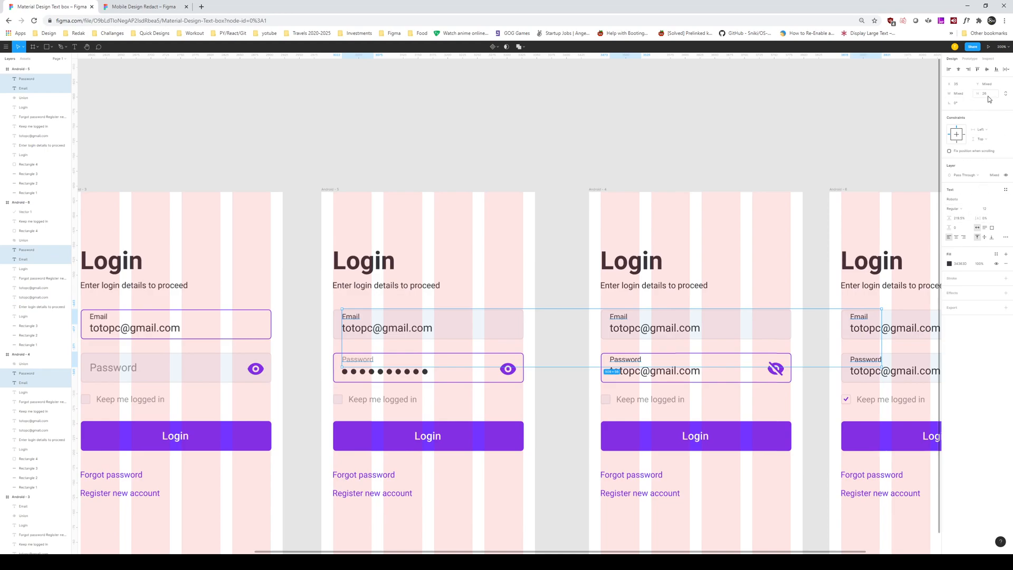
left_click(996, 176)
type("5")
key("Return")
Step: Deselect the labels and pan across the login screens
left_click(738, 138)
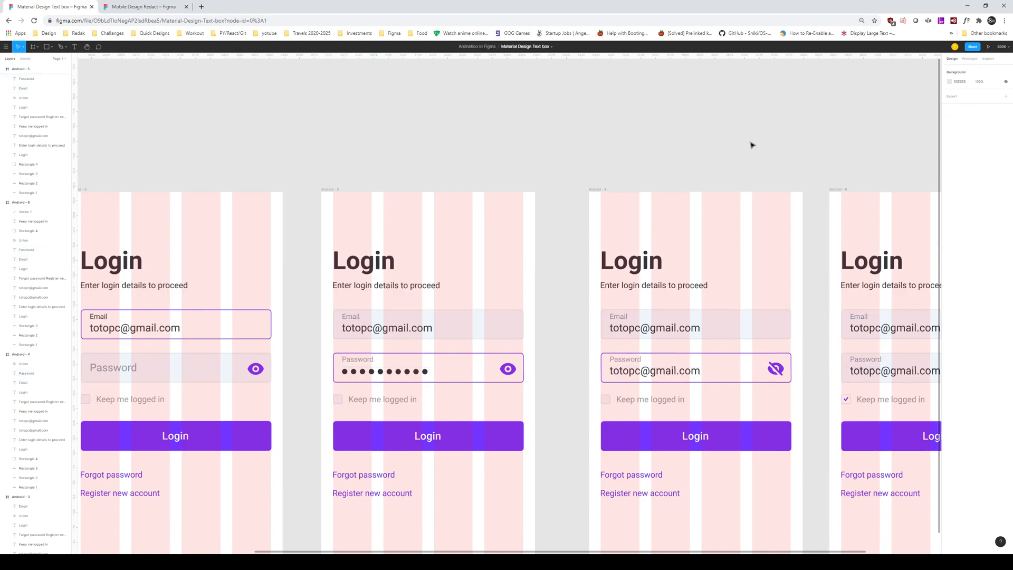
left_click_drag(751, 145, 567, 143)
left_click_drag(712, 350, 890, 318)
left_click_drag(437, 281, 601, 291)
left_click_drag(738, 292, 402, 290)
Step: Select the Email and Password labels on every screen and nudge them down slightly
left_click(729, 293)
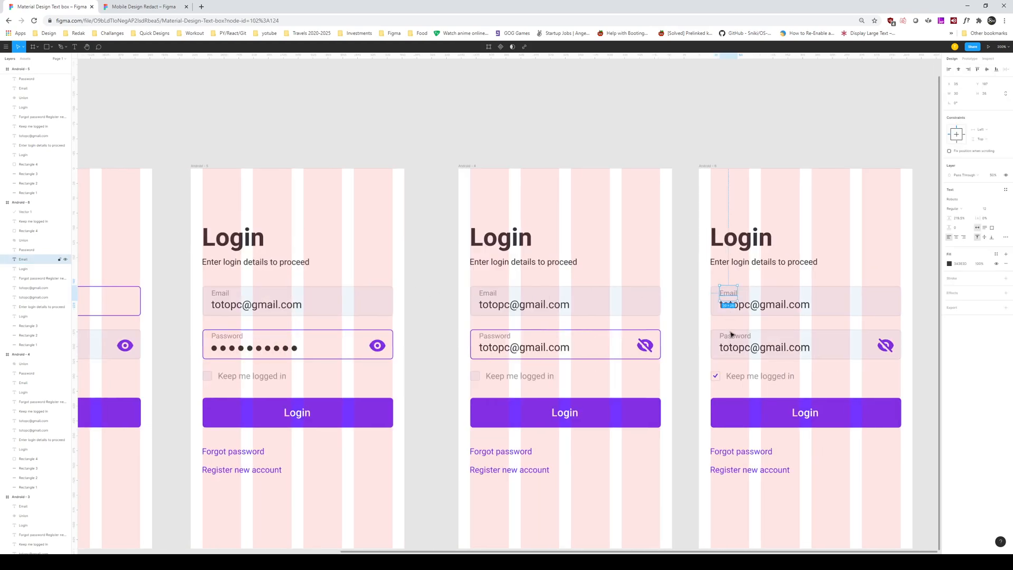
left_click(732, 336, "shift")
left_click(495, 336, "shift")
left_click(487, 294, "shift")
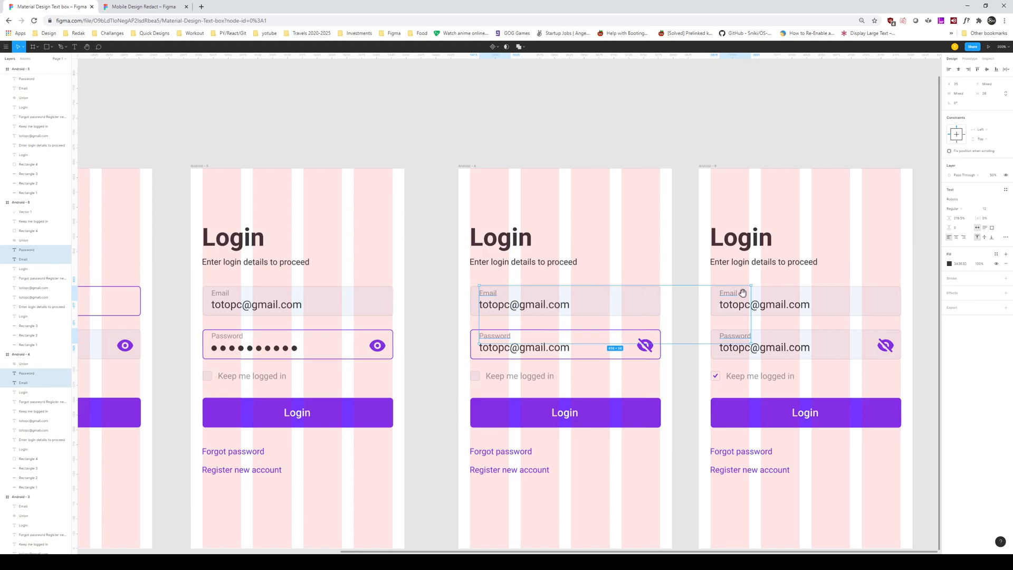
scroll(743, 293, "left", 5)
left_click(575, 305, "shift")
left_click(580, 350, "shift")
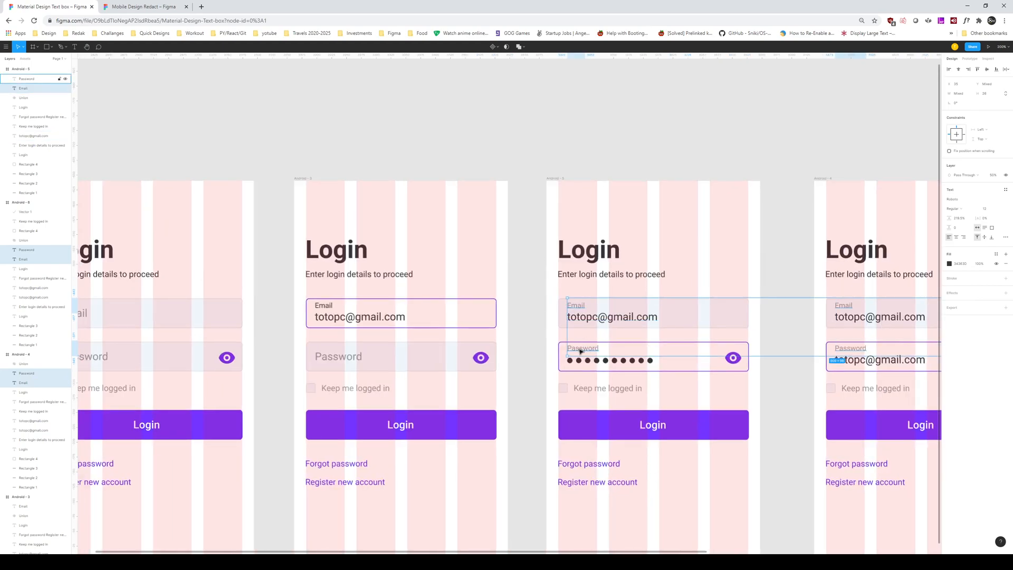
left_click(323, 307, "shift")
key("Down")
Step: Deselect, zoom out and centre the row of five login screens
left_click(524, 204)
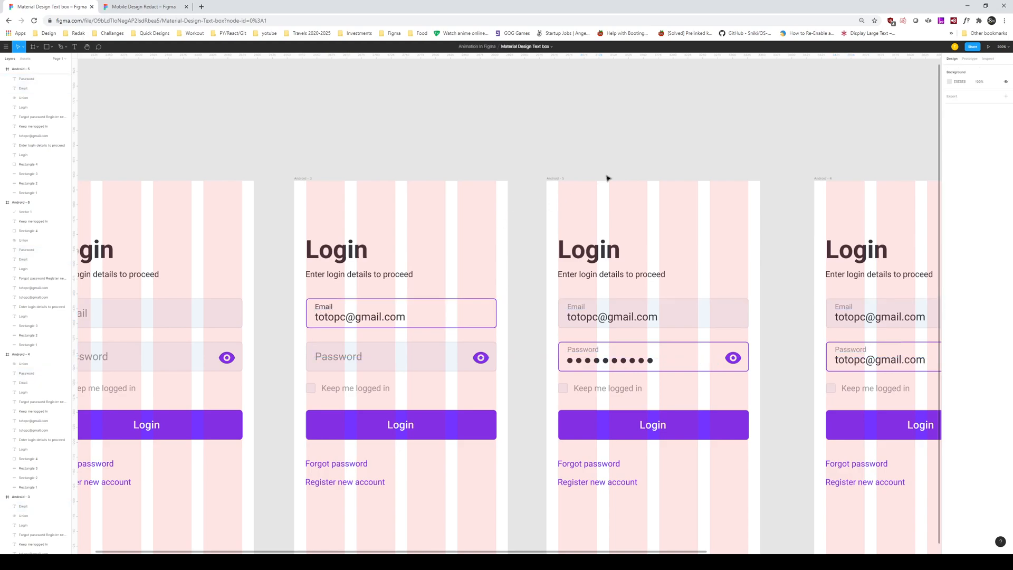
scroll(586, 183, "right", 5)
scroll(570, 216, "right", 3)
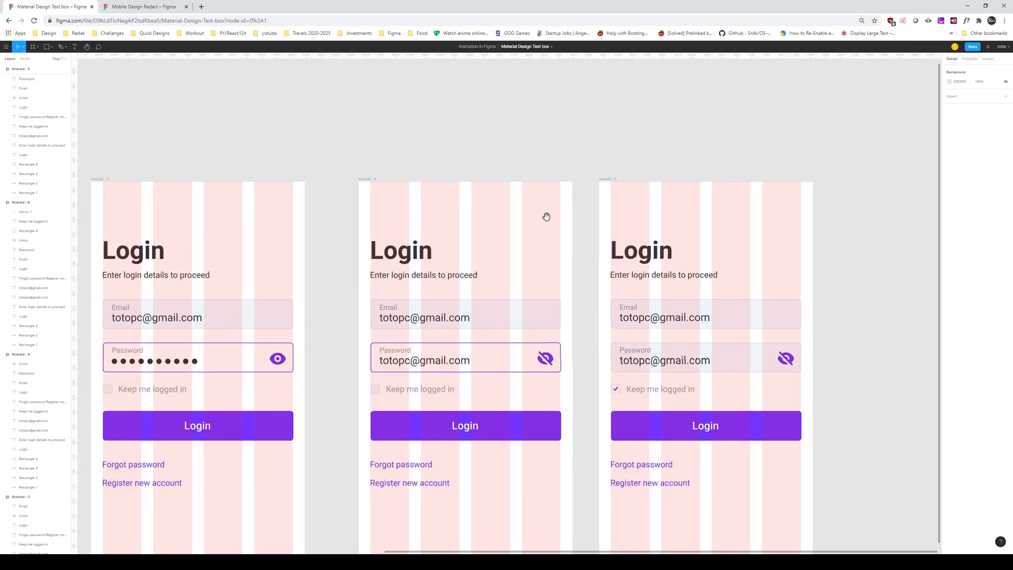
key("minus")
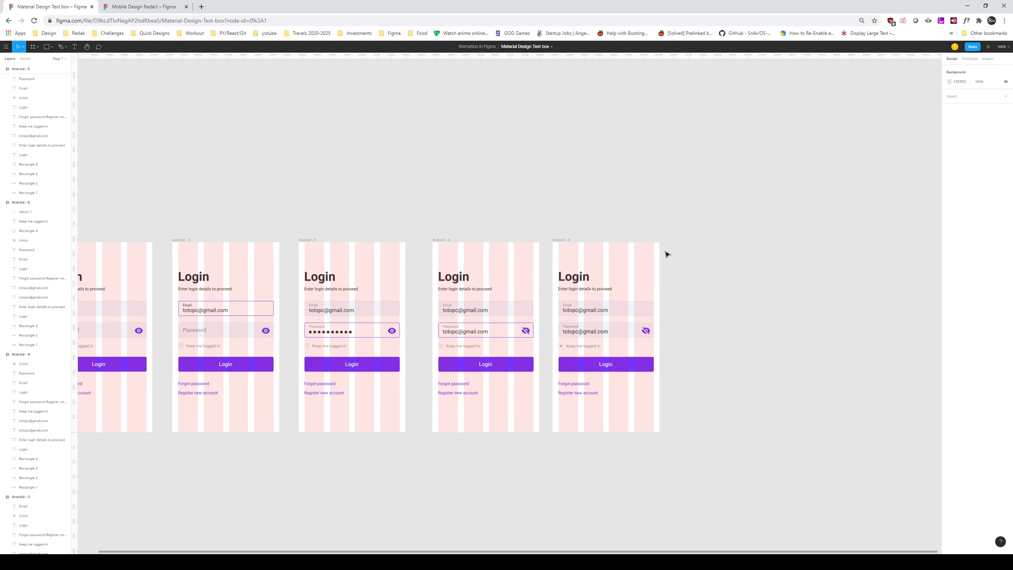
left_click_drag(676, 241, 750, 255)
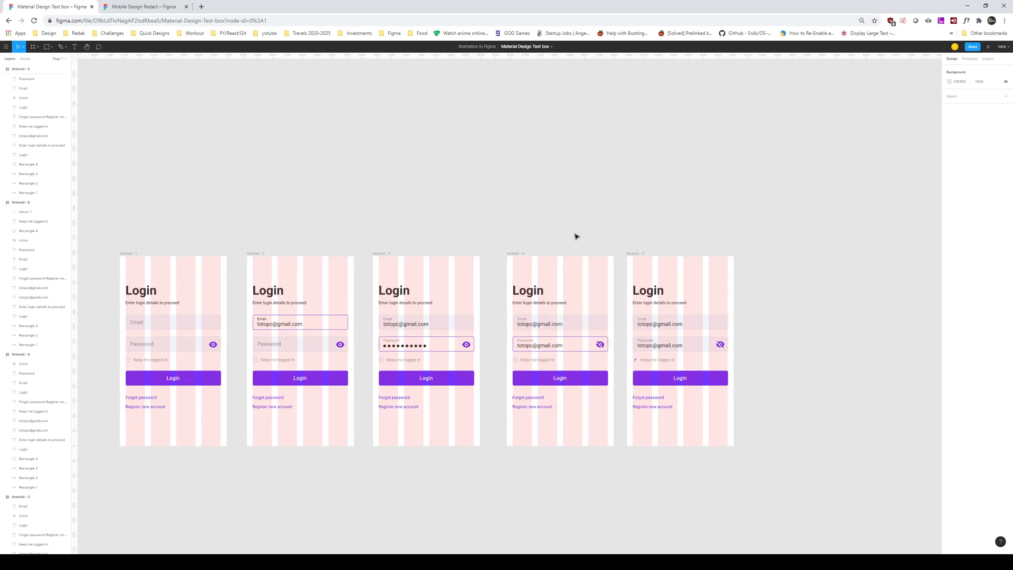
left_click(539, 350)
double_click(538, 349)
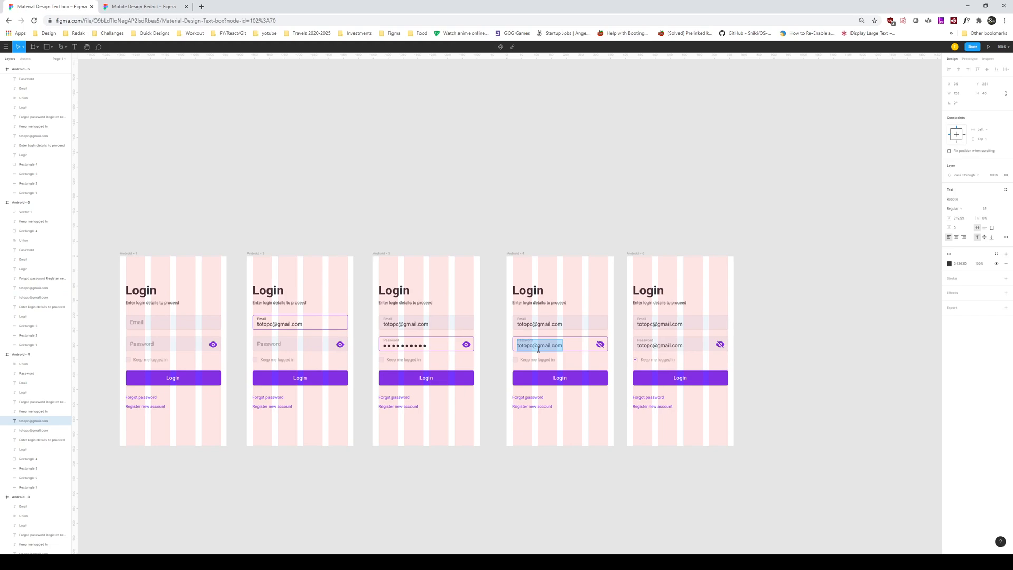
type("12345")
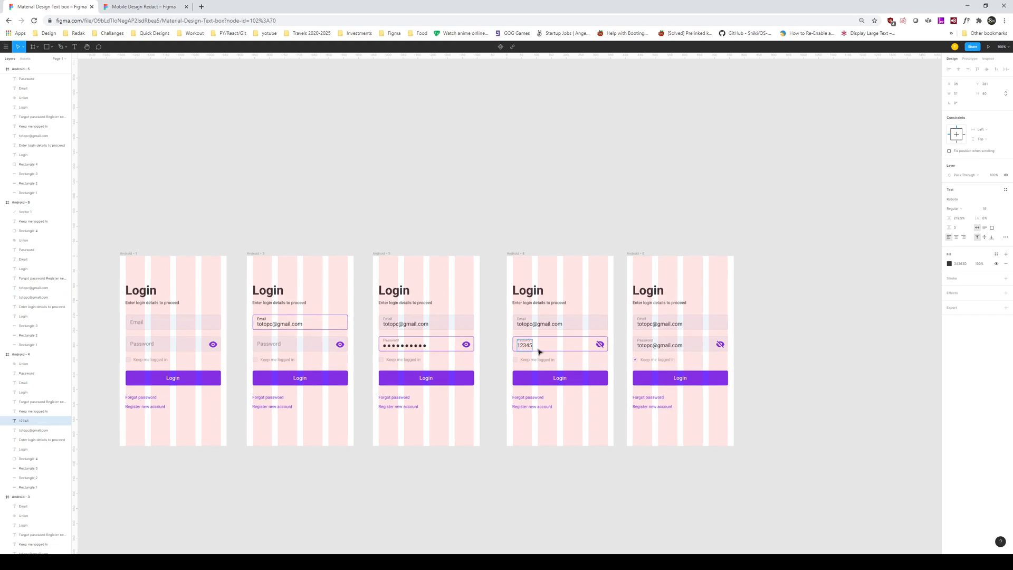
type("_UI")
Step: Copy 12345_UI and paste it over the fifth screen's password text
double_click(539, 349)
key("ctrl+c")
double_click(668, 347)
key("ctrl+v")
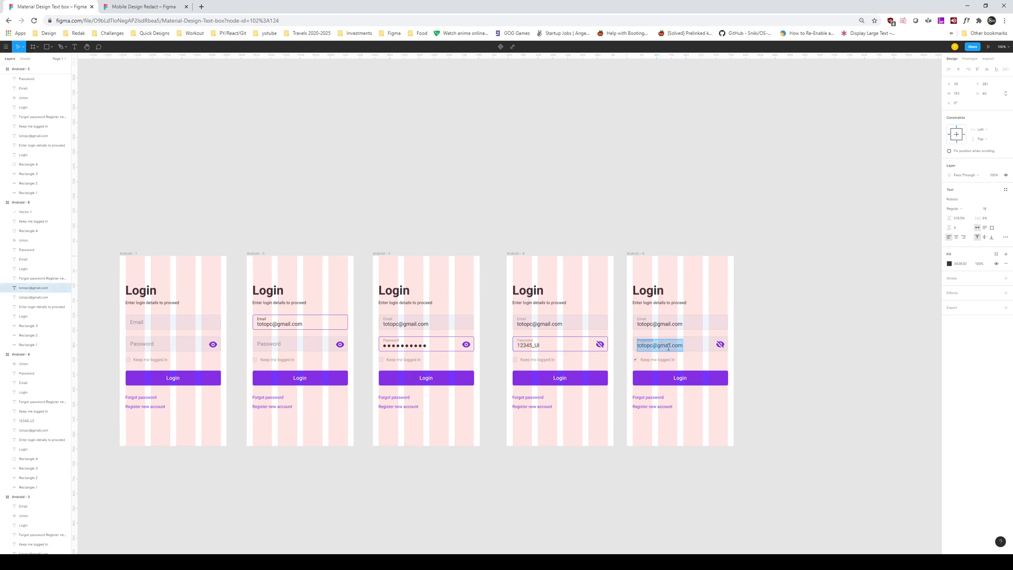
left_click(759, 346)
left_click_drag(760, 344, 875, 313)
left_click_drag(630, 164, 574, 184)
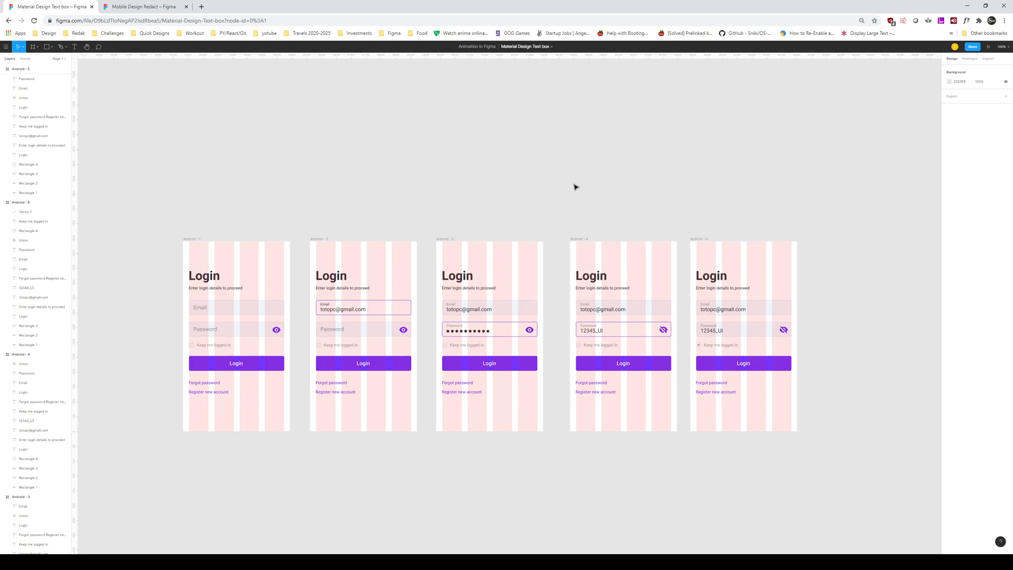
scroll(652, 193, "right", 5)
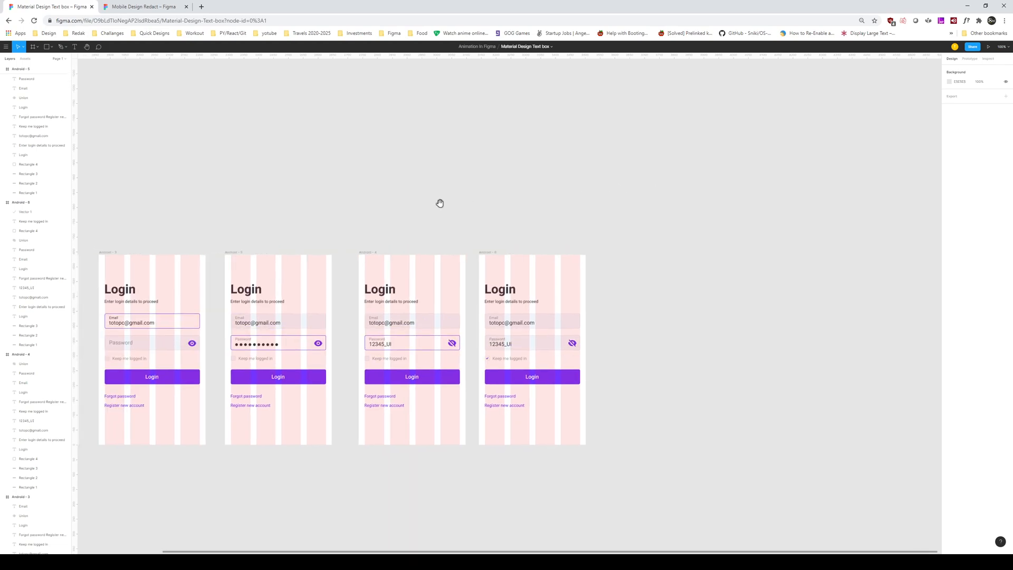
scroll(484, 231, "left", 8)
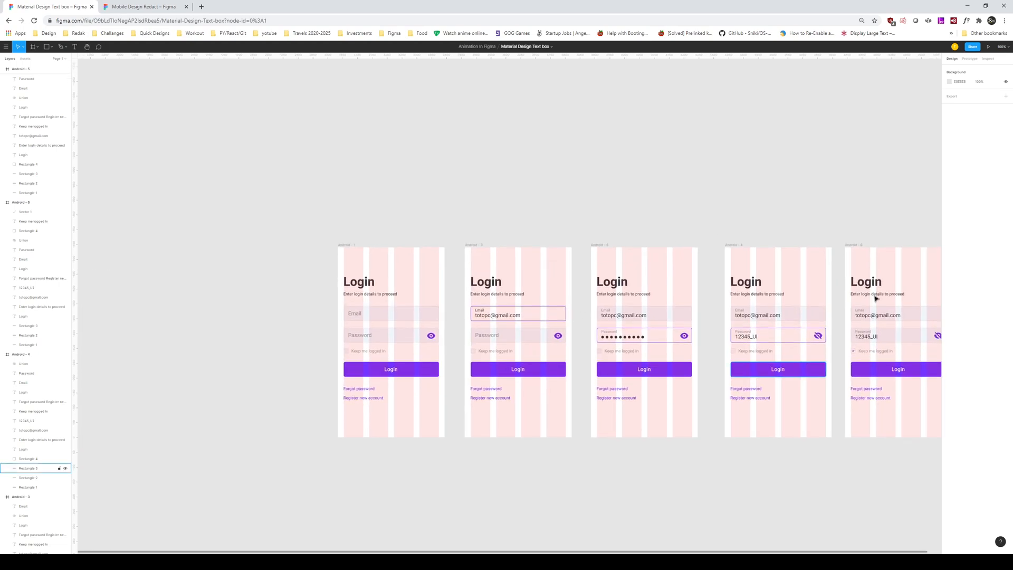
scroll(764, 282, "right", 3)
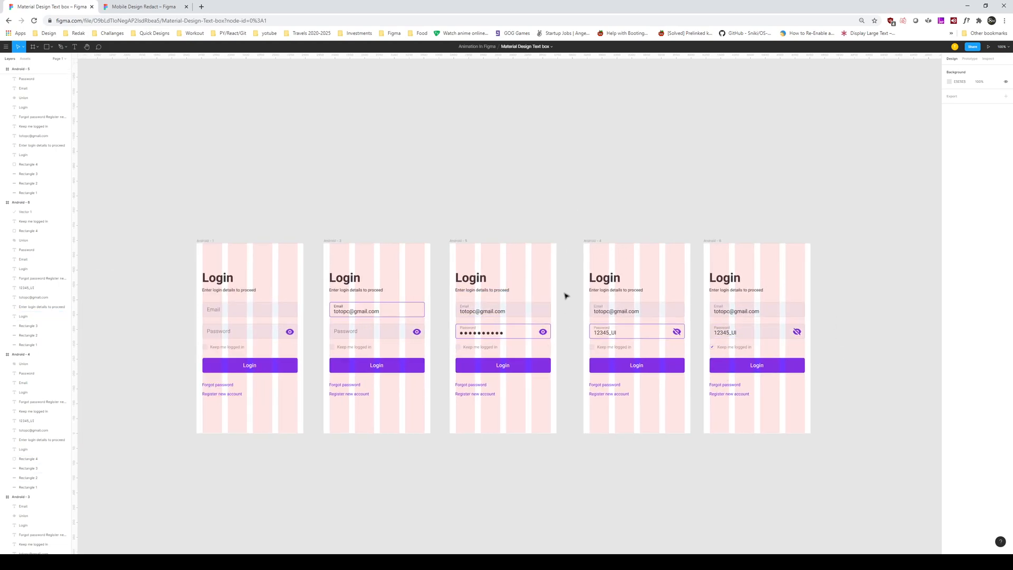
scroll(539, 207, "left", 3)
left_click_drag(513, 196, 634, 210)
key("ctrl+plus")
key("ctrl+minus")
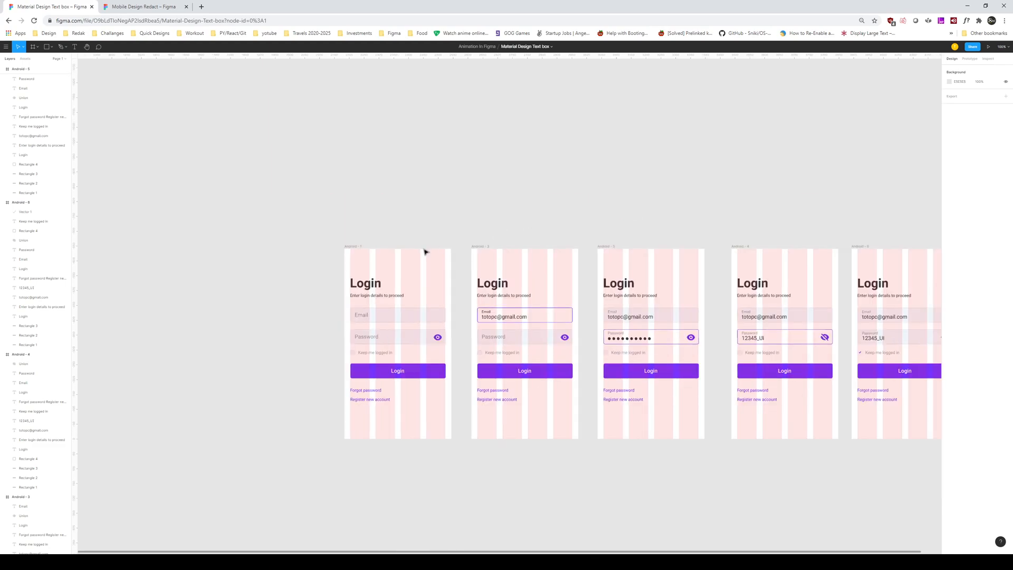
left_click(351, 246)
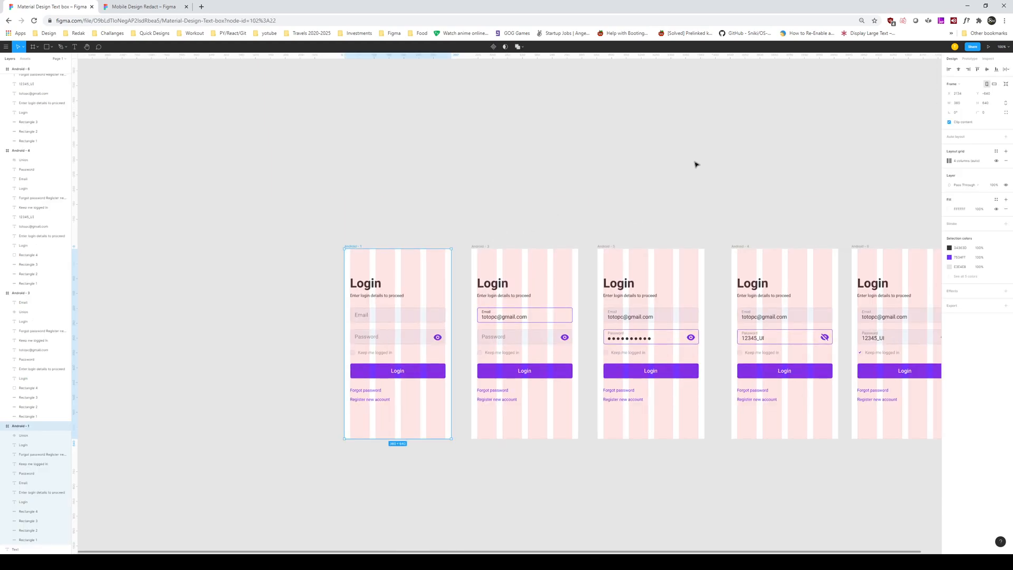
key("ctrl+plus")
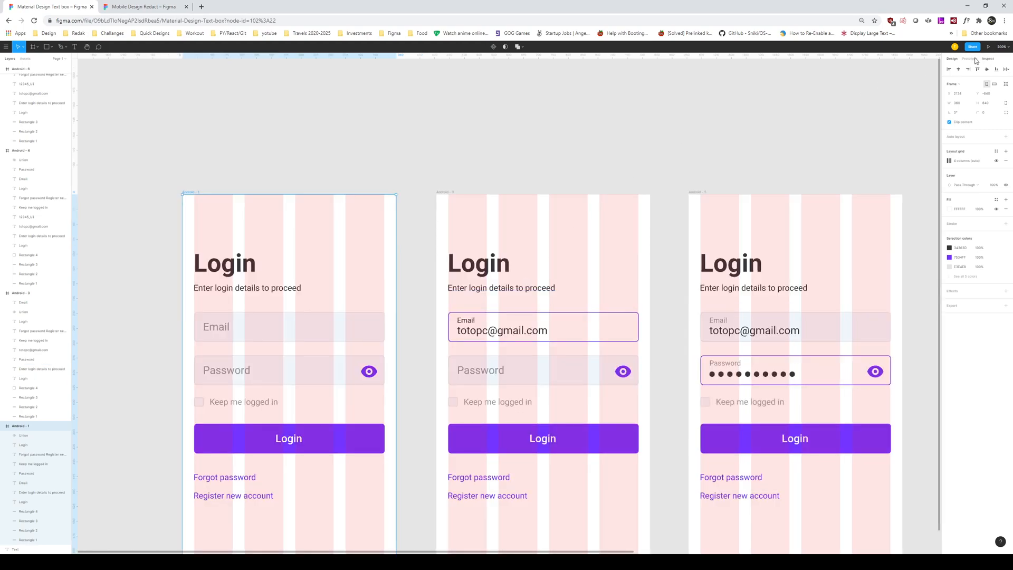
key("shift+e")
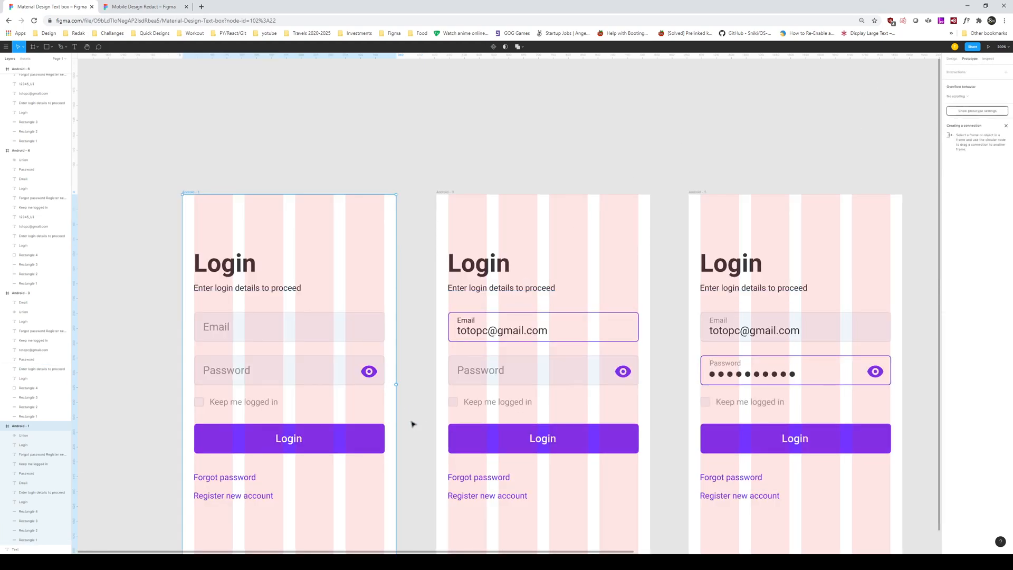
Step: Link the first screen's Email field on tap to Android - 3 with Smart animate, Ease Out, 50ms
scroll(415, 392, "down", 2)
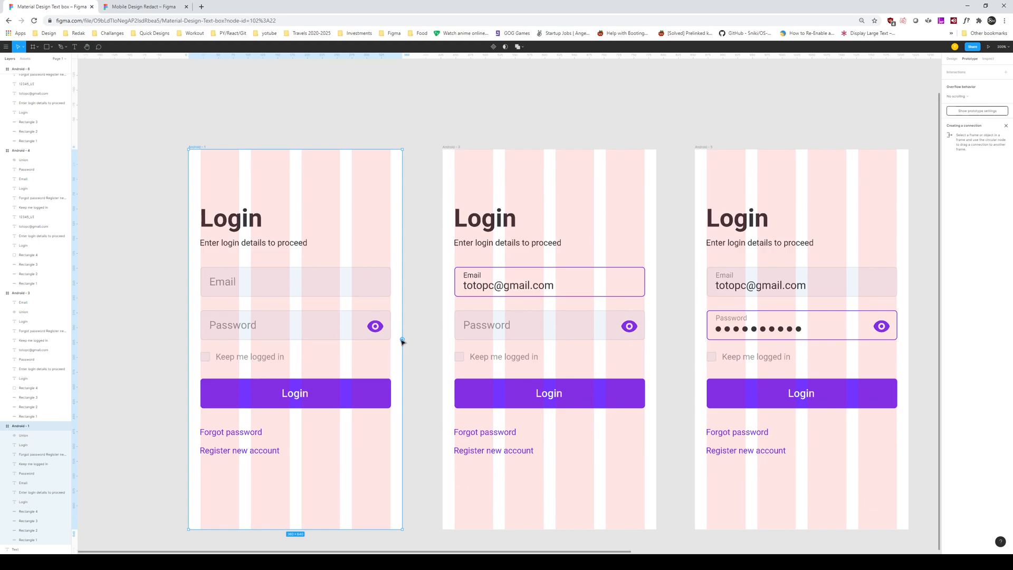
mouse_move(402, 339)
left_mouse_down()
mouse_move(430, 305)
mouse_move(428, 345)
mouse_move(421, 221)
mouse_move(451, 217)
mouse_move(419, 346)
left_mouse_up()
left_click(386, 282)
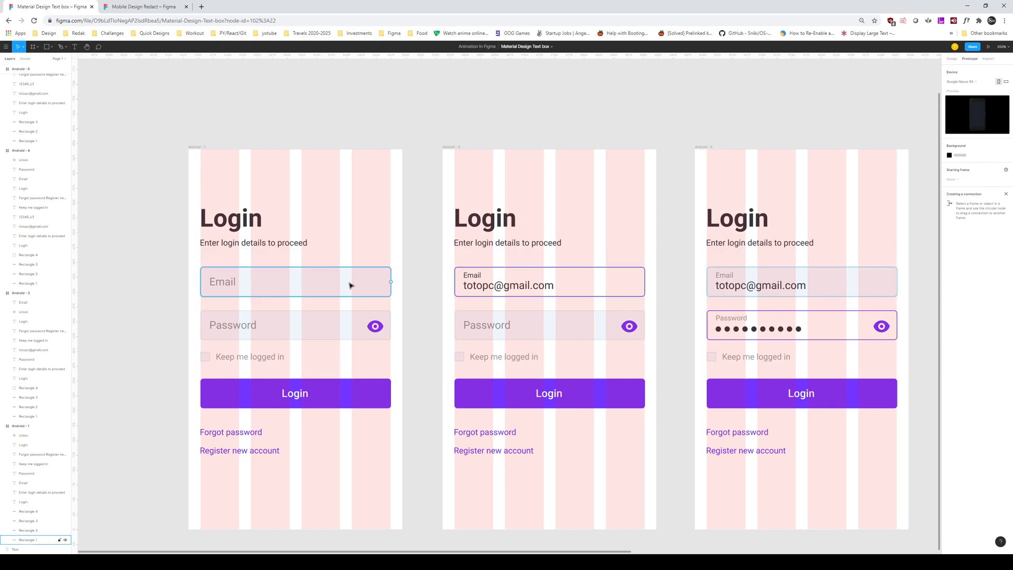
left_click_drag(397, 284, 469, 245)
left_click_drag(498, 292, 498, 292)
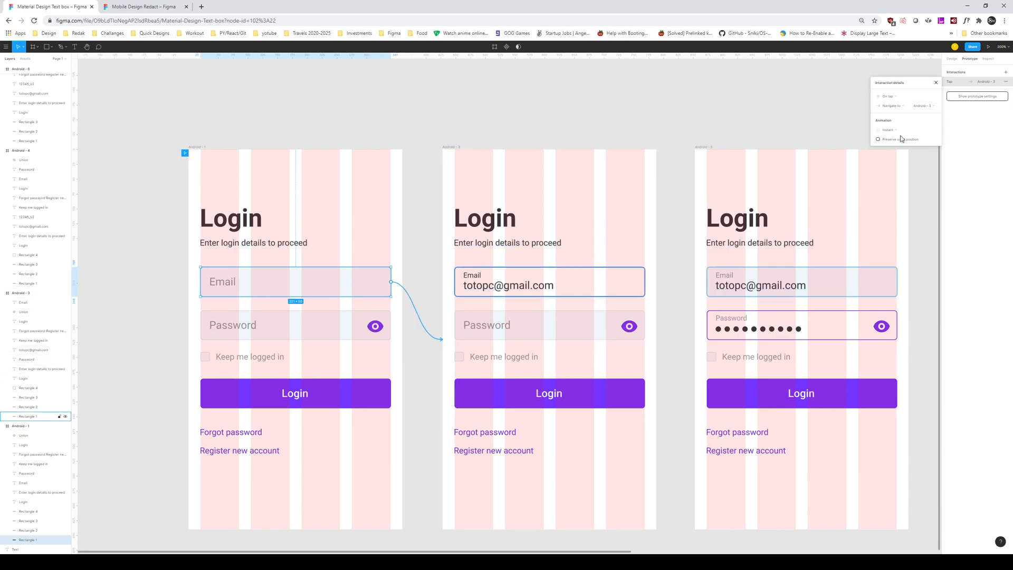
left_click(890, 97)
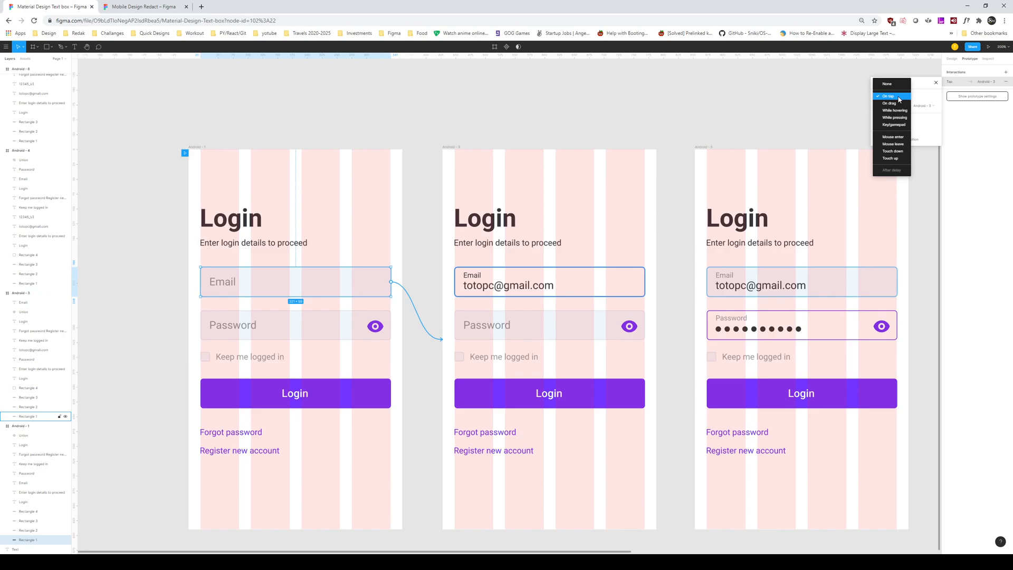
left_click(899, 98)
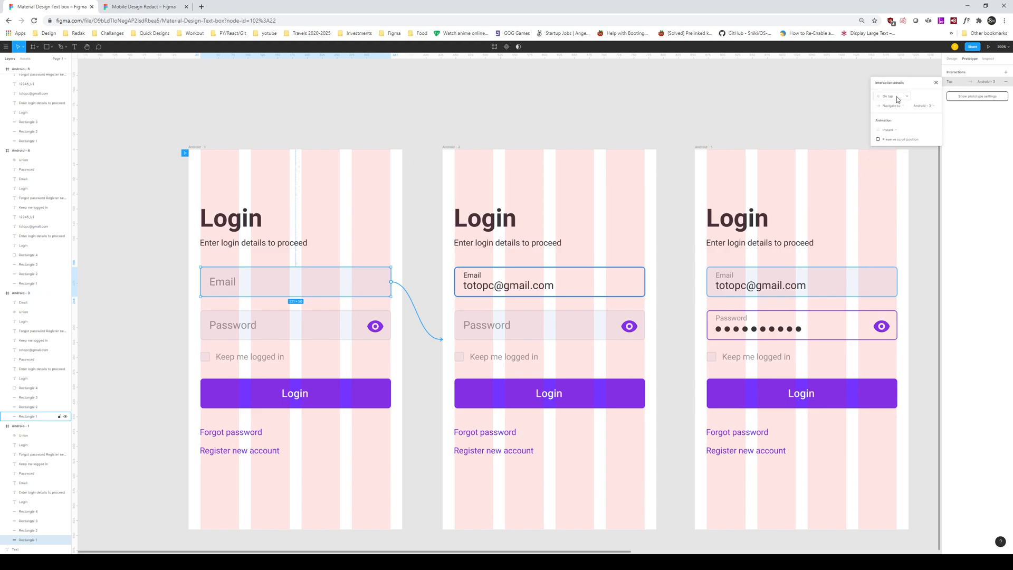
left_click(892, 131)
left_click(904, 146)
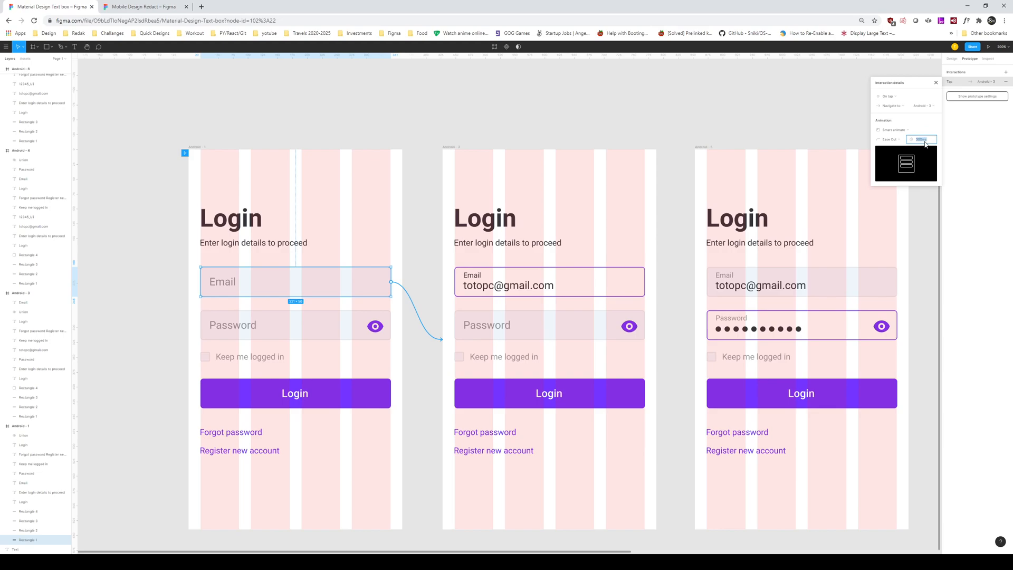
key("Return")
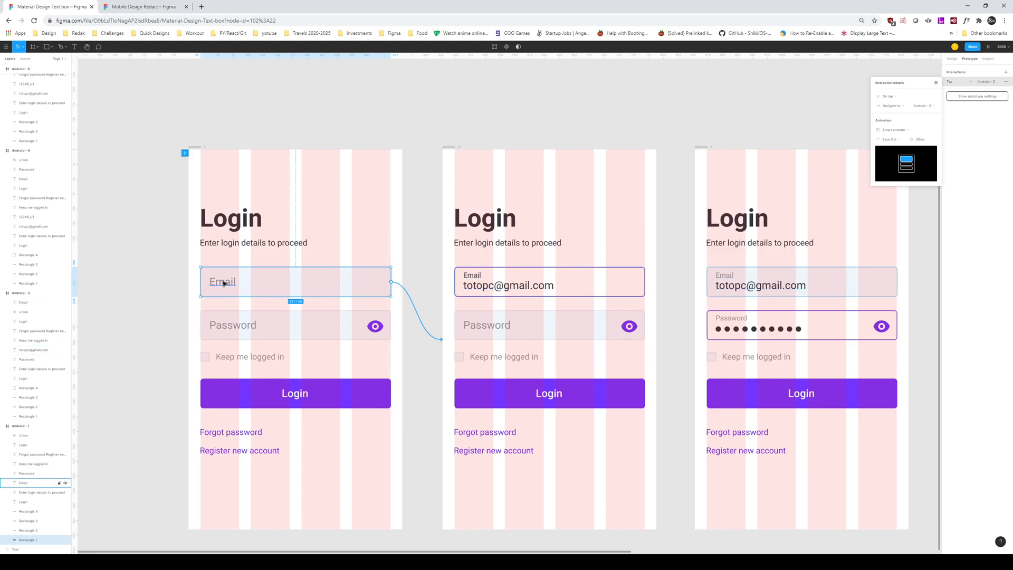
Step: Link the email-filled Android - 3 screen to the hidden-password Android - 5 screen
left_click(452, 148)
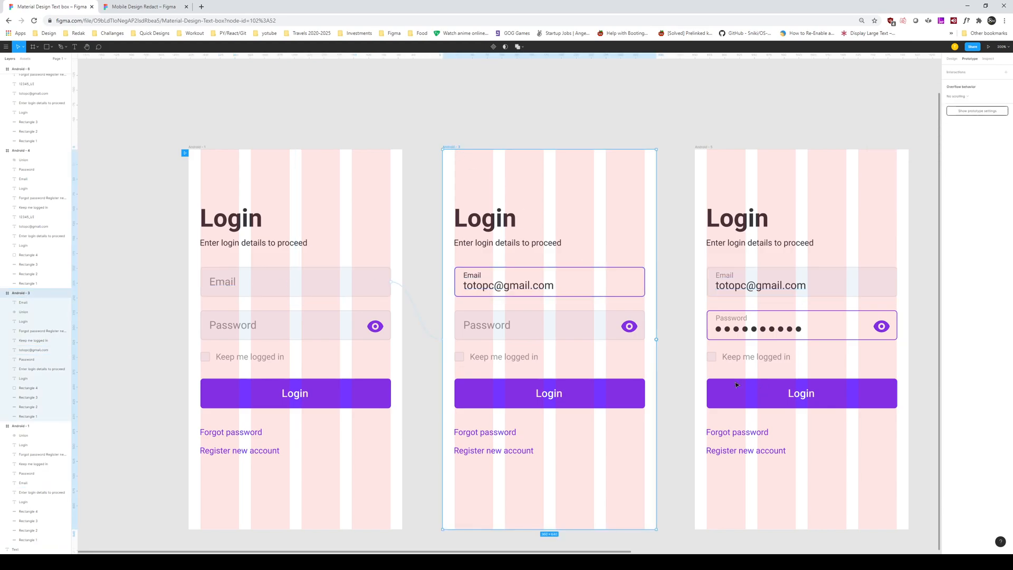
left_click_drag(656, 341, 774, 311)
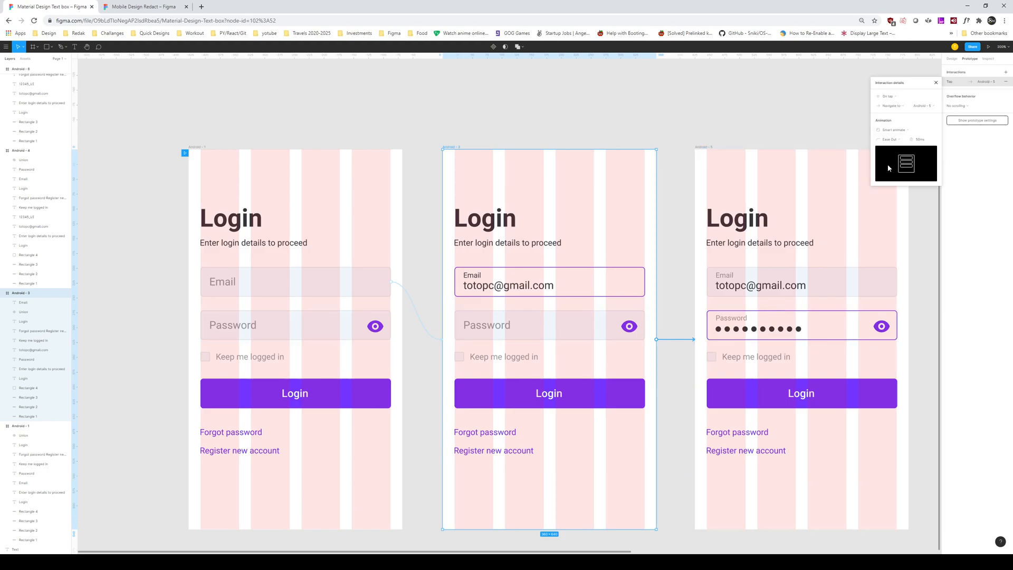
scroll(694, 278, "right", 7)
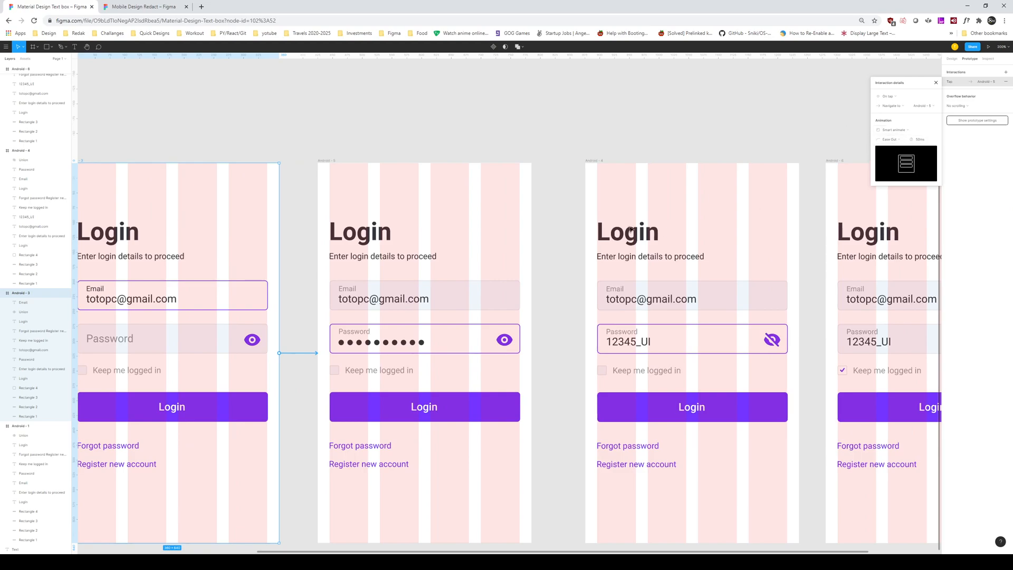
scroll(534, 128, "right", 1)
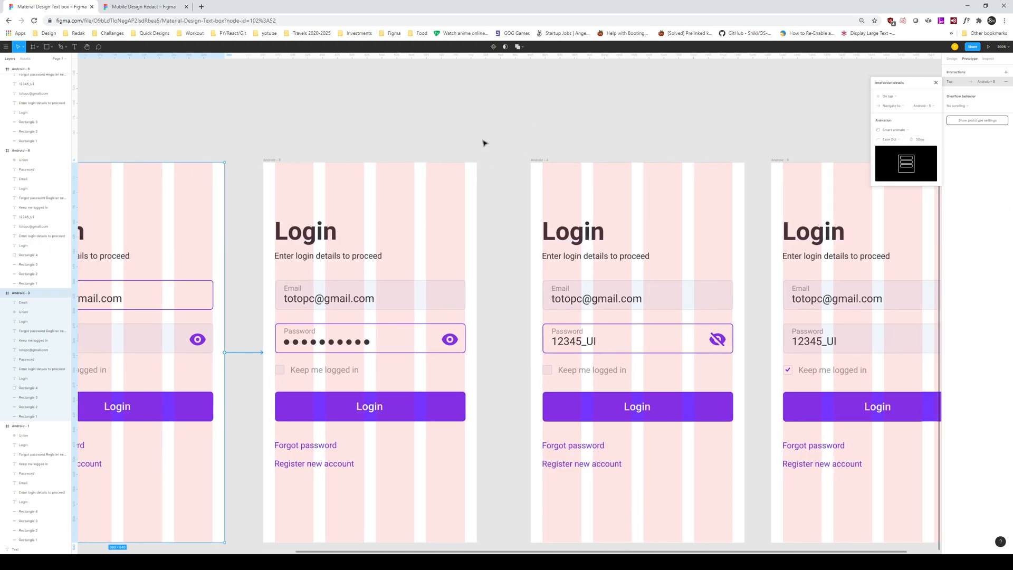
Step: Link Android - 5 to the revealed-password Android - 4 screen with an Instant transition
left_click(271, 160)
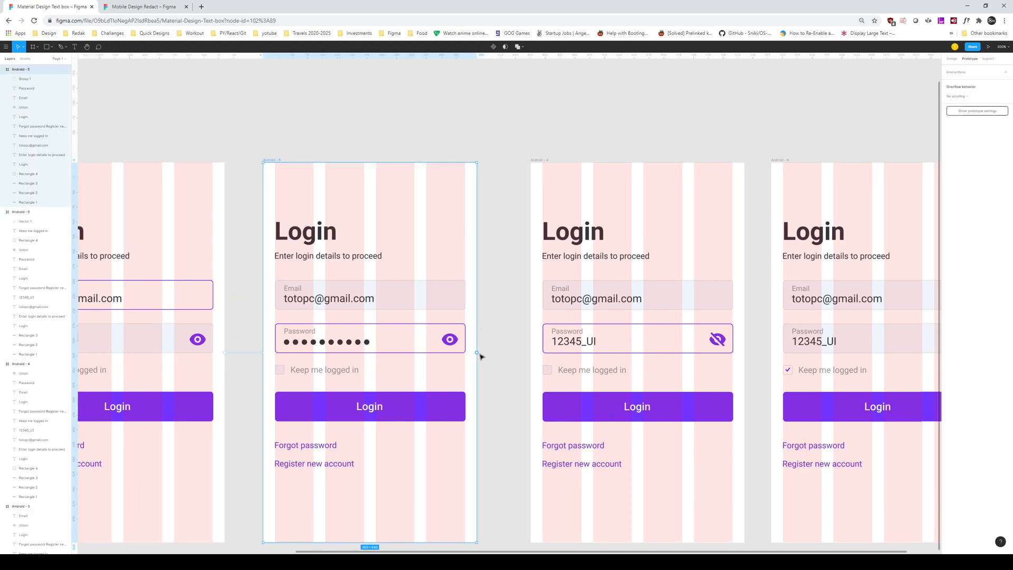
left_click_drag(477, 354, 545, 355)
left_click_drag(581, 257, 587, 333)
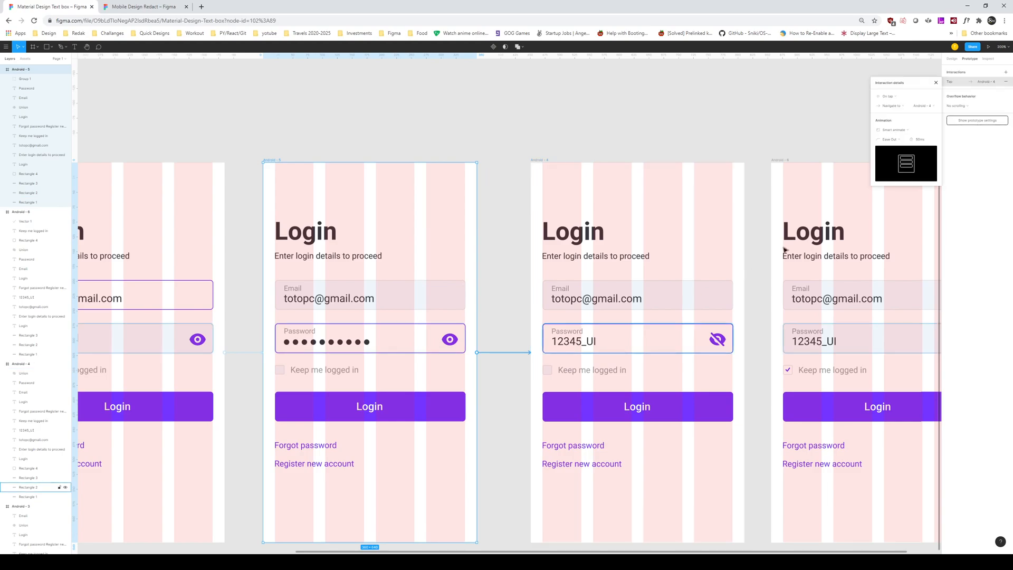
left_click(897, 130)
left_click(896, 122)
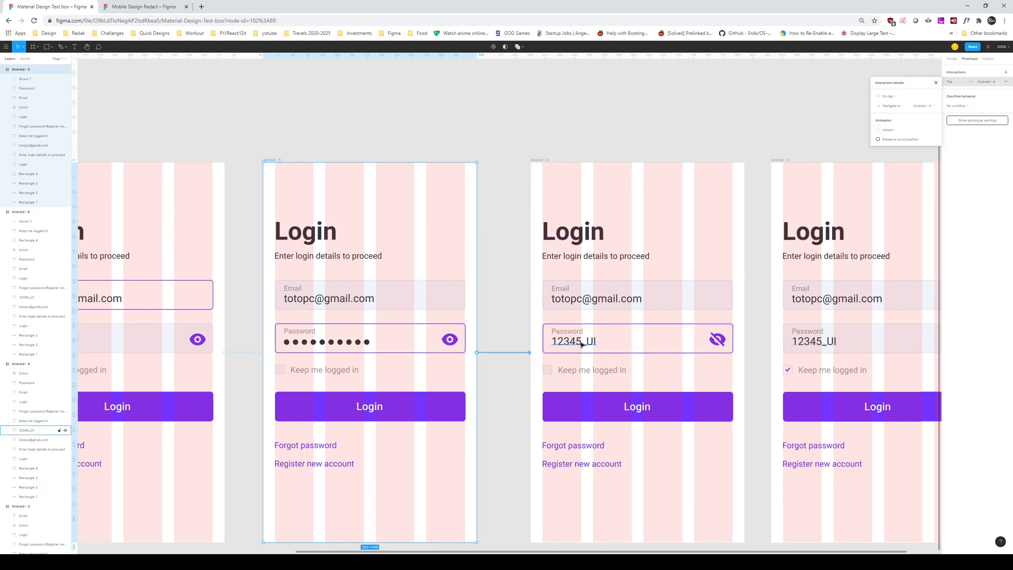
scroll(525, 323, "right", 5)
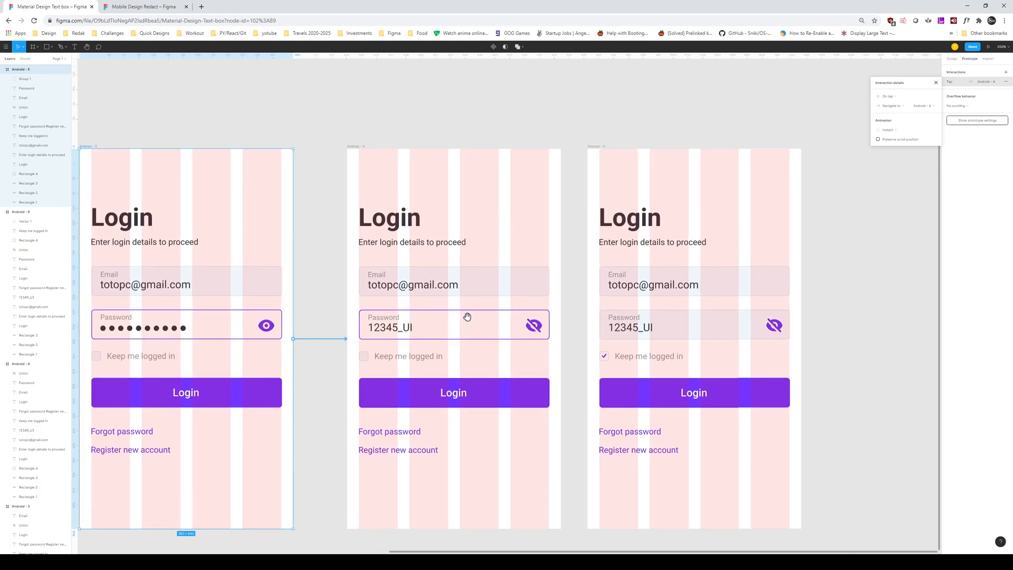
Step: Link Android - 4 to the Keep me logged in screen Android - 6 using On tap / Navigate to
left_click(352, 152)
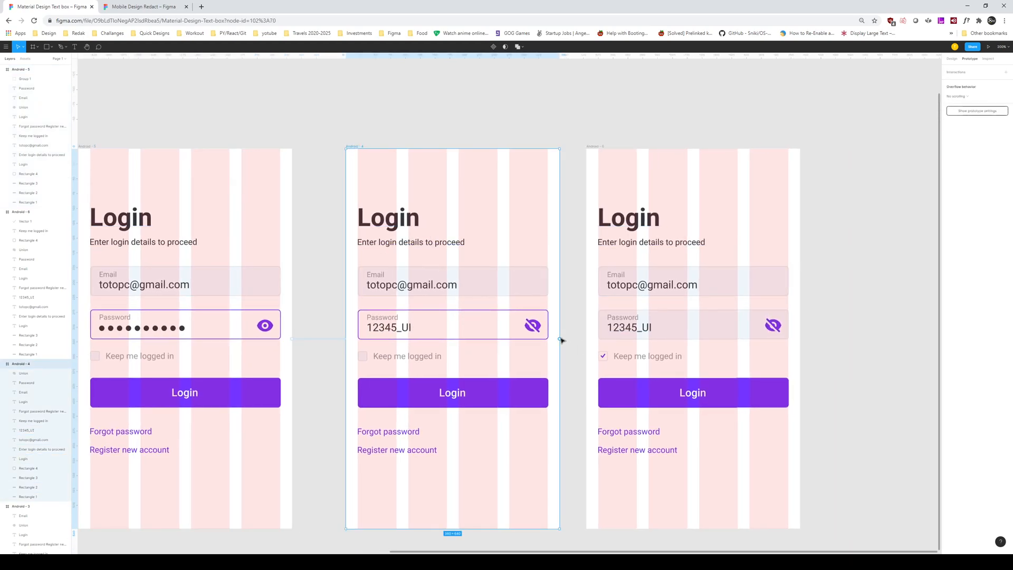
left_click_drag(560, 341, 619, 339)
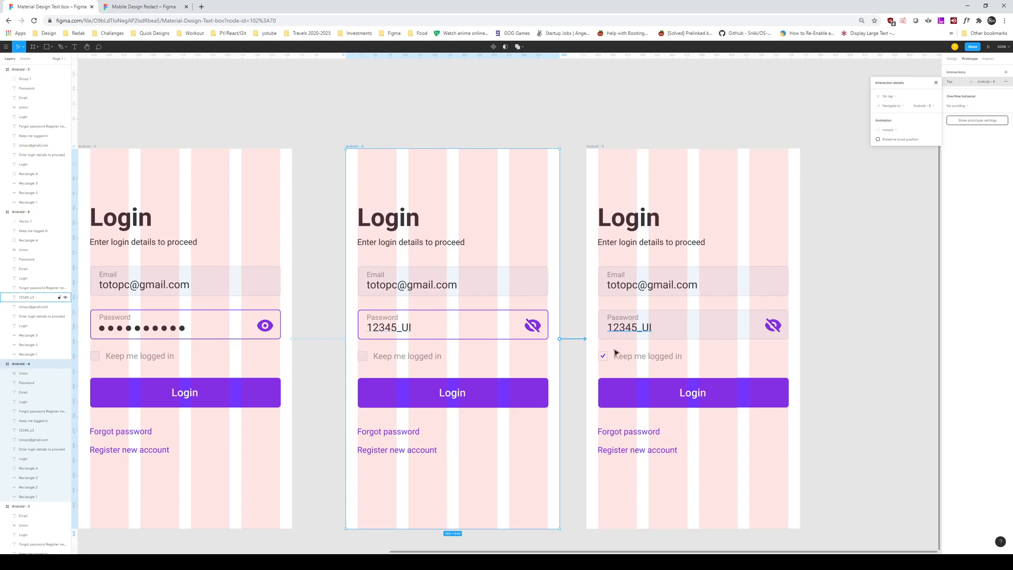
left_click(890, 102)
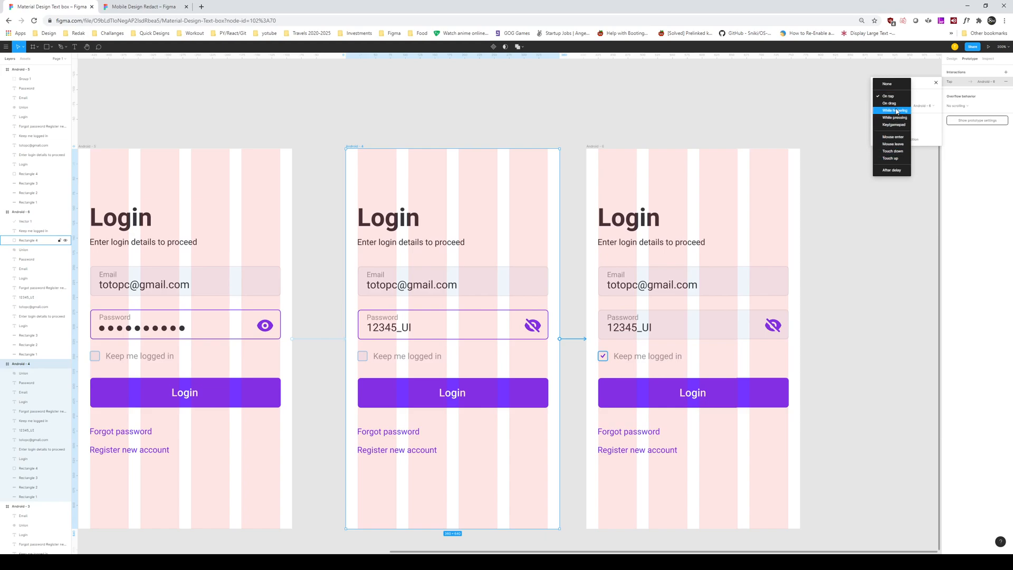
left_click(893, 96)
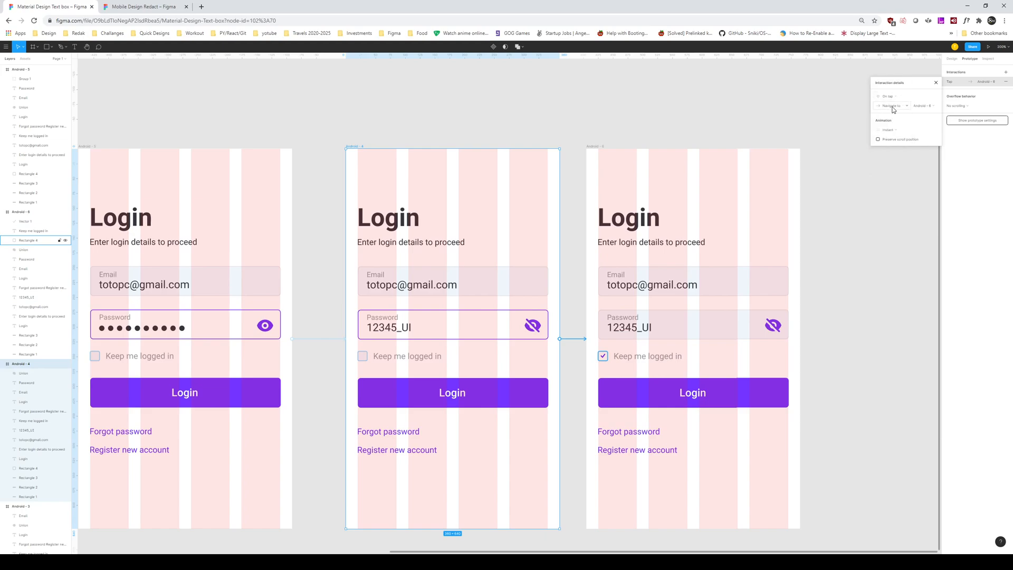
left_click(894, 110)
left_click(895, 136)
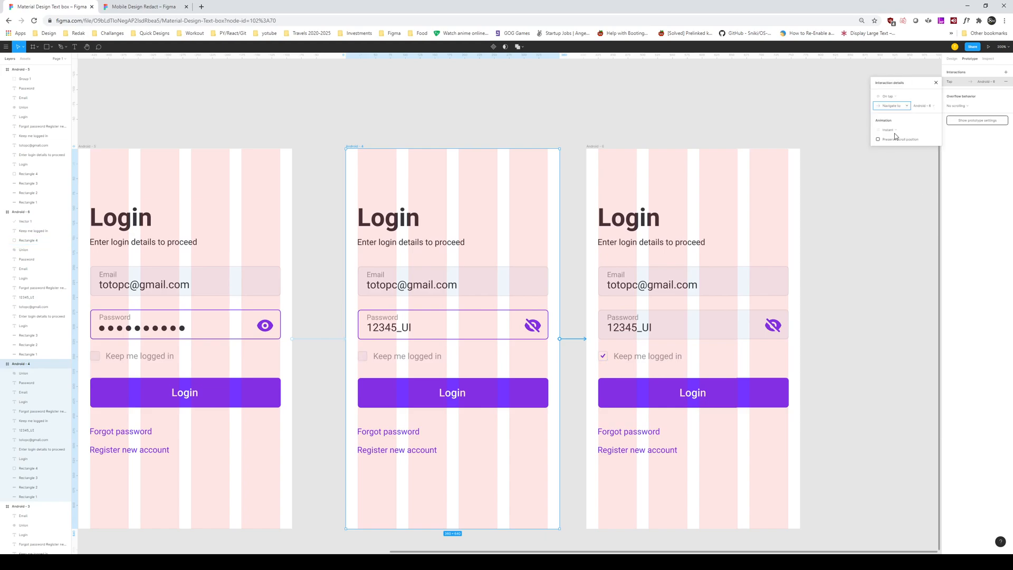
left_click(893, 224)
Step: Link Android - 6 back to the first empty login screen, Android - 1
key("ctrl+minus")
key("ctrl+minus")
left_click_drag(632, 259, 647, 266)
left_click(640, 307)
left_click_drag(677, 350, 394, 354)
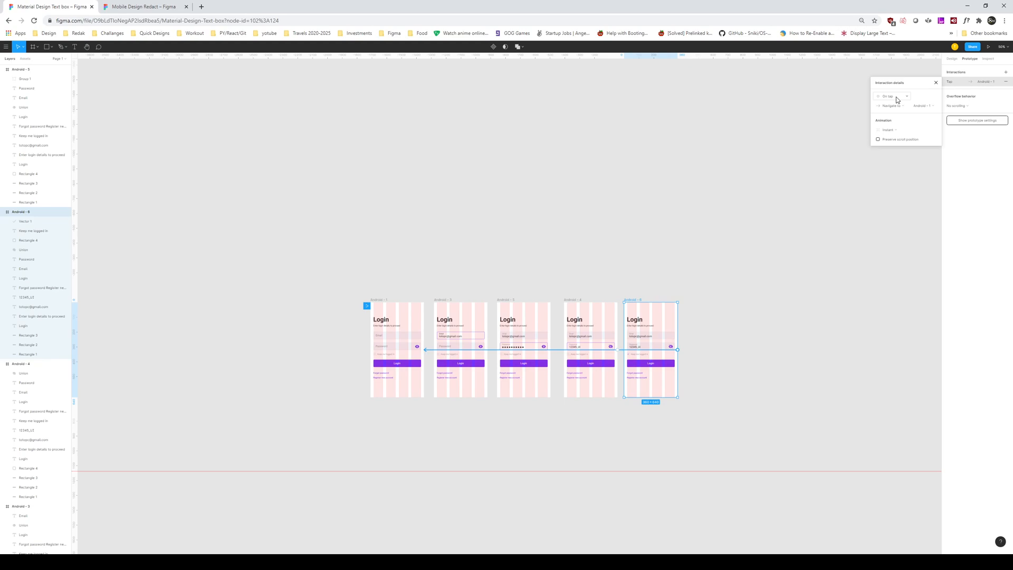
Step: Deselect, zoom in on the five screens and launch the prototype presentation
left_click(797, 300)
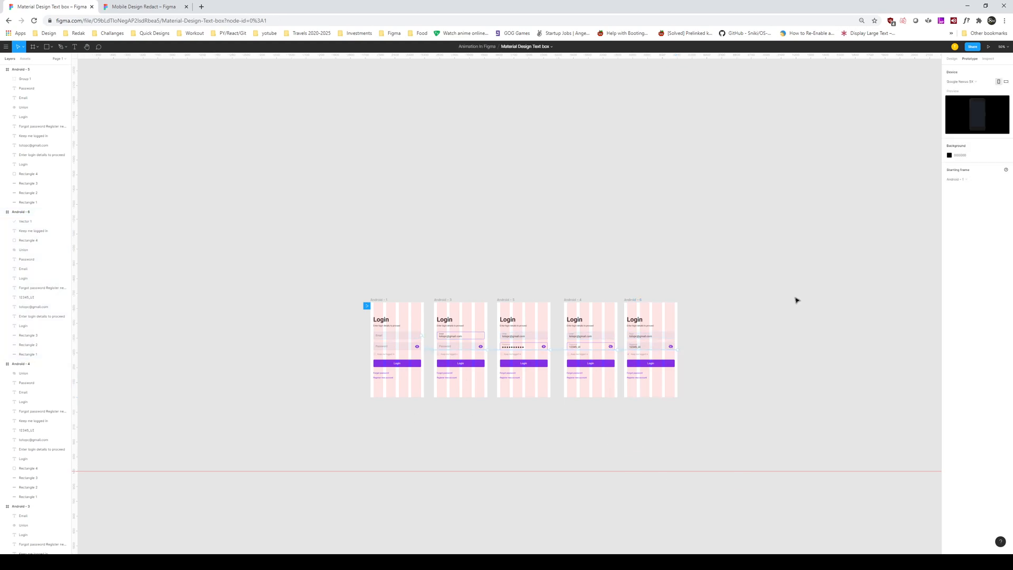
key("ctrl+equal")
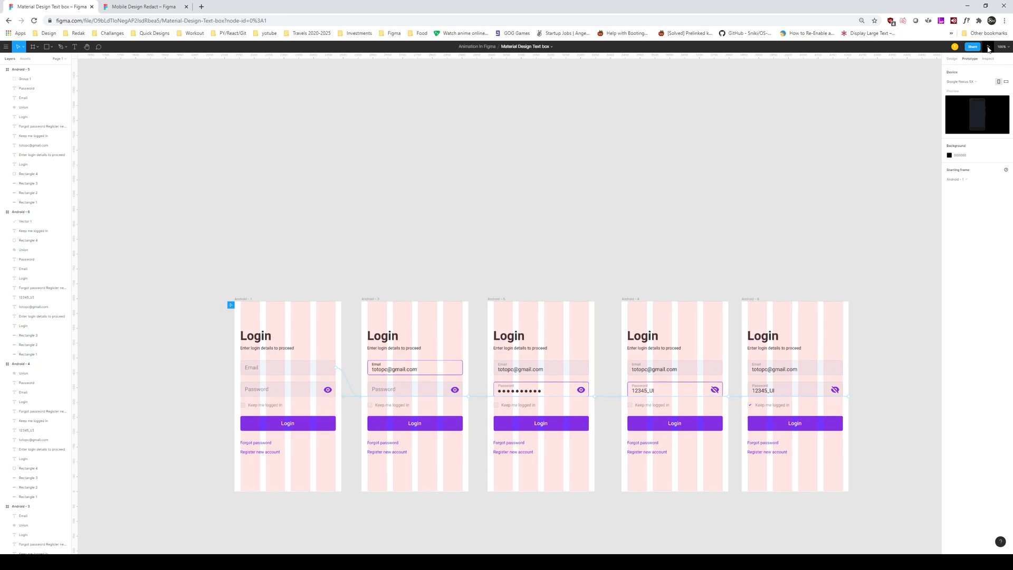
left_click(989, 47)
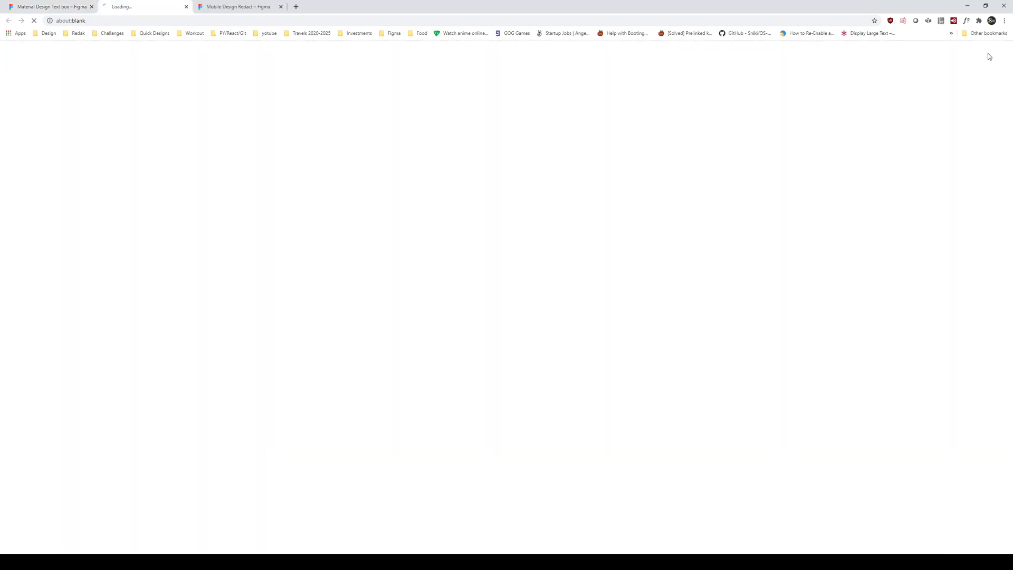
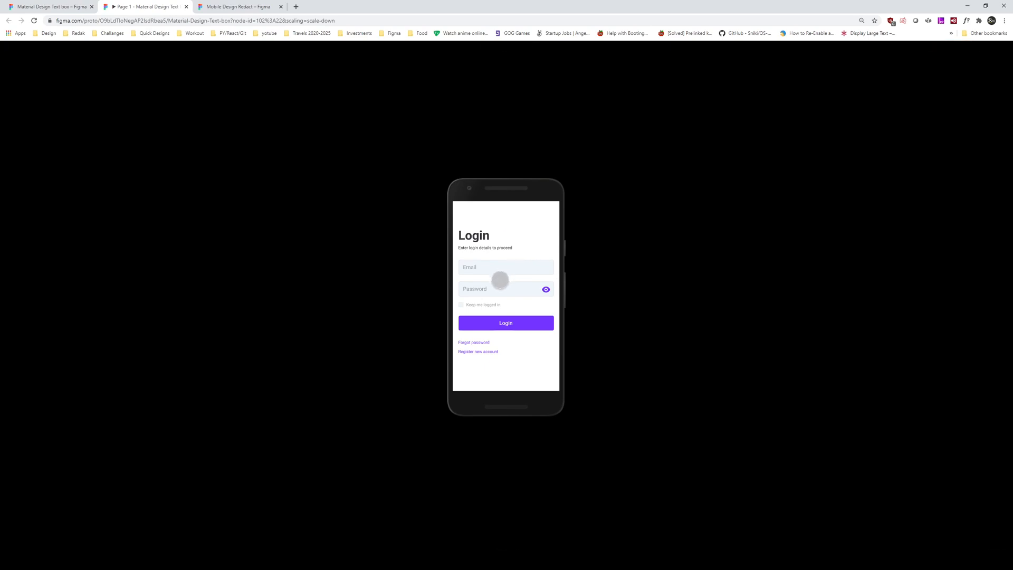
Step: Run the prototype by filling Email and Password, ticking Keep me logged in and tapping Login
left_click(532, 363)
left_click(509, 268)
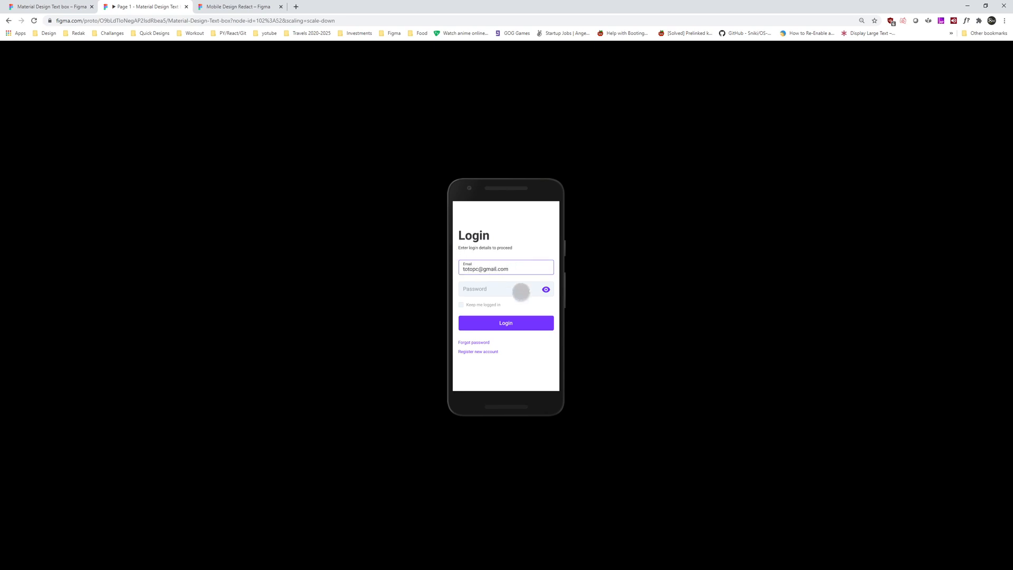
left_click(527, 289)
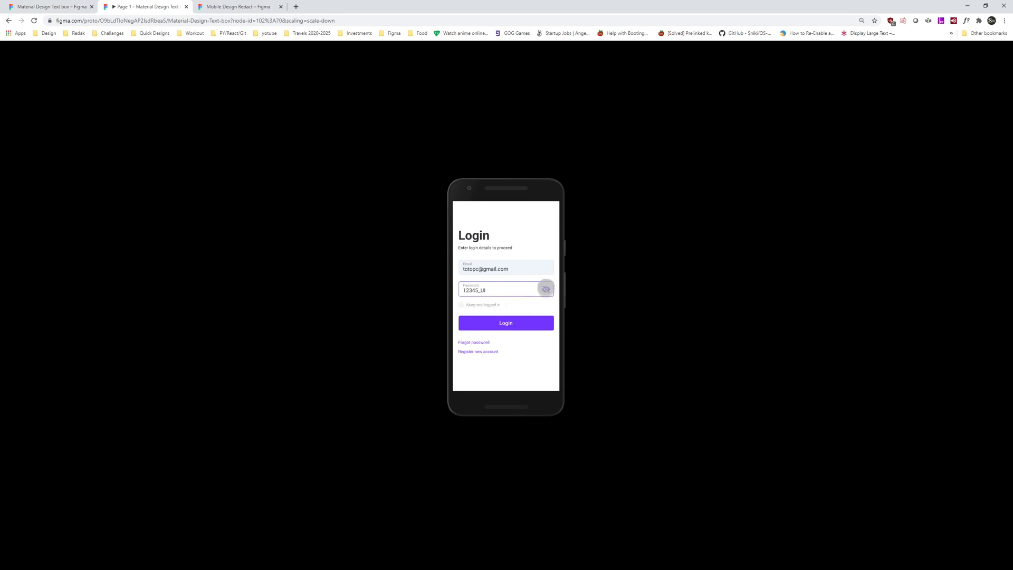
left_click(462, 305)
left_click(540, 328)
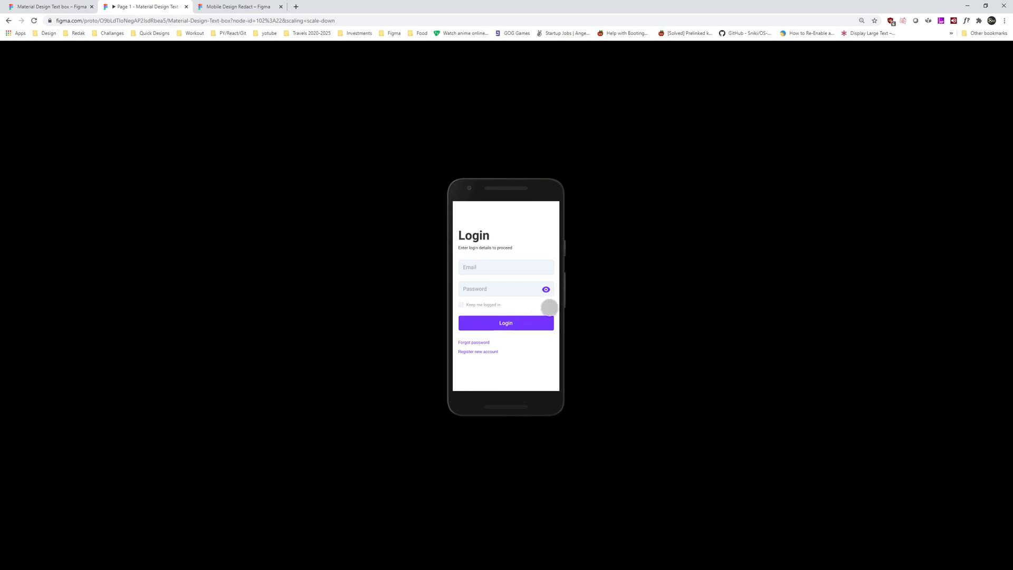
Step: In the editor, zoom into the login frames and select the masked-password frame
left_click(64, 7)
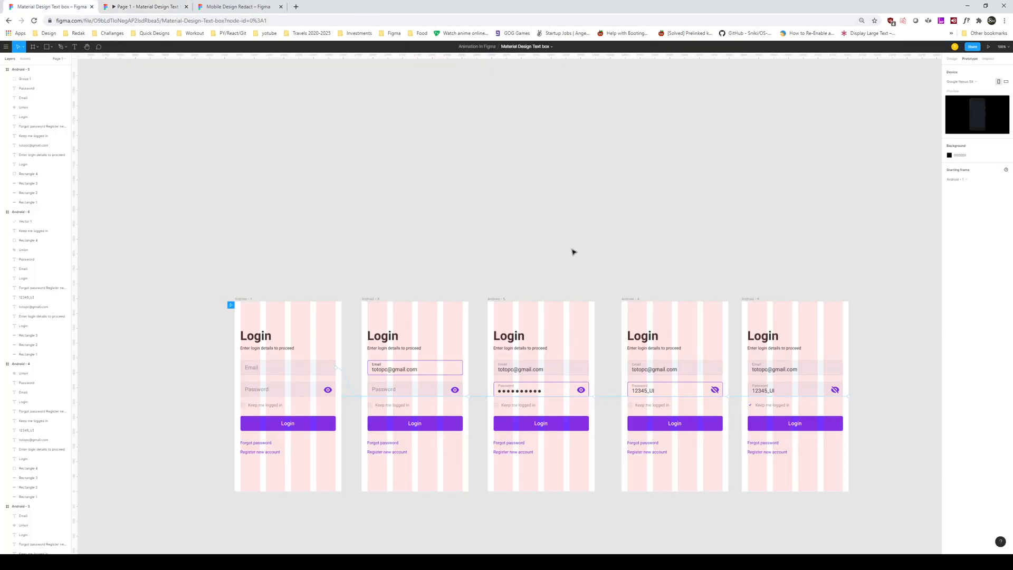
key("plus")
left_click_drag(589, 248, 555, 187)
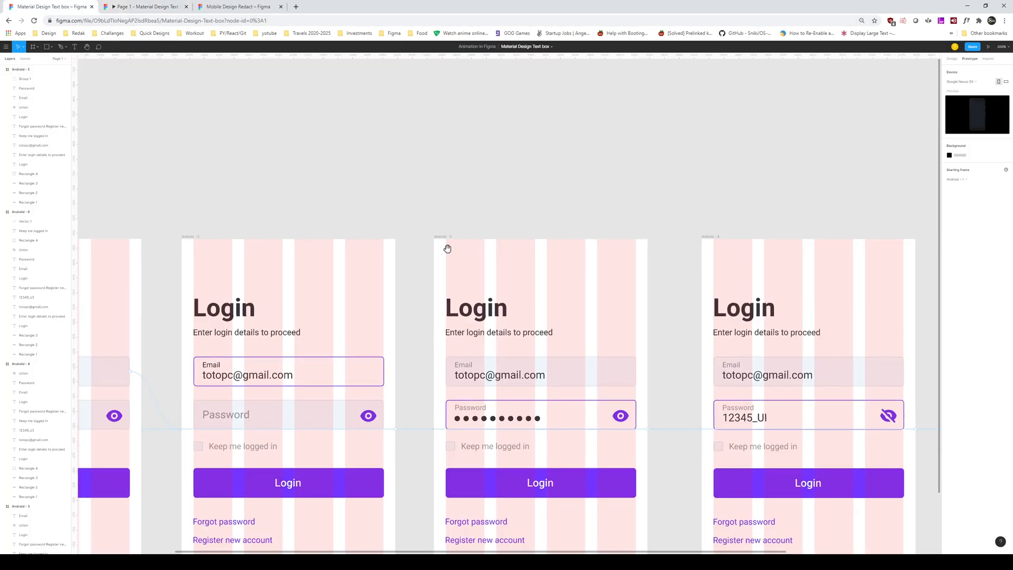
left_click(442, 237)
key("minus")
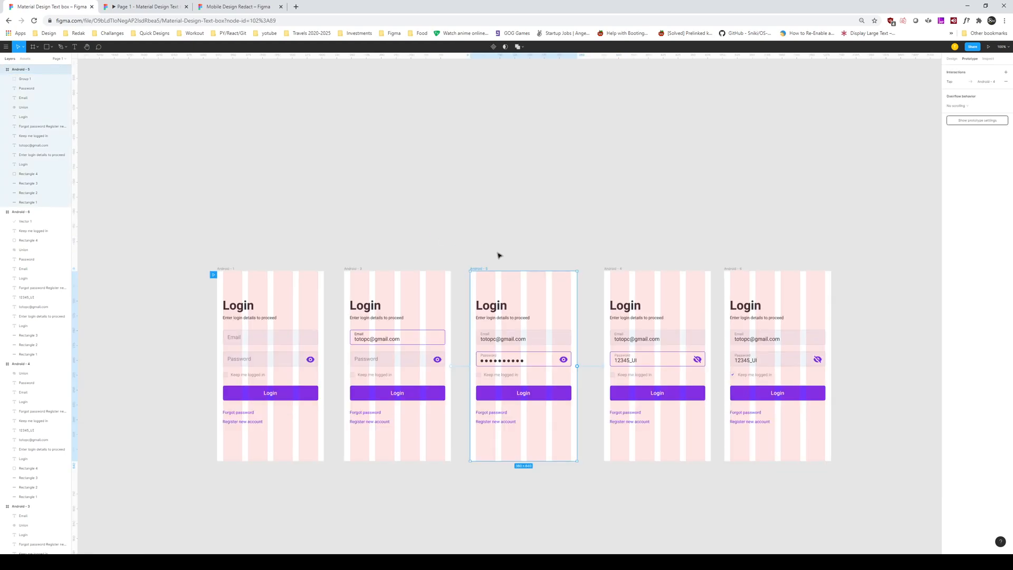
key("plus")
Step: Inspect the eye icon's tap connection in the masked-password frame
left_click(680, 428)
key("Delete")
left_click(628, 420)
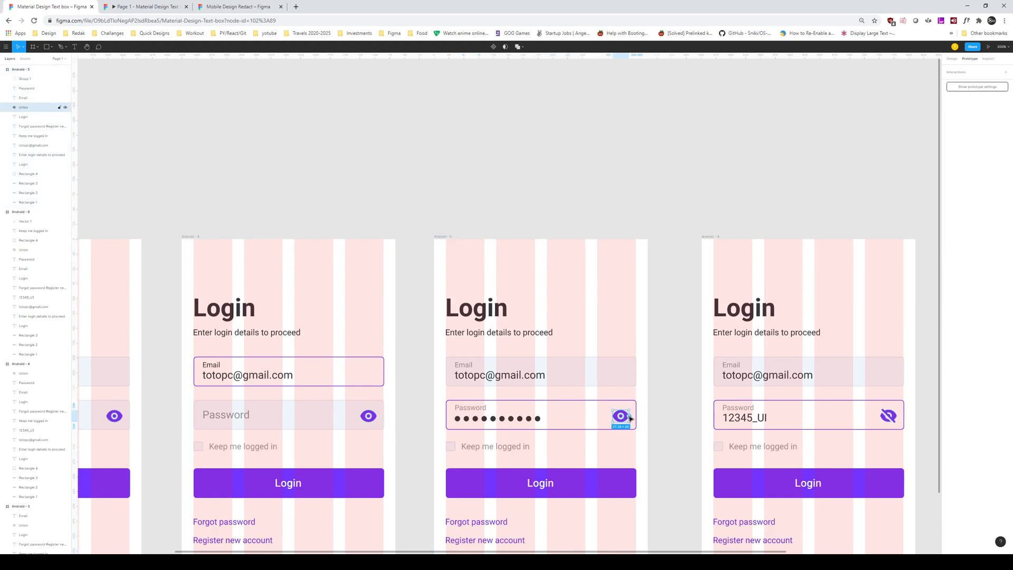
left_click(659, 231)
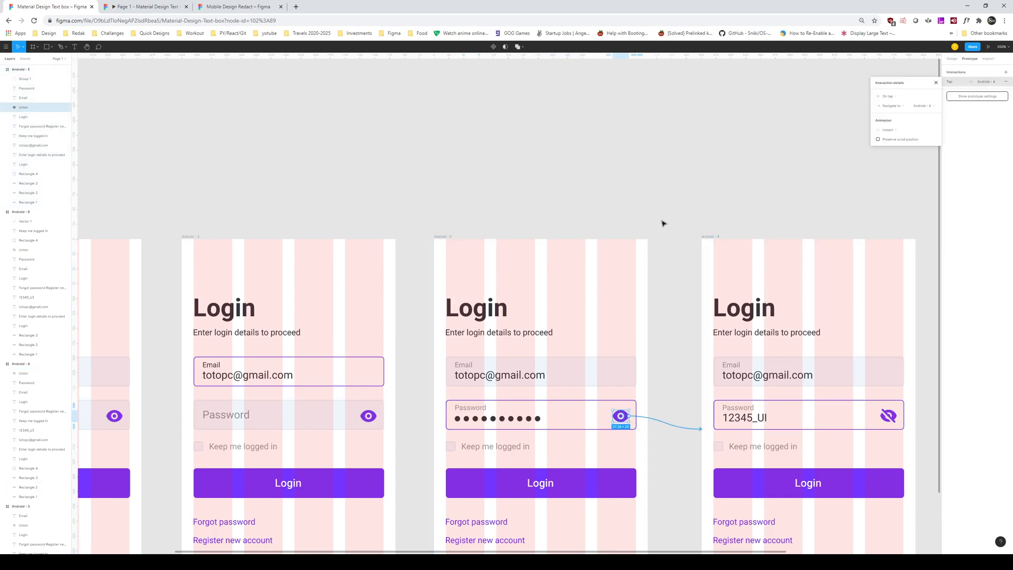
scroll(601, 196, "left", 6)
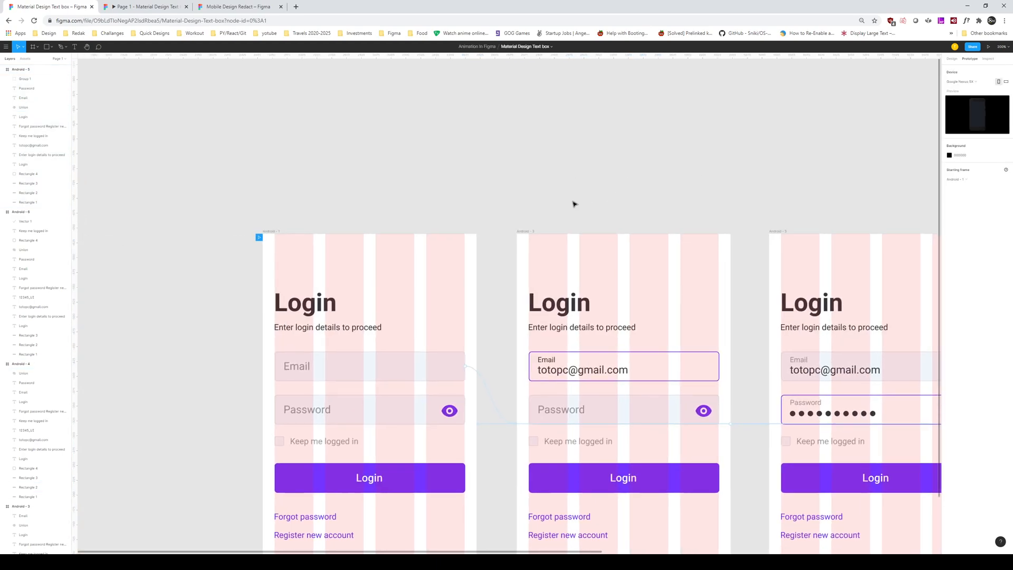
Step: Test the Email field's tap transition repeatedly in the prototype preview, then return to the editor
left_click(146, 7)
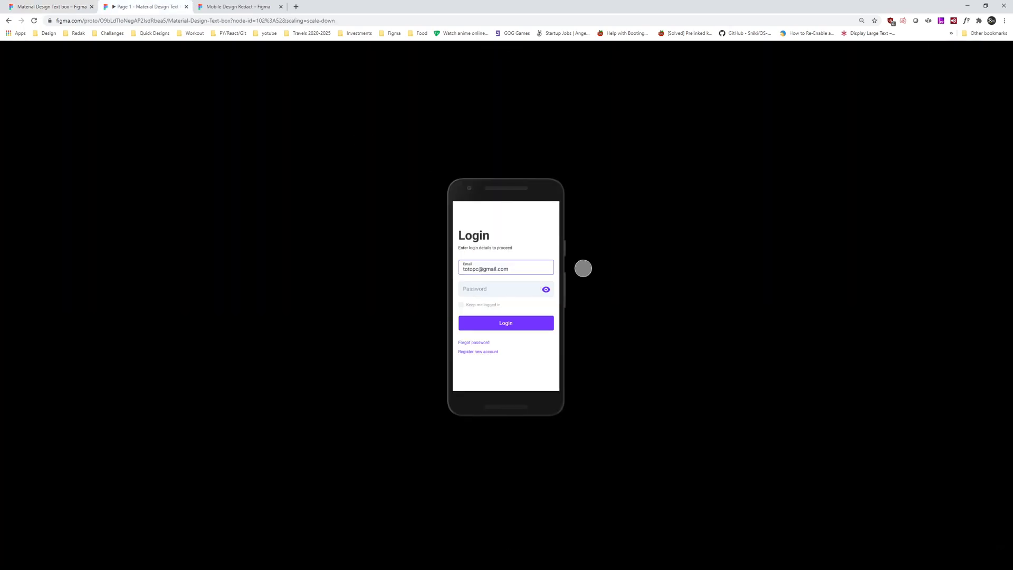
left_click(519, 268)
left_click(535, 268)
left_click(535, 269)
left_click(535, 269)
left_click(535, 268)
left_click(535, 269)
left_click(536, 268)
left_click(535, 269)
left_click(535, 268)
left_click(535, 268)
left_click(535, 268)
left_click(535, 269)
left_click(535, 269)
left_click(536, 269)
left_click(536, 268)
left_click(74, 6)
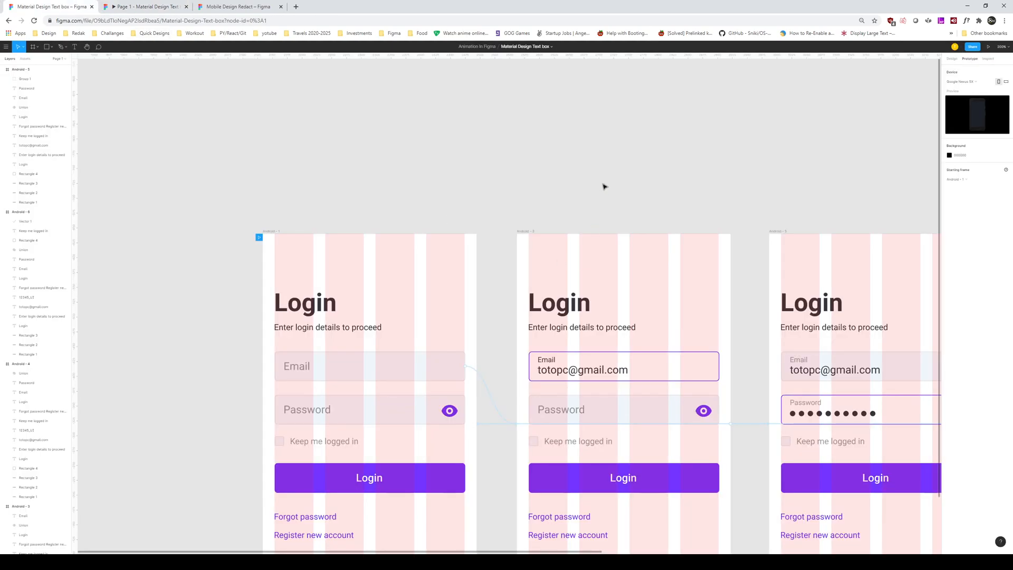
Step: Set the Email field tap interaction's easing to Ease In
left_click(660, 369)
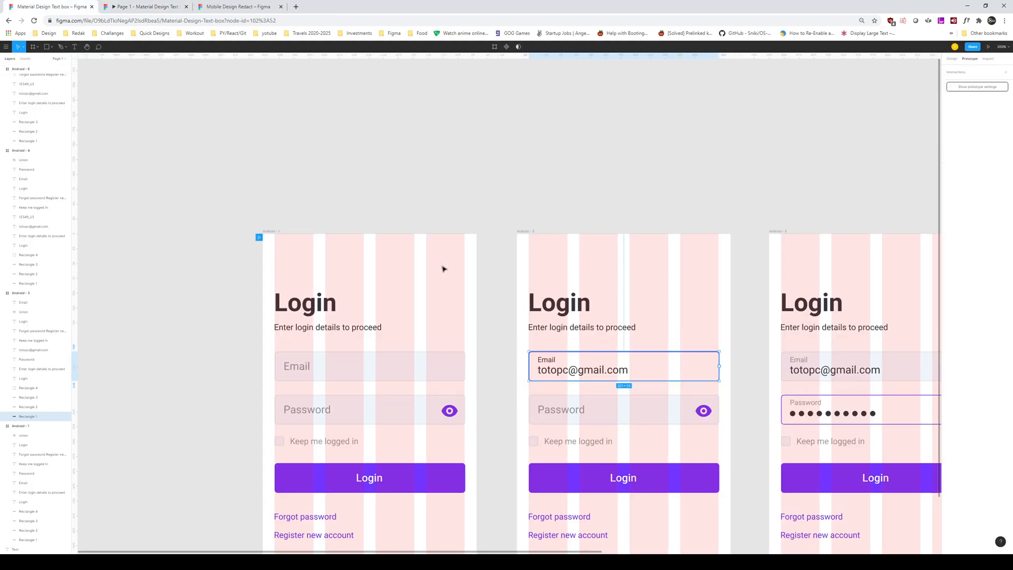
left_click(272, 233)
left_click(496, 406)
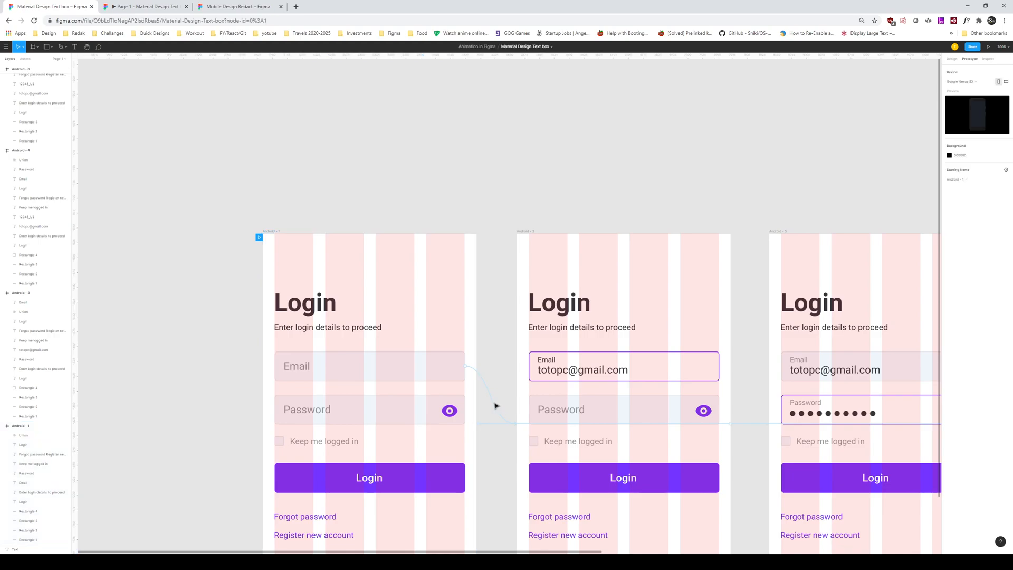
left_click(497, 405)
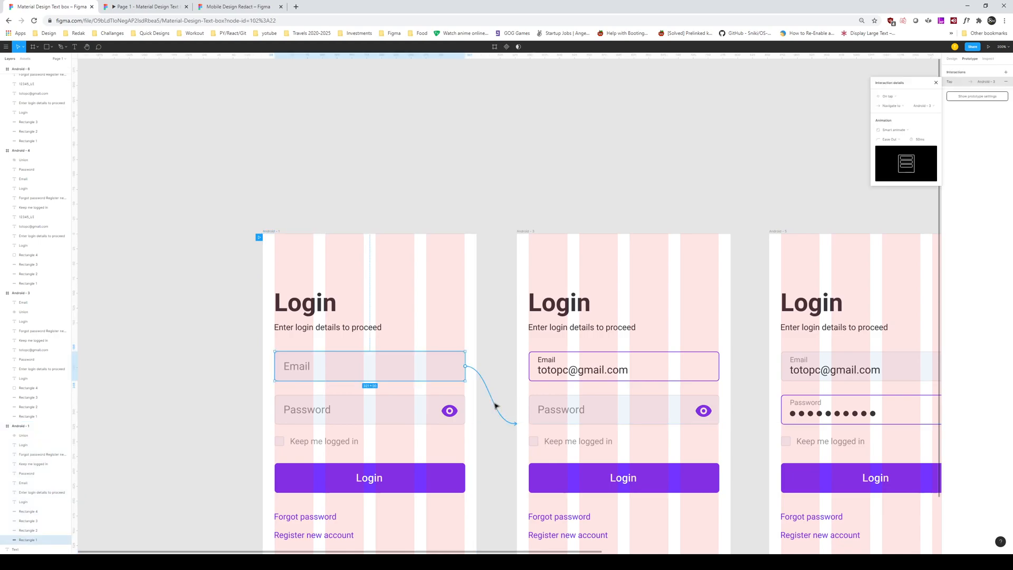
left_click(880, 140)
left_click(904, 133)
Step: Preview the Ease In Email transition, then close the interaction details
left_click(148, 7)
left_click(512, 267)
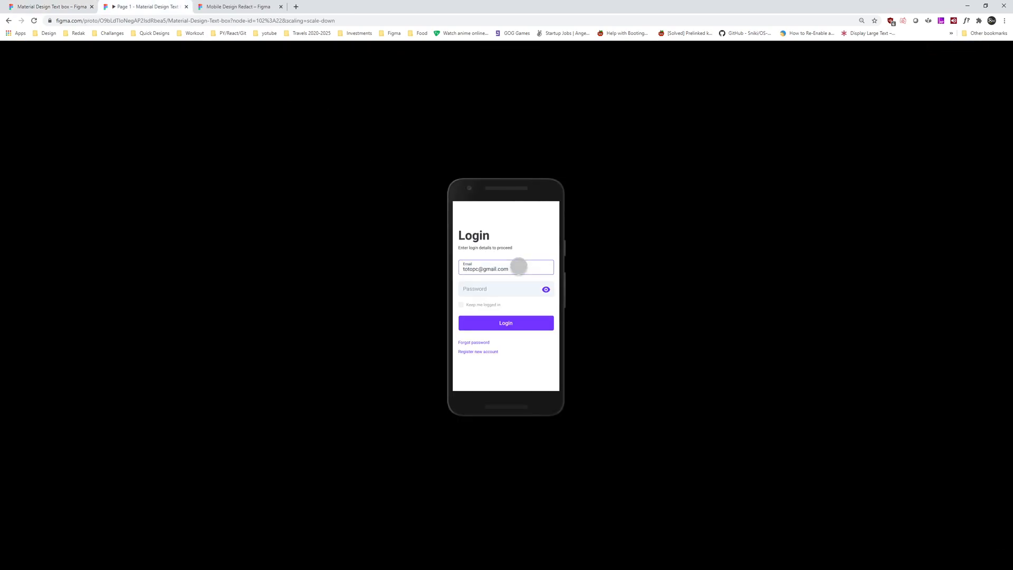
left_click(53, 6)
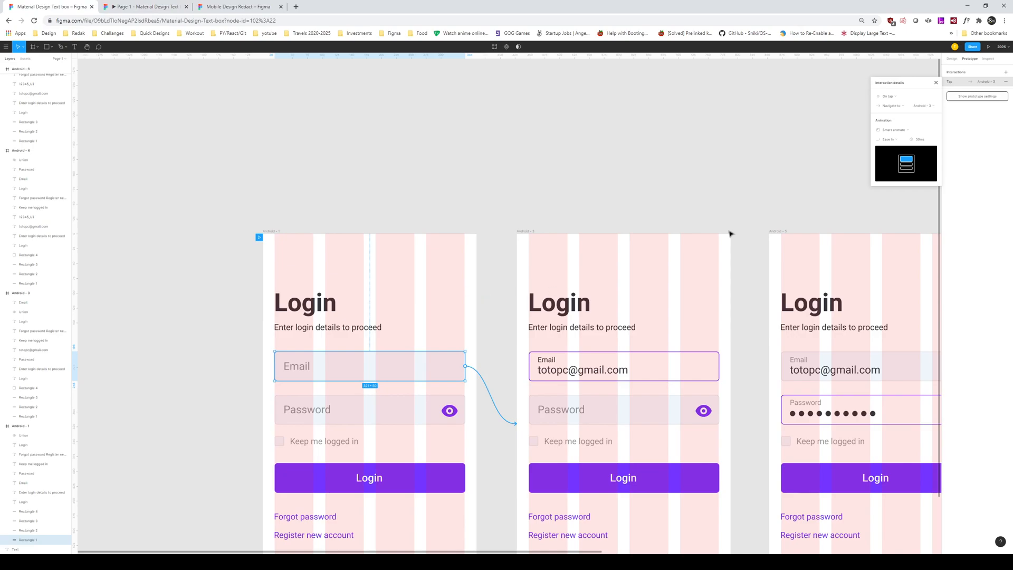
left_click(892, 140)
left_click(604, 165)
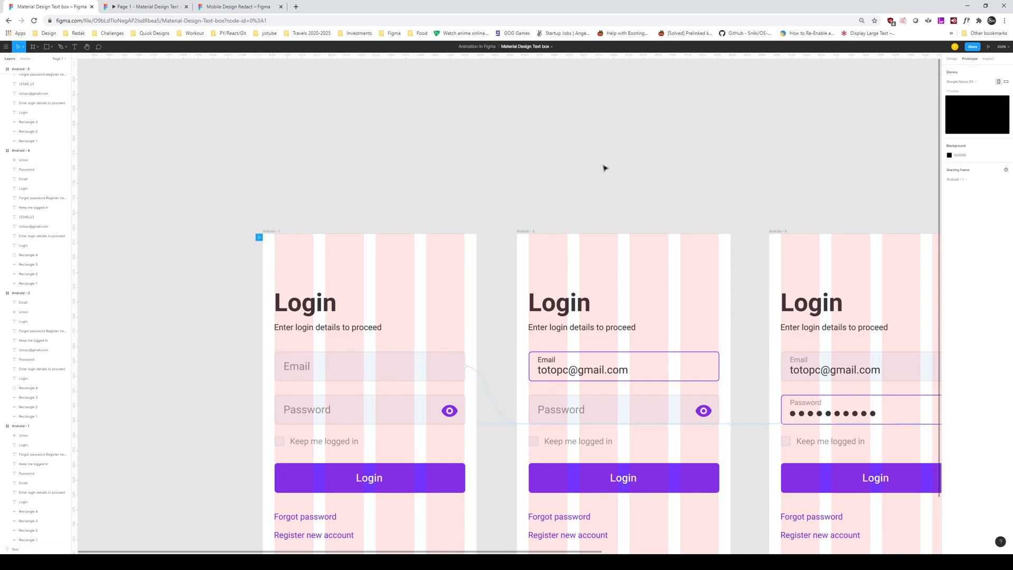
key("ctrl+minus")
left_click_drag(658, 217, 506, 210)
left_click_drag(441, 211, 667, 179)
key("ctrl+plus")
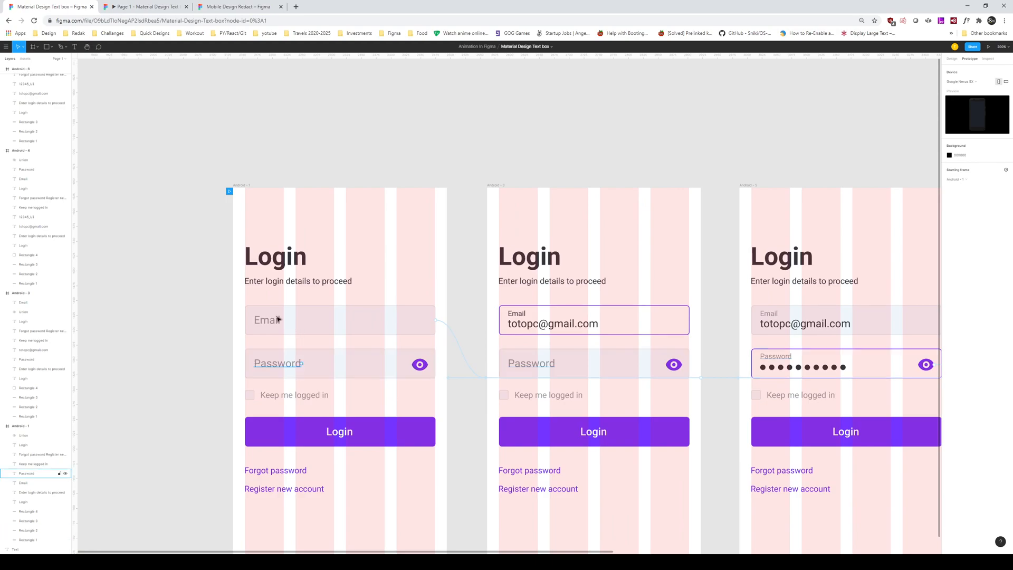
left_click_drag(385, 272, 265, 269)
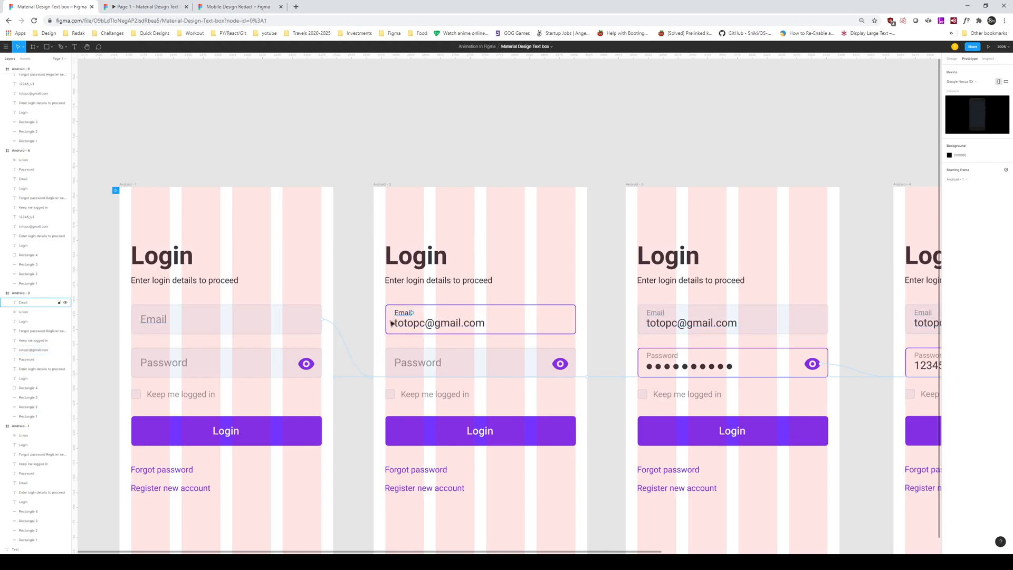
left_click_drag(482, 301, 329, 294)
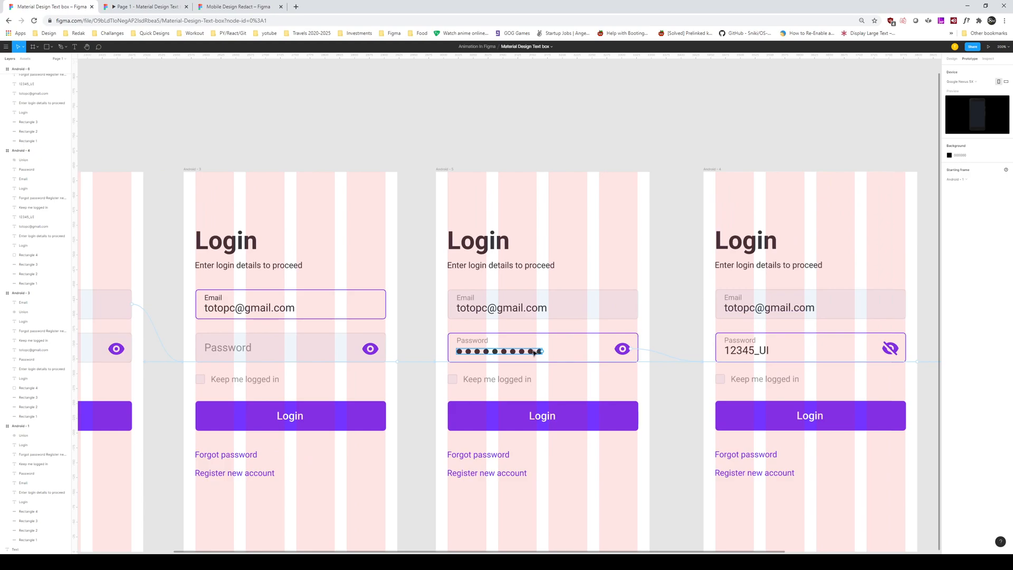
left_click_drag(605, 330, 301, 315)
left_click(449, 339)
left_click_drag(528, 337, 308, 329)
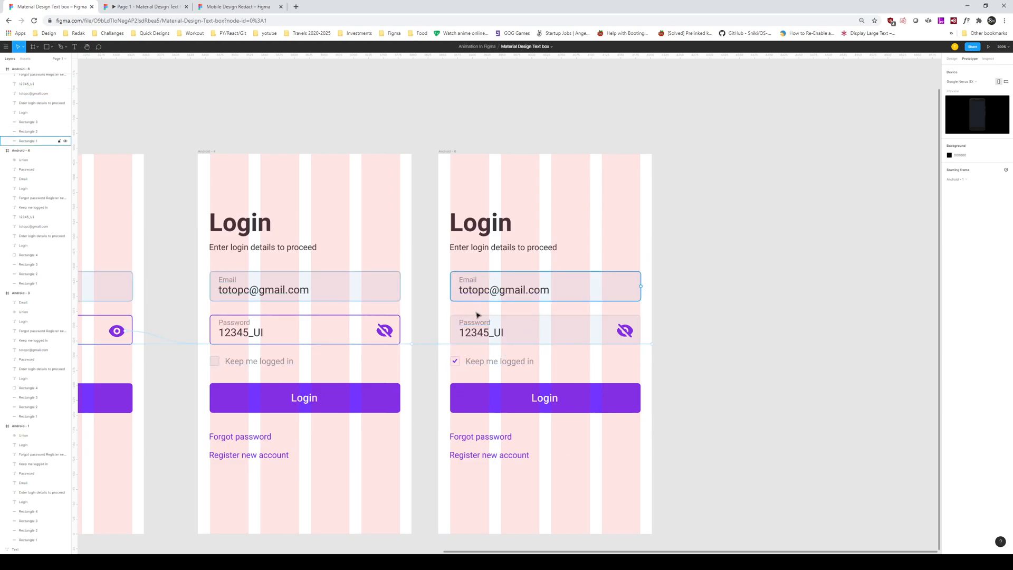
key("shift+0")
scroll(563, 364, "left", 3)
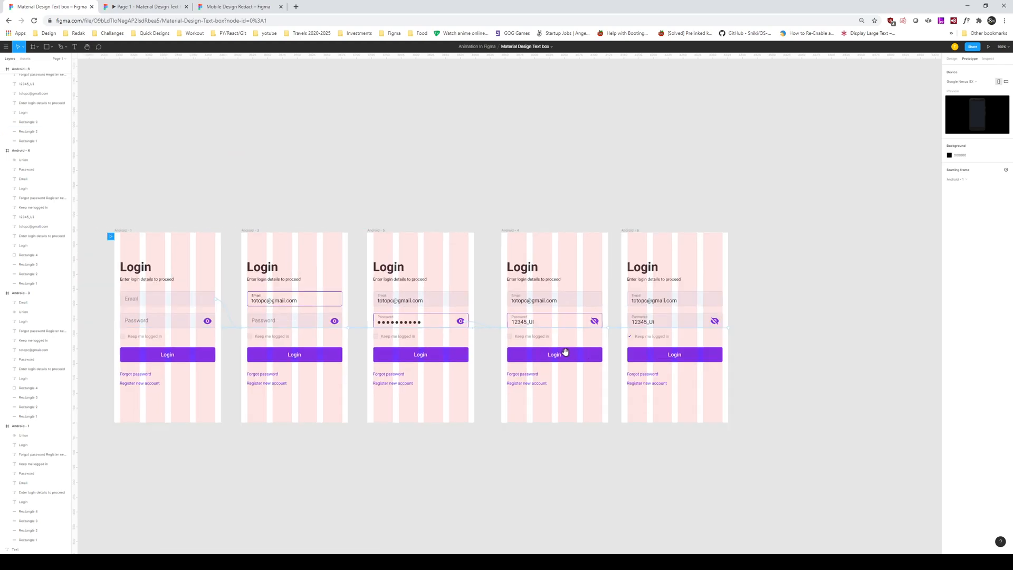
Step: Run the full flow: fill Email and Password, reveal the password, tick Keep me logged in, tap Login
left_click(153, 6)
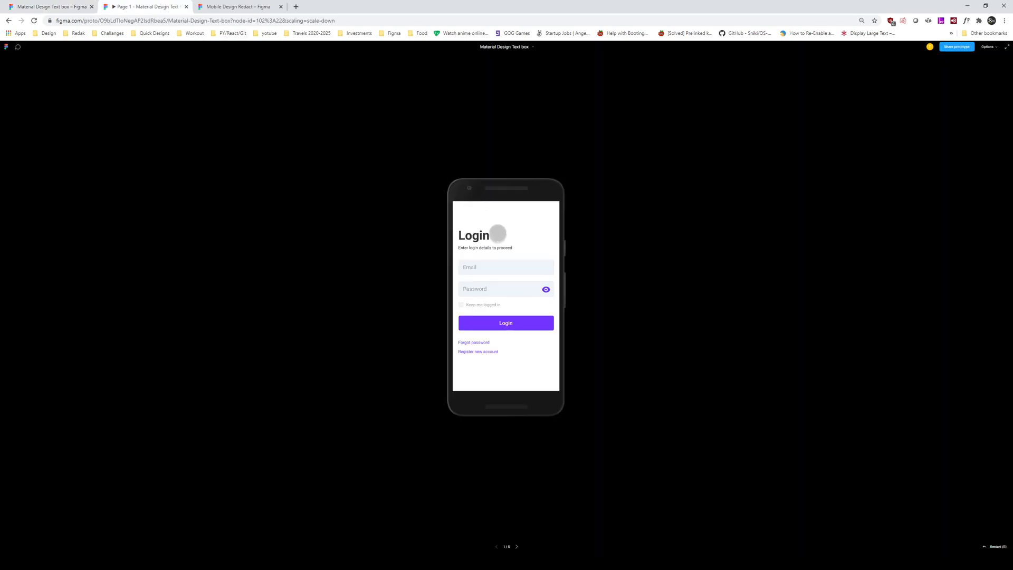
left_click(535, 236)
left_click(509, 267)
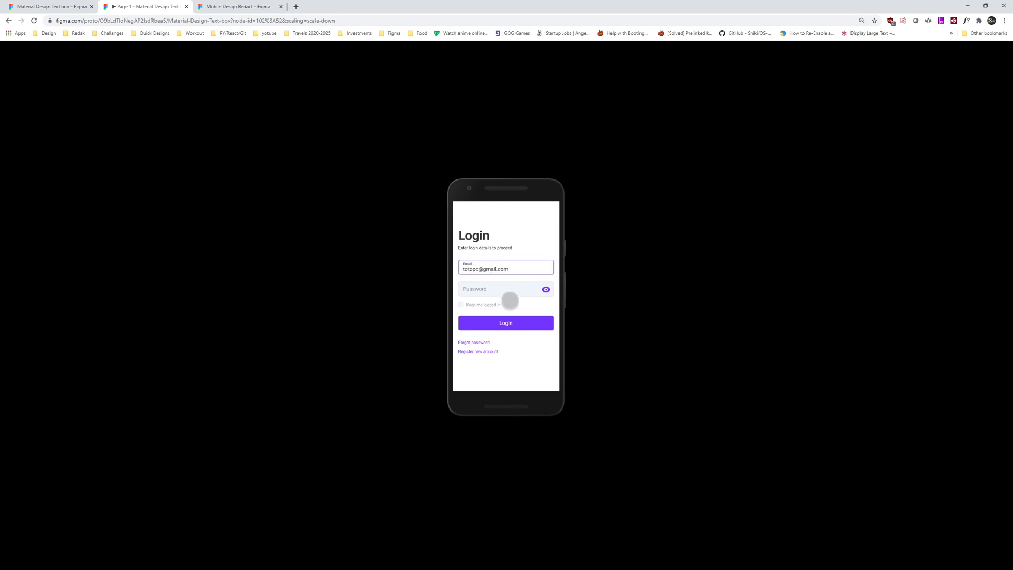
left_click(523, 291)
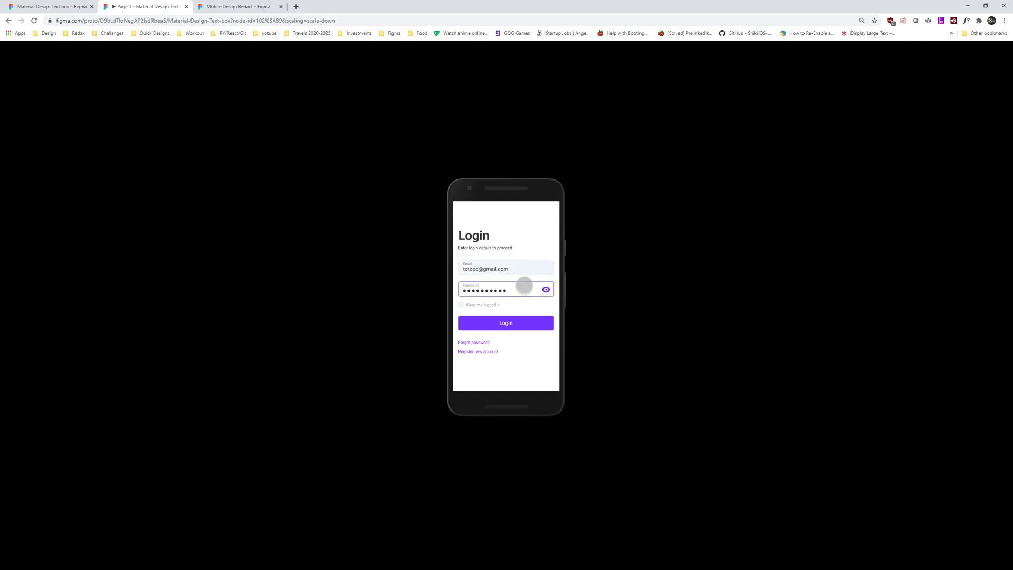
left_click(546, 289)
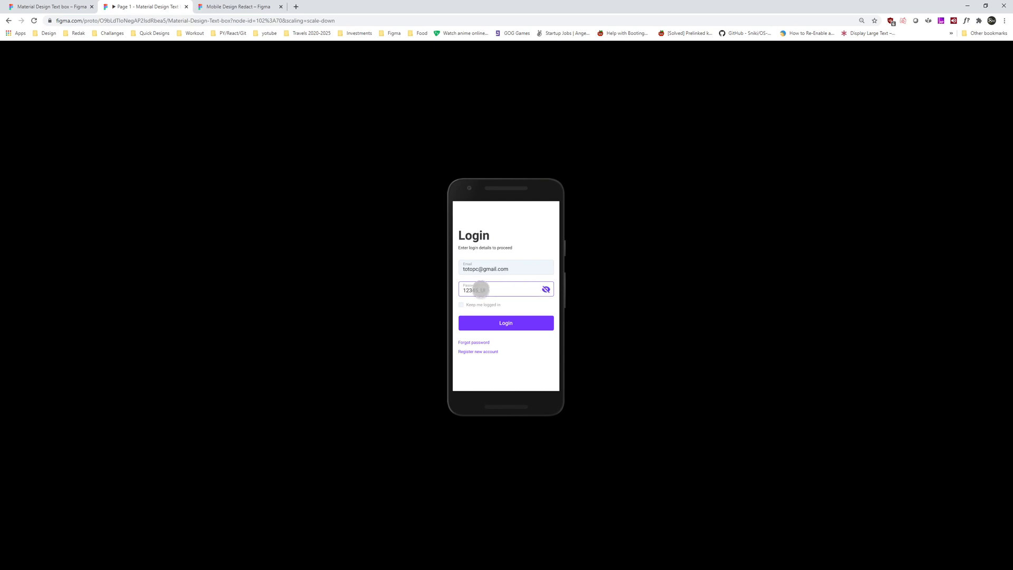
left_click(461, 303)
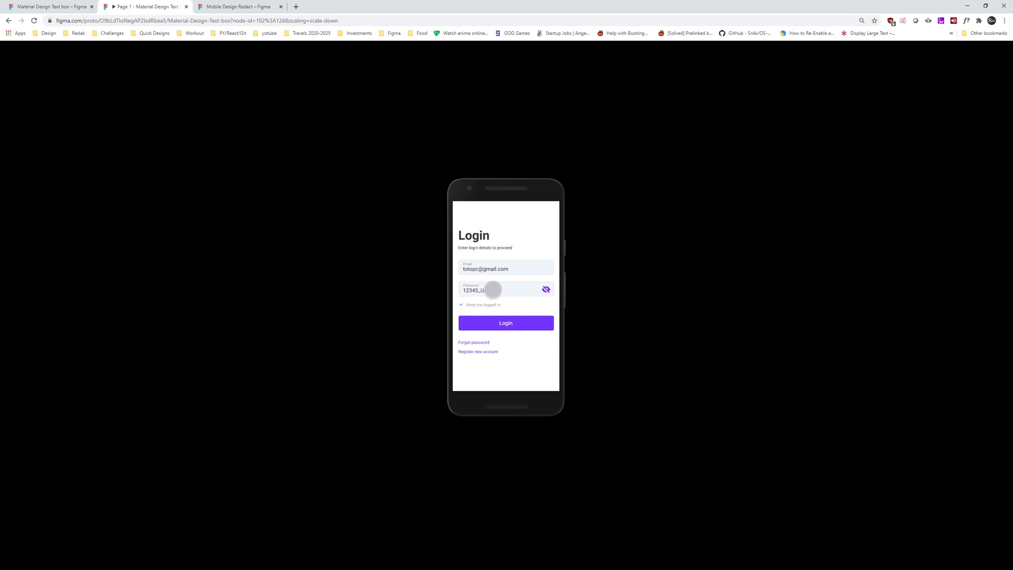
left_click(523, 325)
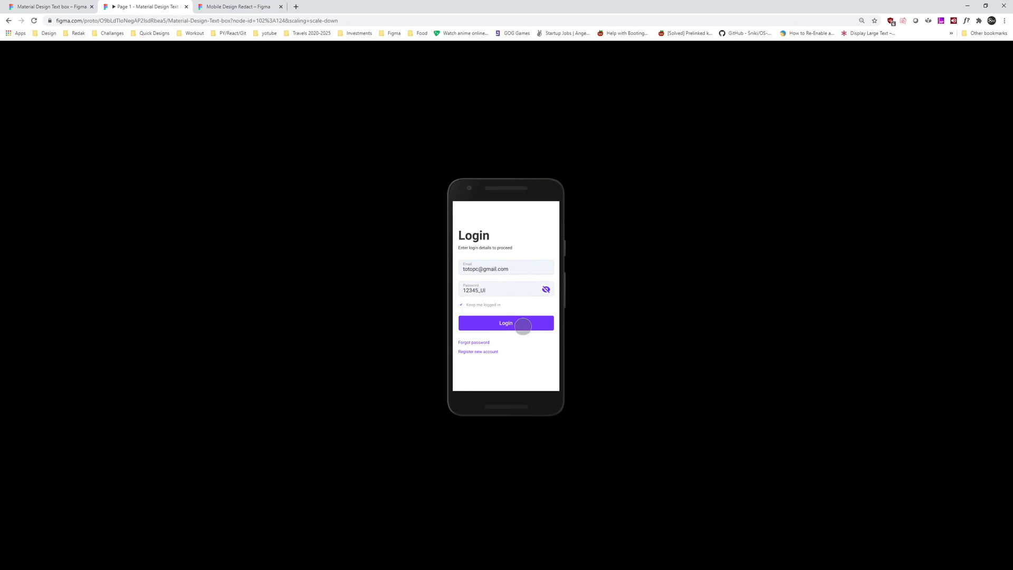